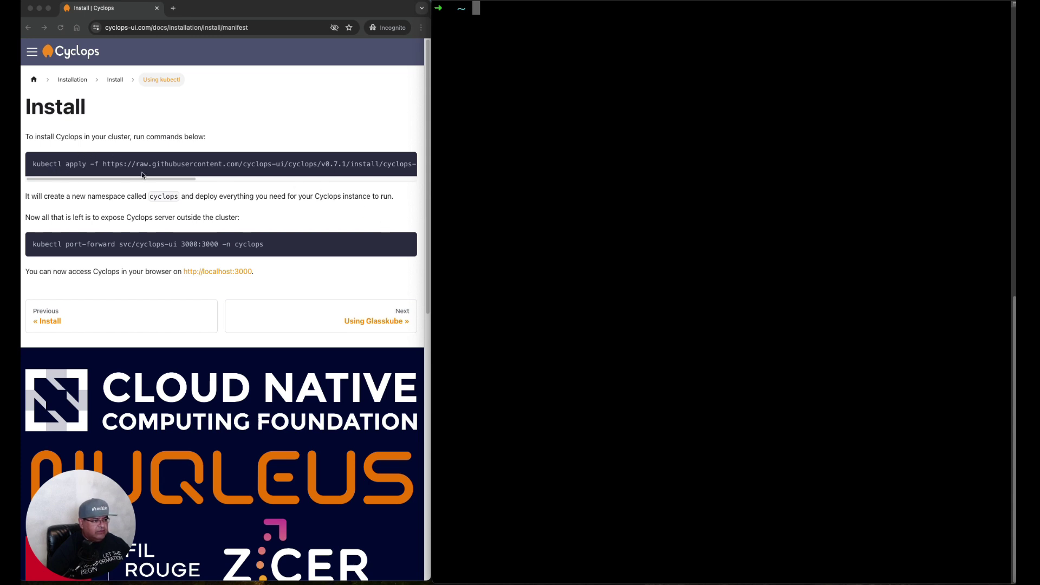
Copy the kubectl apply command from the docs and run it in Terminal to install Cyclops
left_click(183, 181)
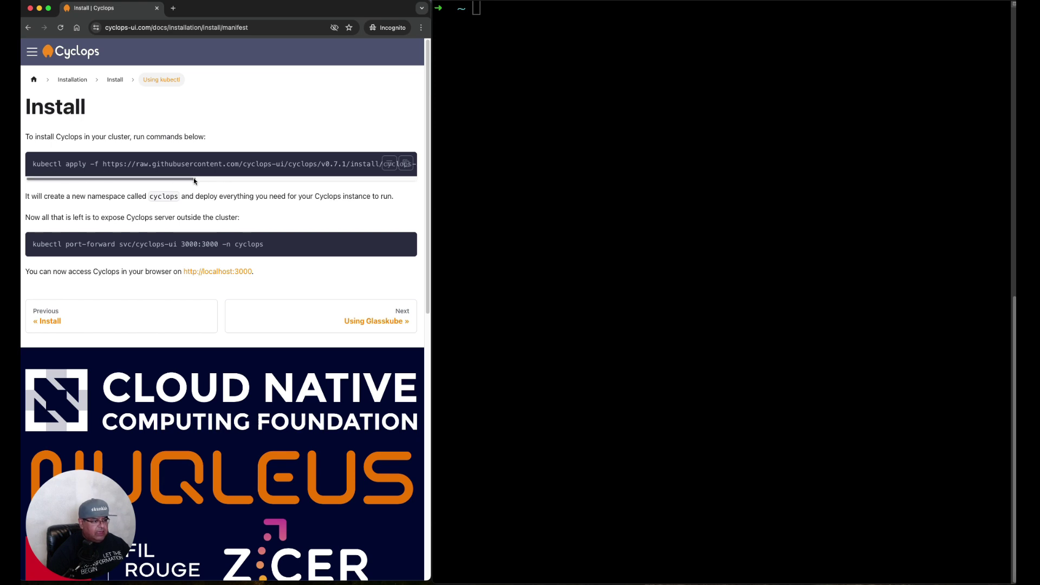
scroll(225, 168, "right", 5)
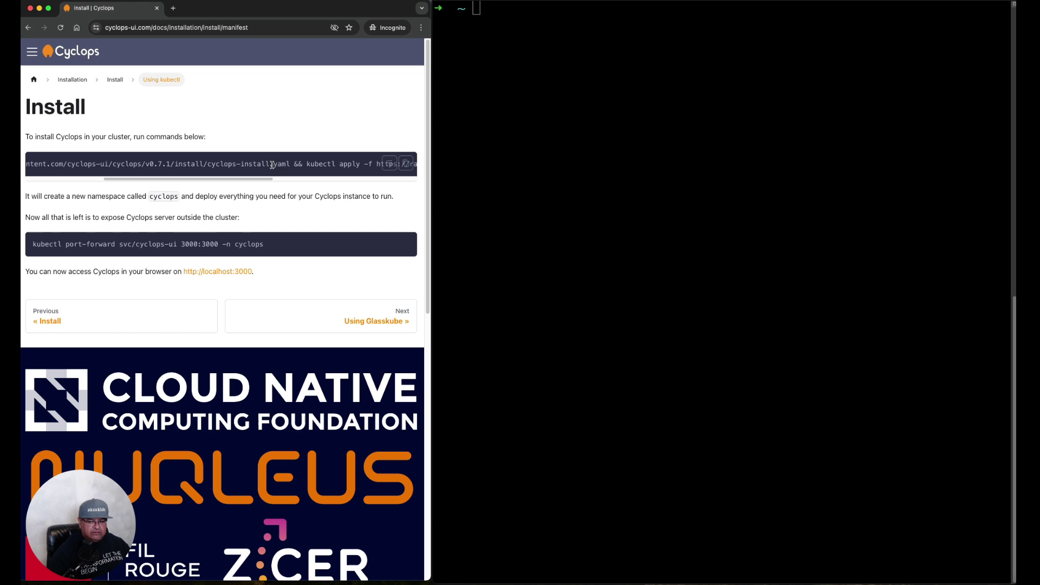
left_click_drag(274, 179, 363, 181)
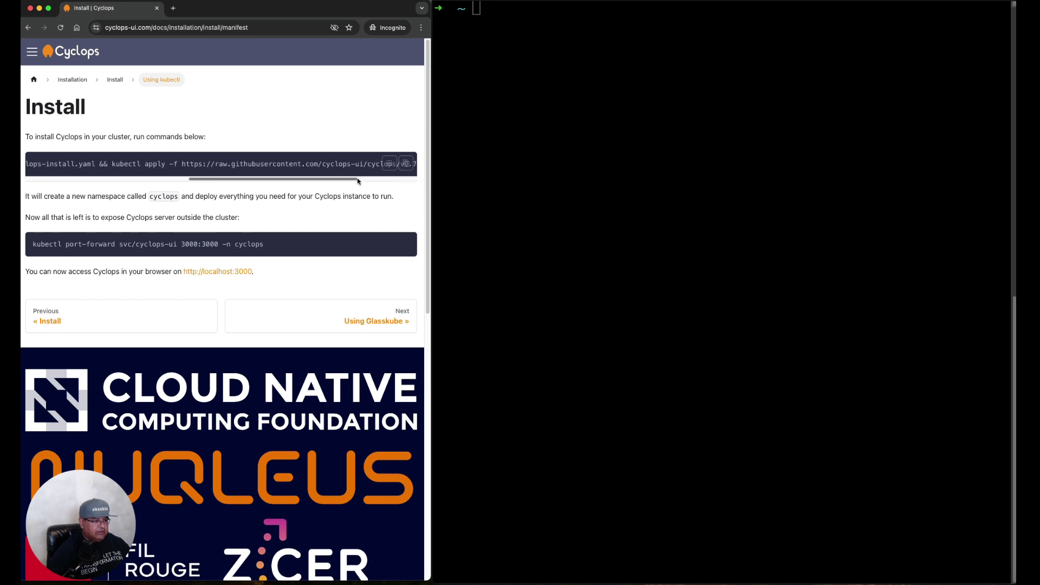
left_click(532, 172)
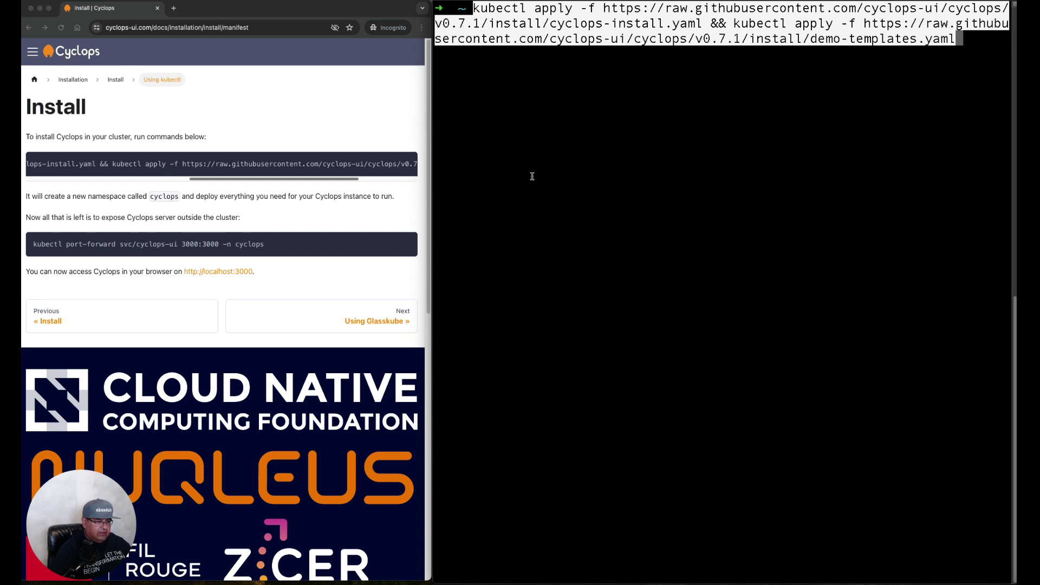
key("super+v")
key("Return")
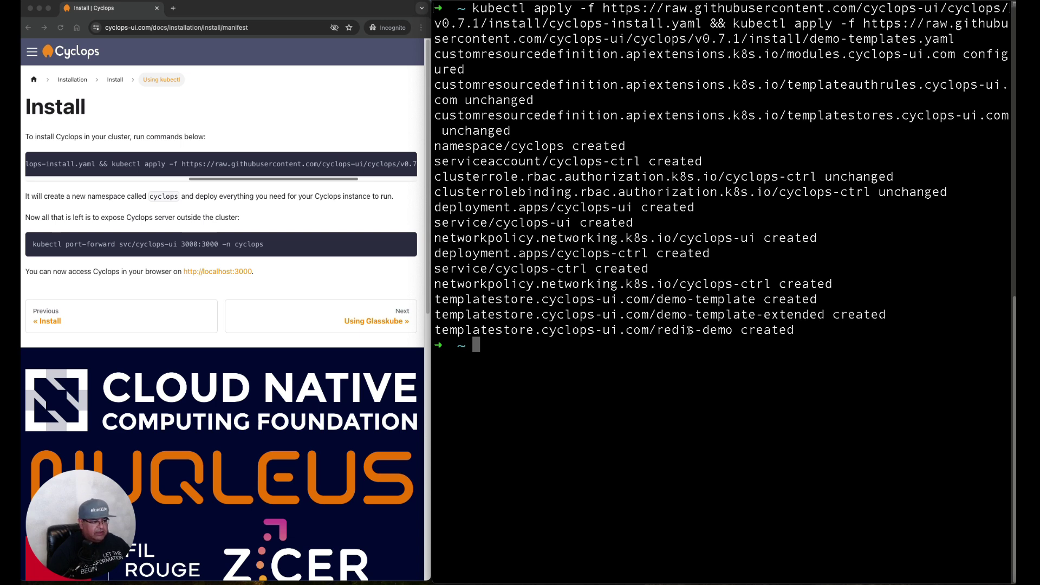
Run the kubectl port-forward command to expose the Cyclops UI on local port 3000
left_click(215, 248)
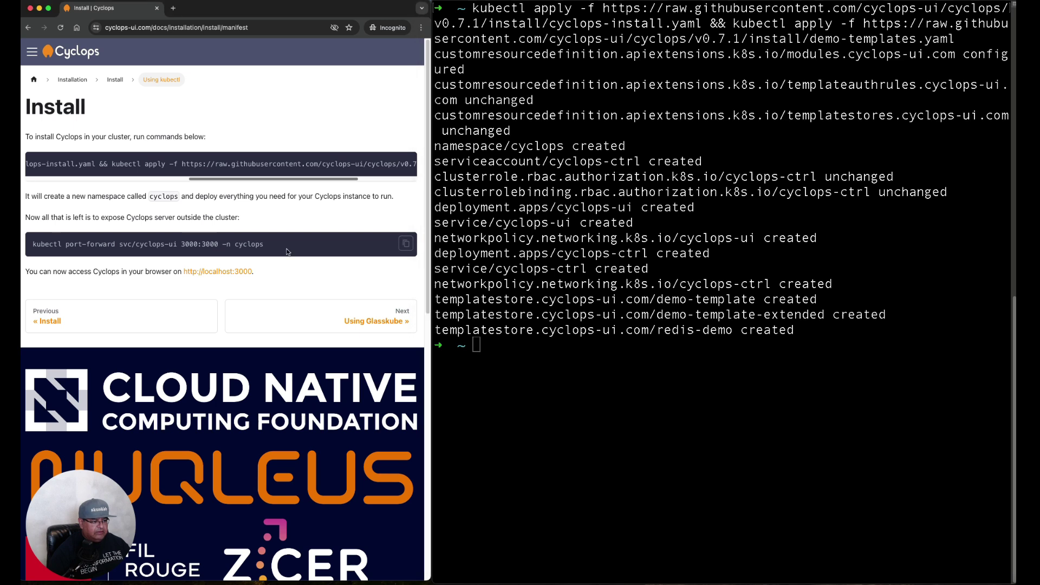
left_click(407, 245)
left_click(611, 288)
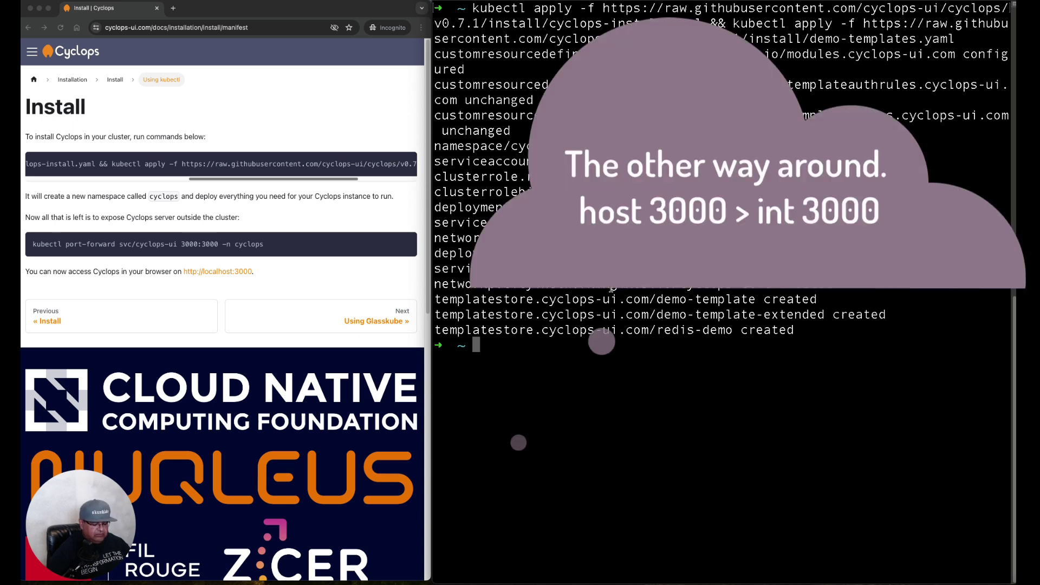
key("super+v")
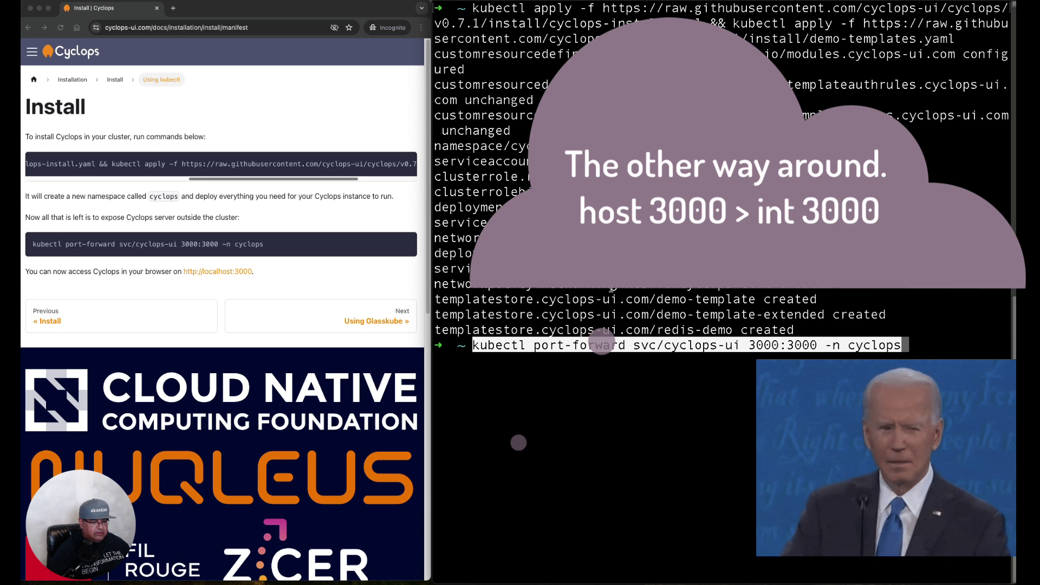
key("Return")
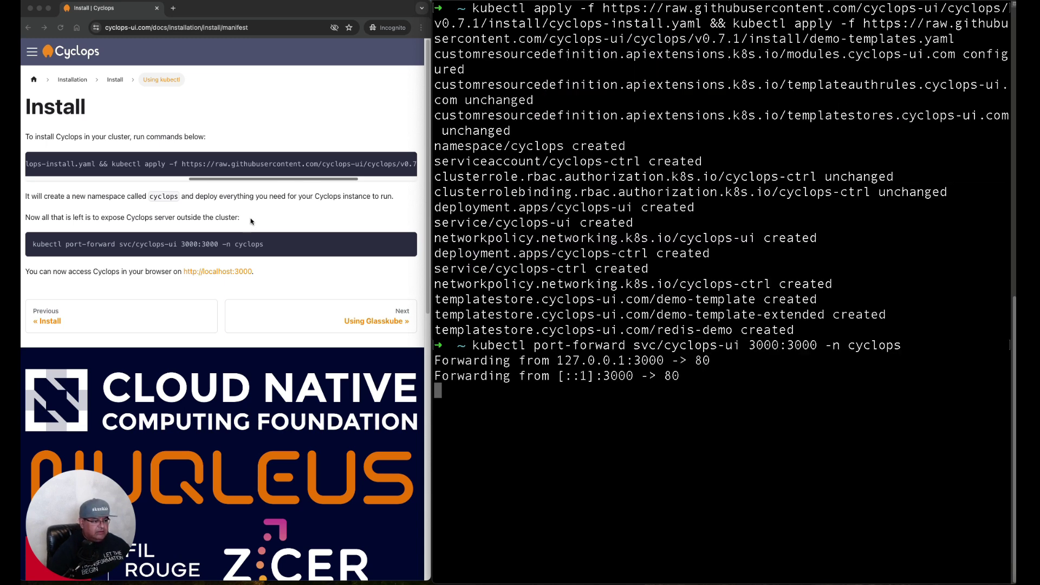
Load Cyclops at localhost:3000 and browse the Modules, Nodes and Templates pages
left_click(237, 274)
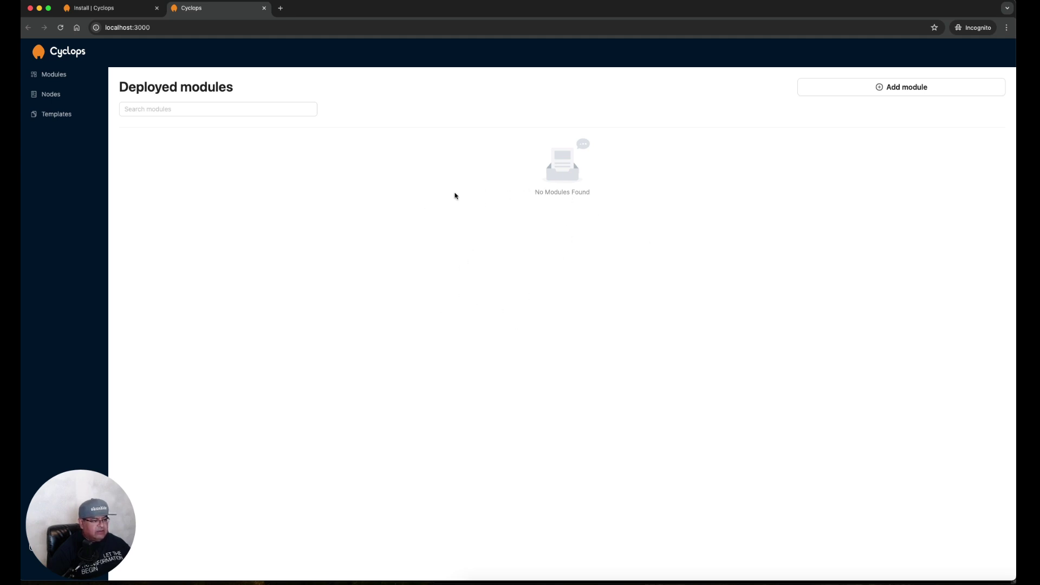
left_click(48, 78)
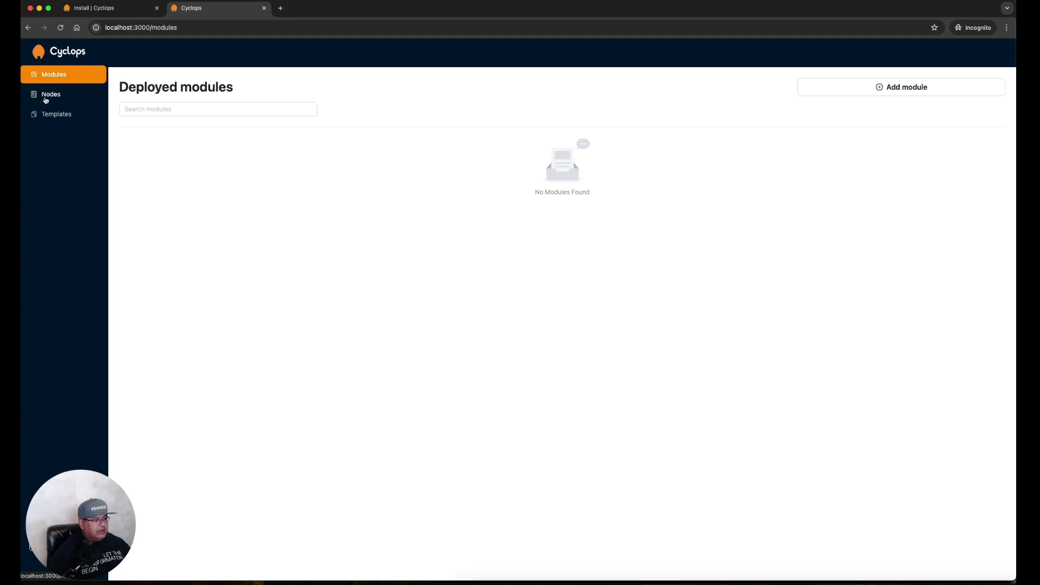
left_click(46, 98)
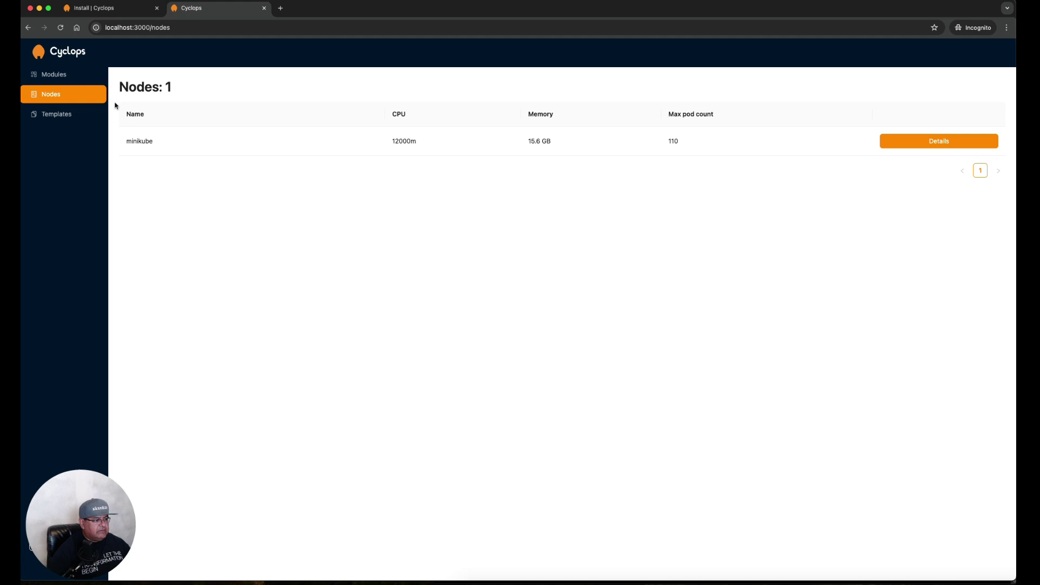
left_click(61, 116)
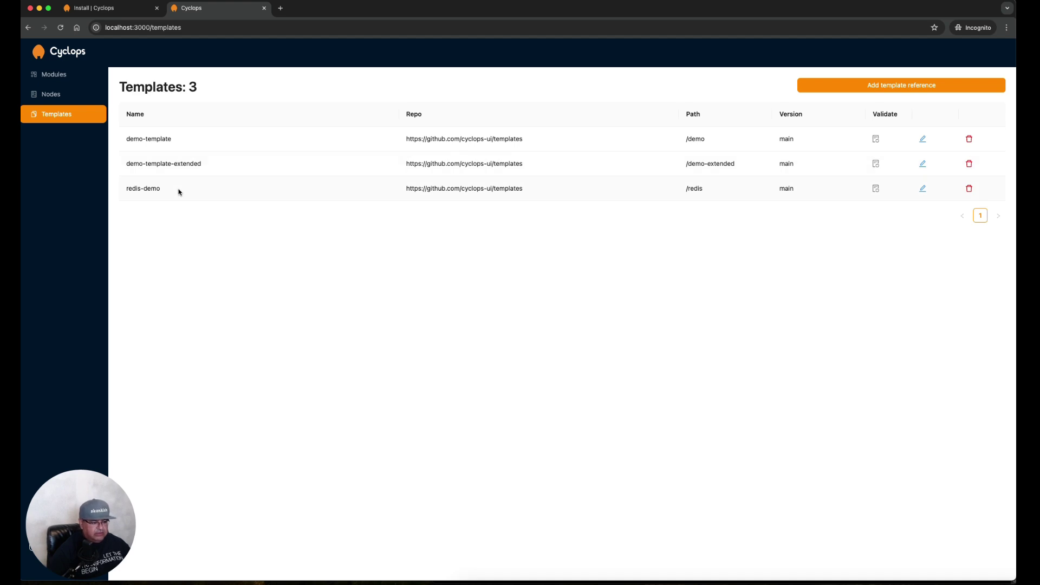
left_click(59, 75)
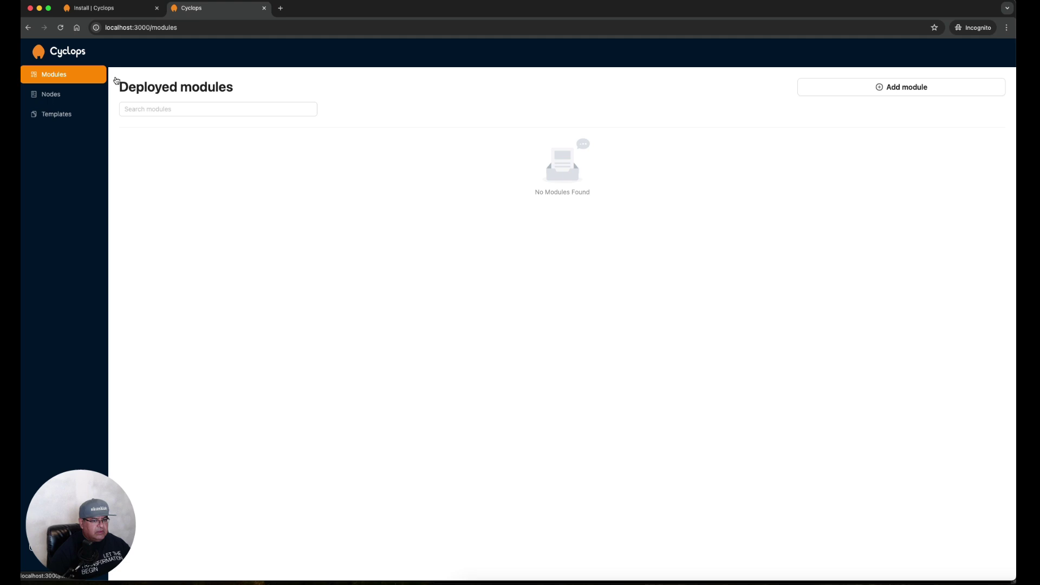
Create a demo-template module named application-template, keeping demo-app name and replica defaults
left_click(841, 89)
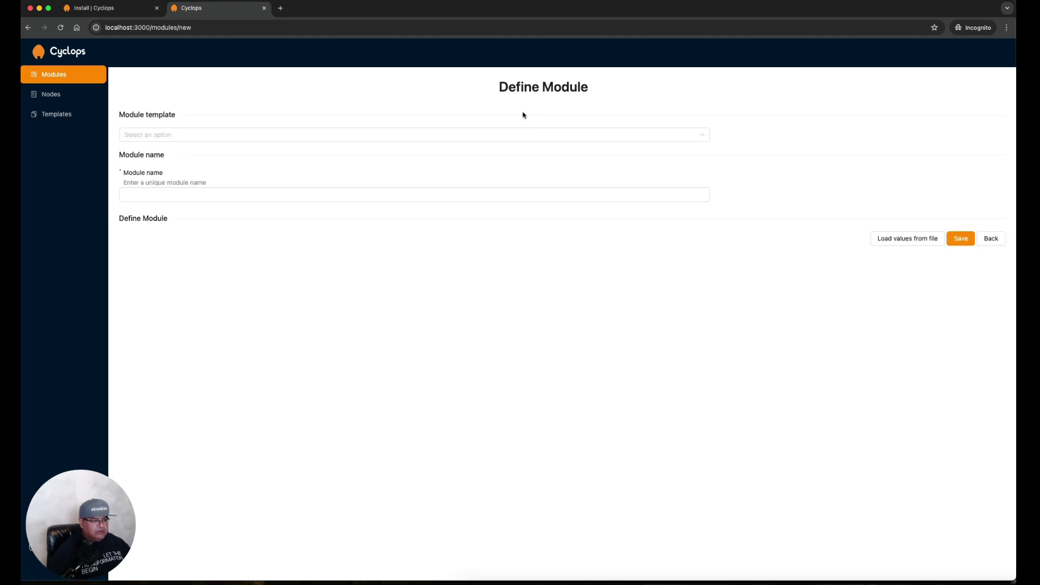
left_click(215, 137)
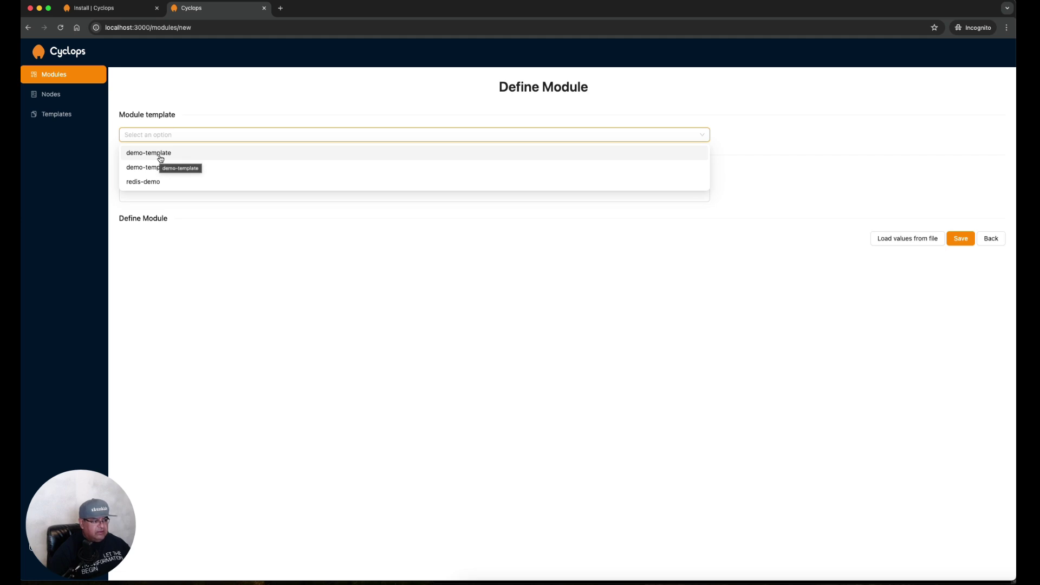
left_click(161, 157)
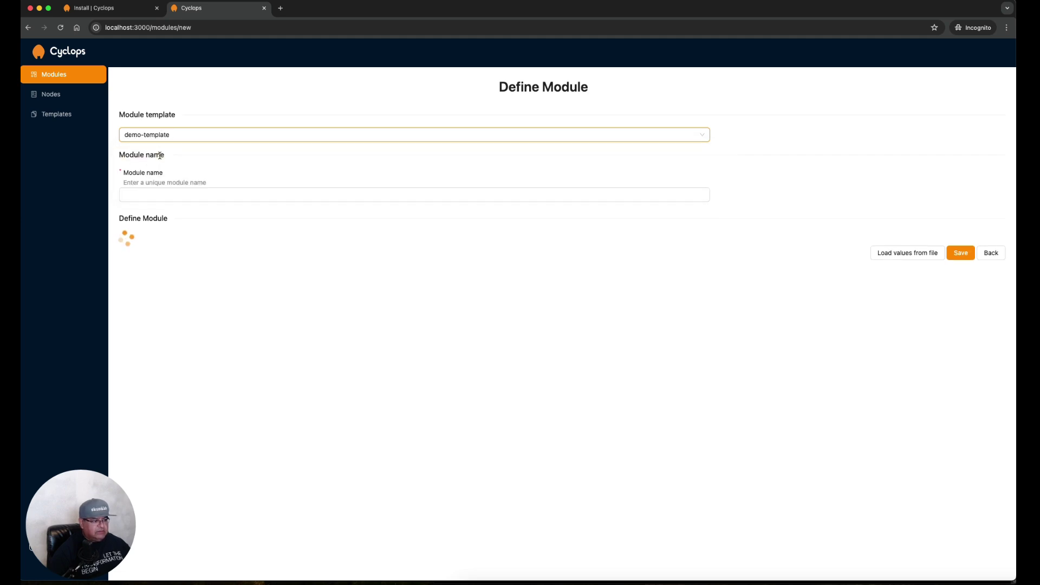
left_click(179, 195)
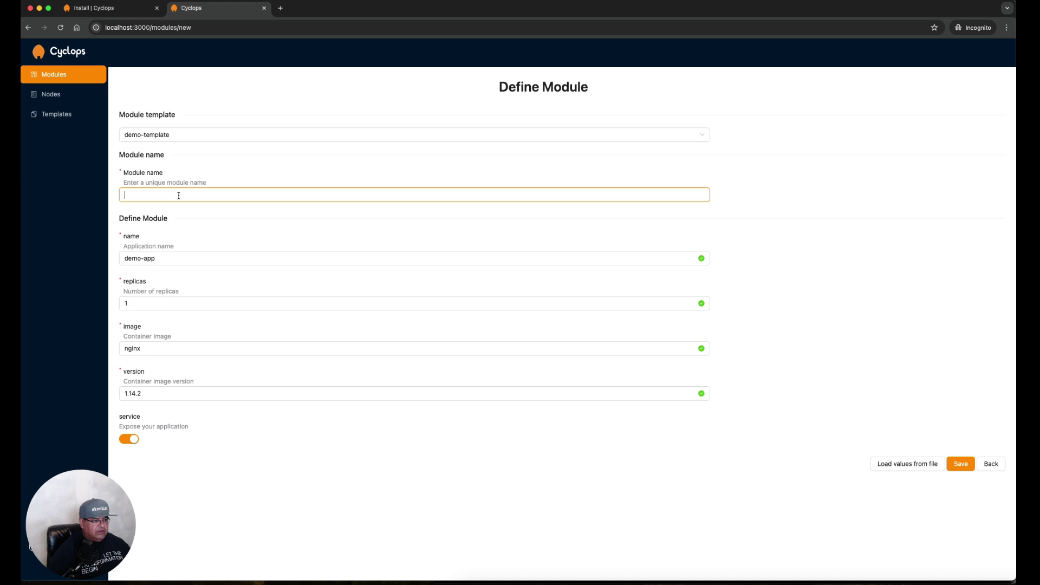
type("applicati")
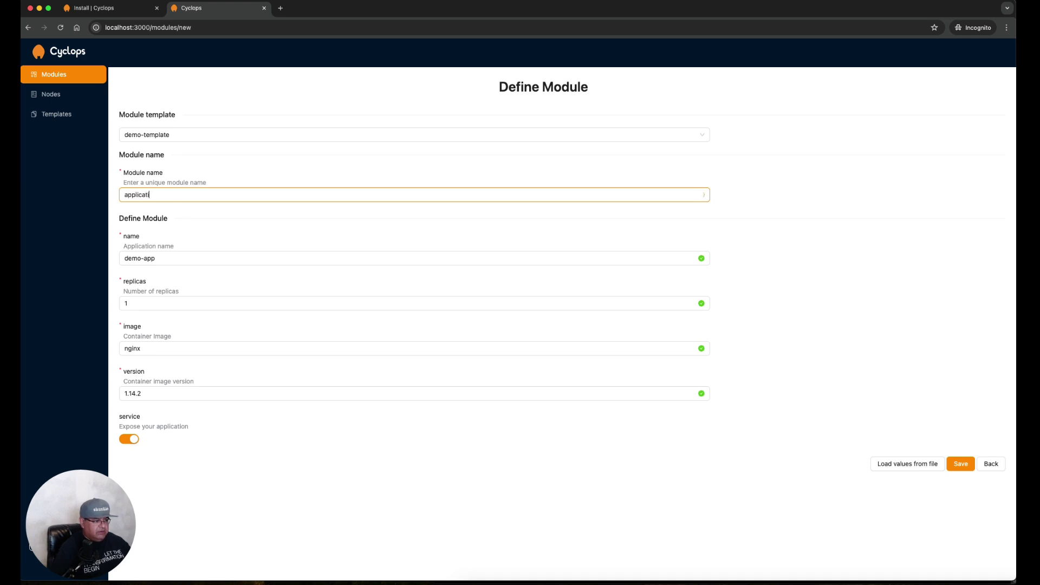
type("on-template")
left_click(189, 259)
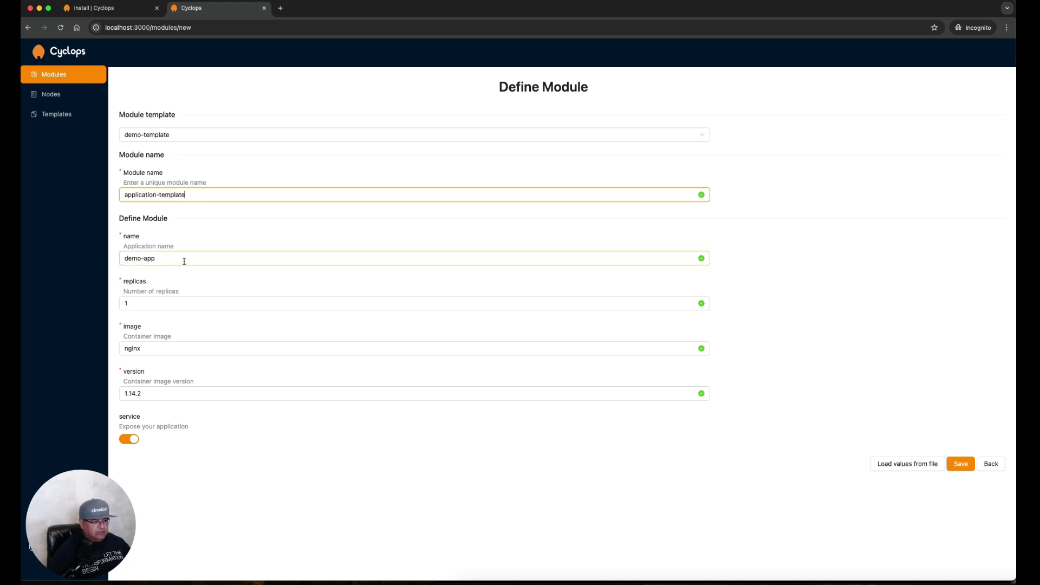
left_click(150, 303)
Deploy application-template and inspect the demo-app Deployment pod and Service details
left_click(961, 464)
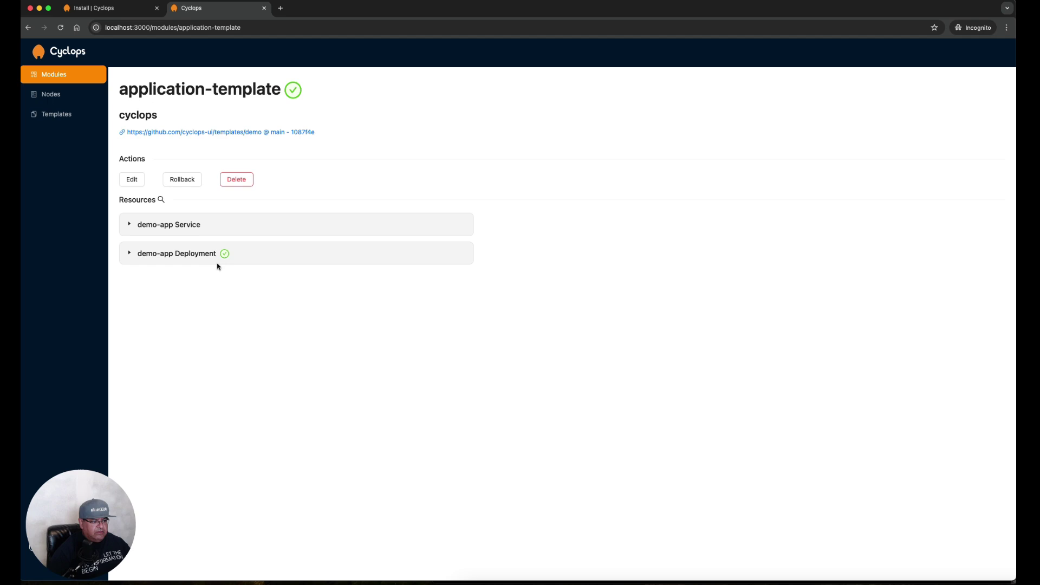
left_click(130, 255)
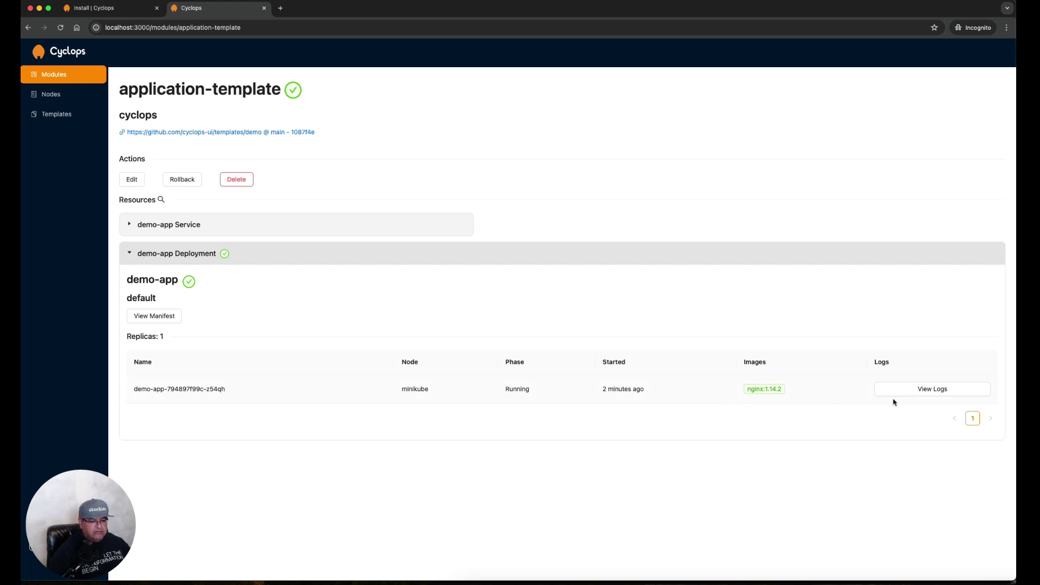
left_click(127, 253)
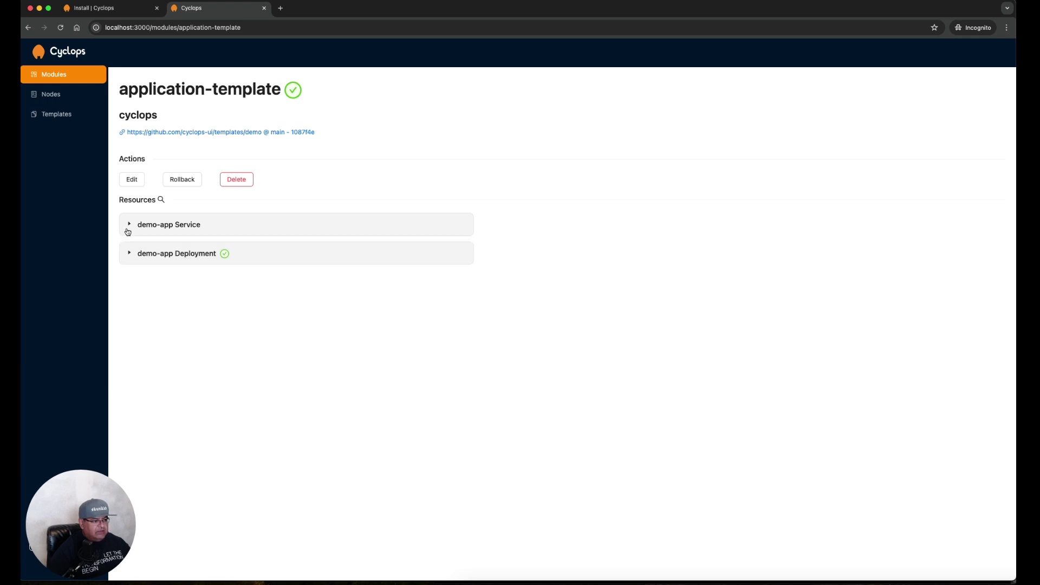
left_click(128, 232)
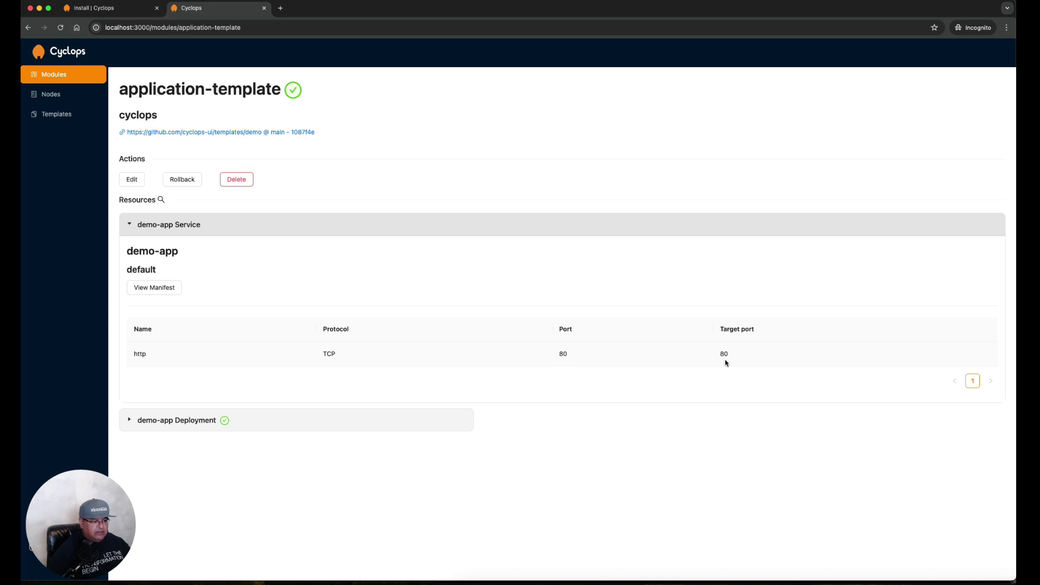
left_click(129, 226)
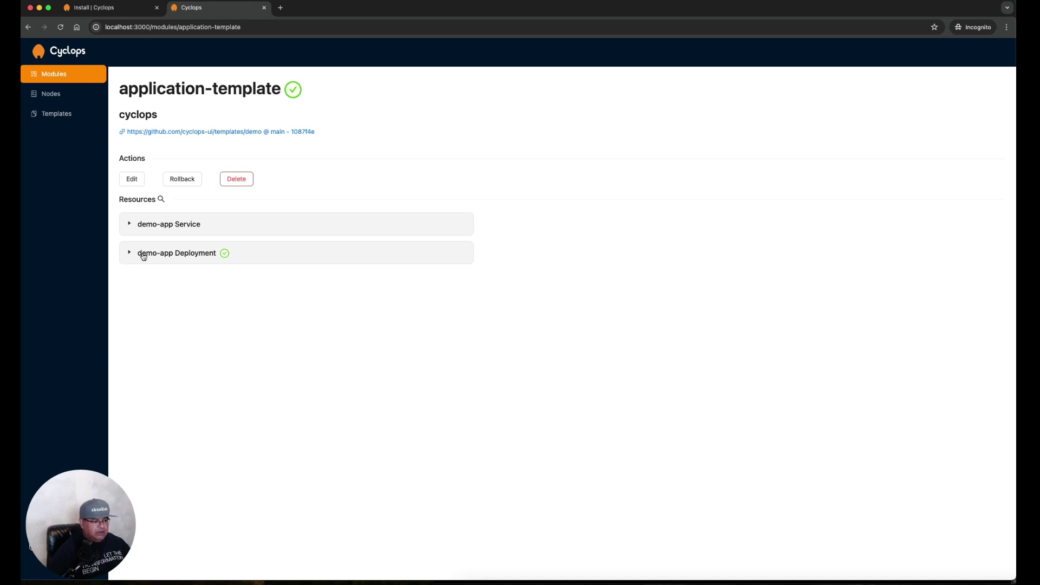
left_click(144, 257)
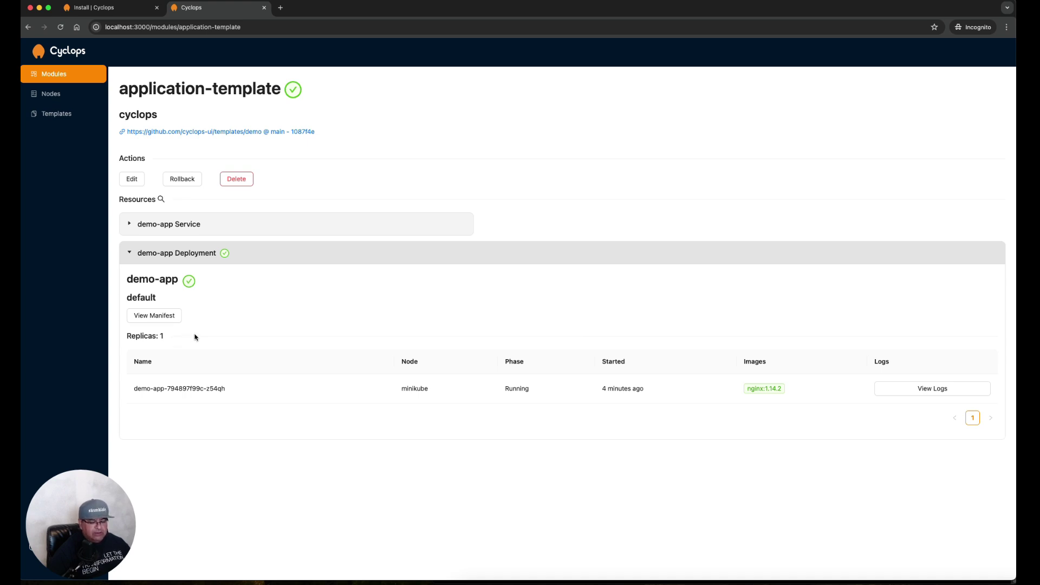
Change application-template's replicas to 3, save, and view the demo-app pods
left_click(132, 181)
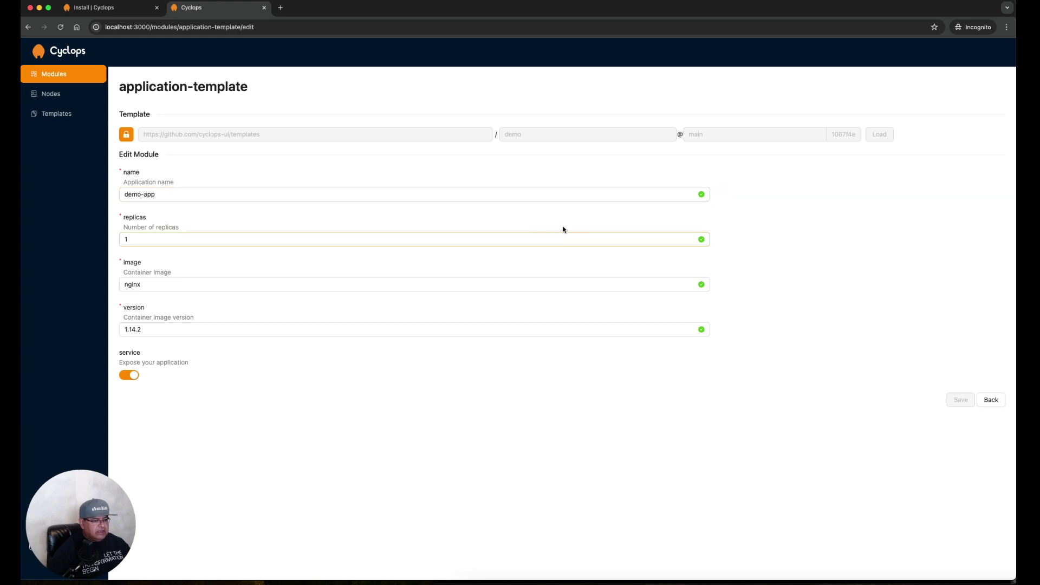
double_click(335, 239)
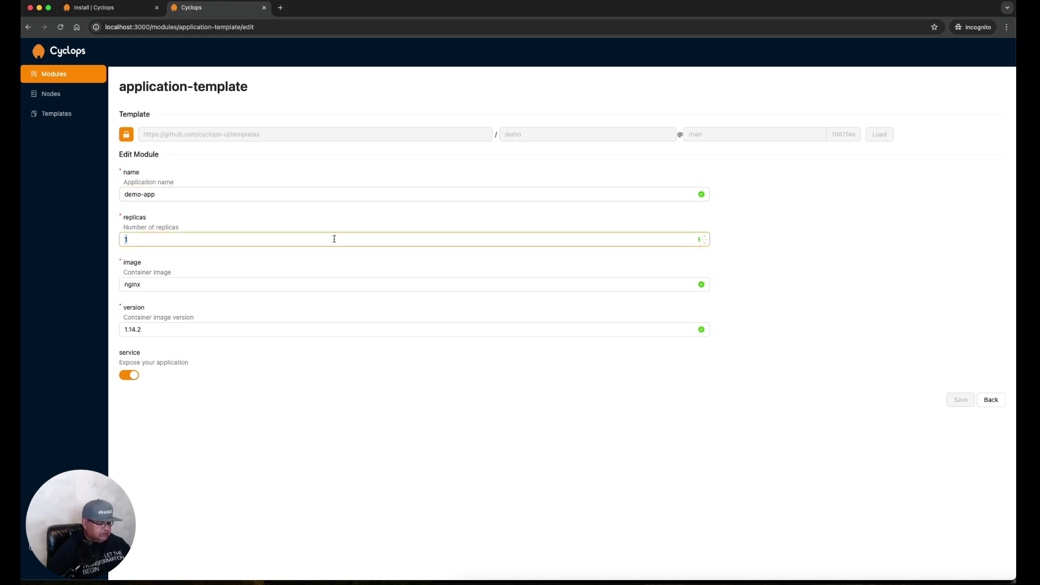
type("3")
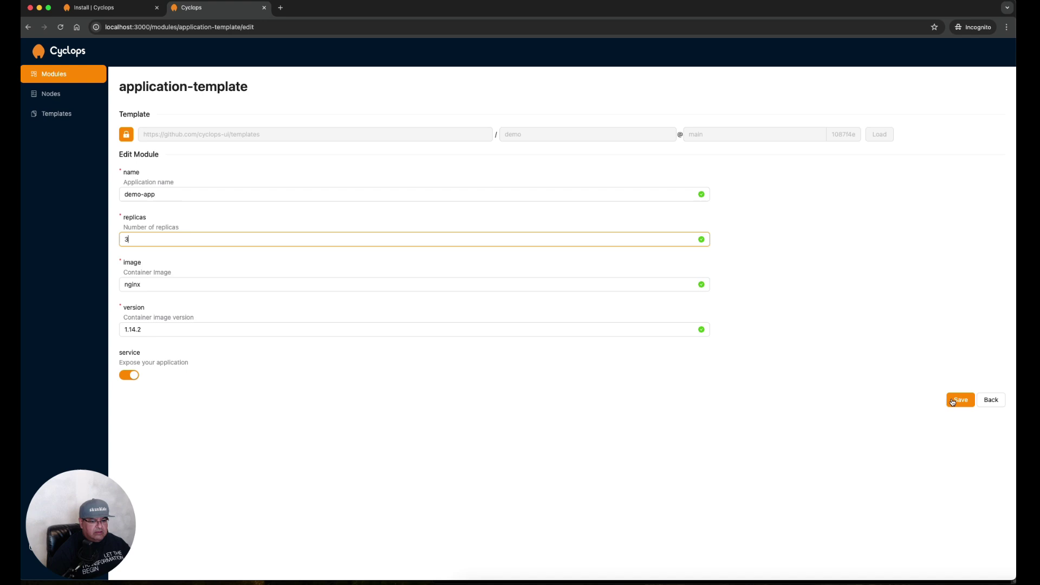
left_click(955, 400)
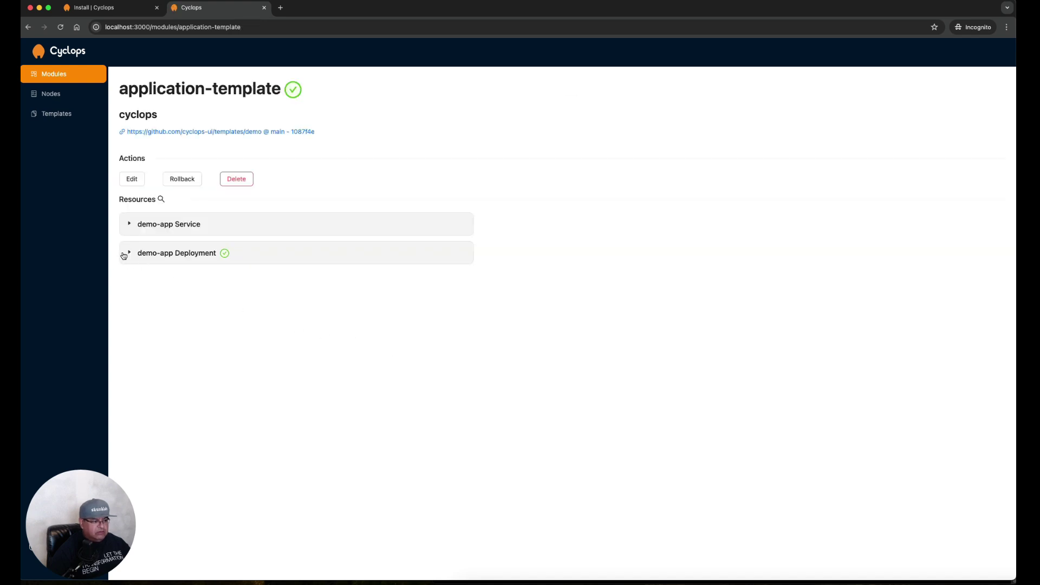
left_click(124, 255)
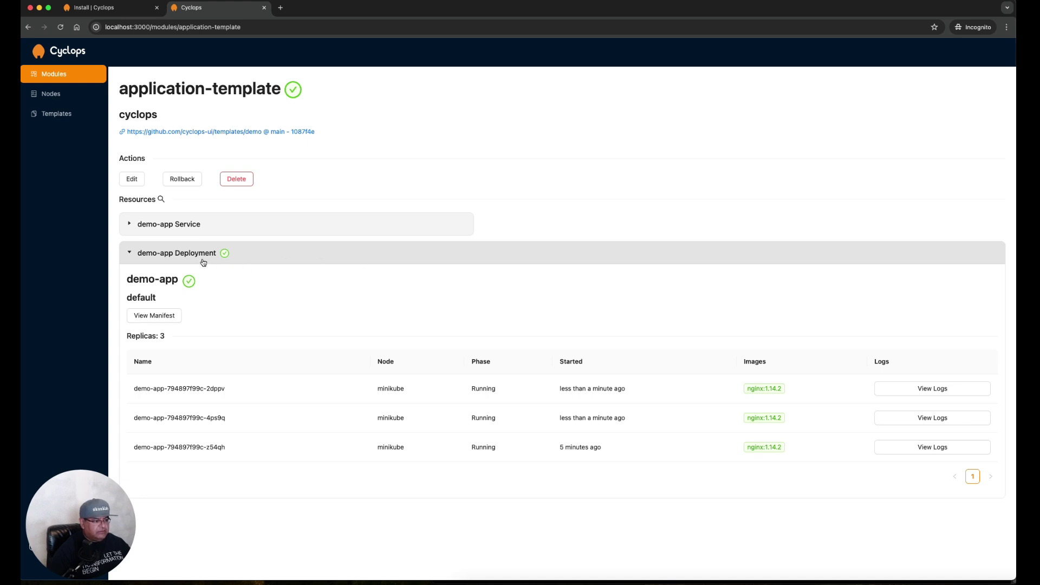
Open the minikube node's details and page through its pod list
left_click(128, 254)
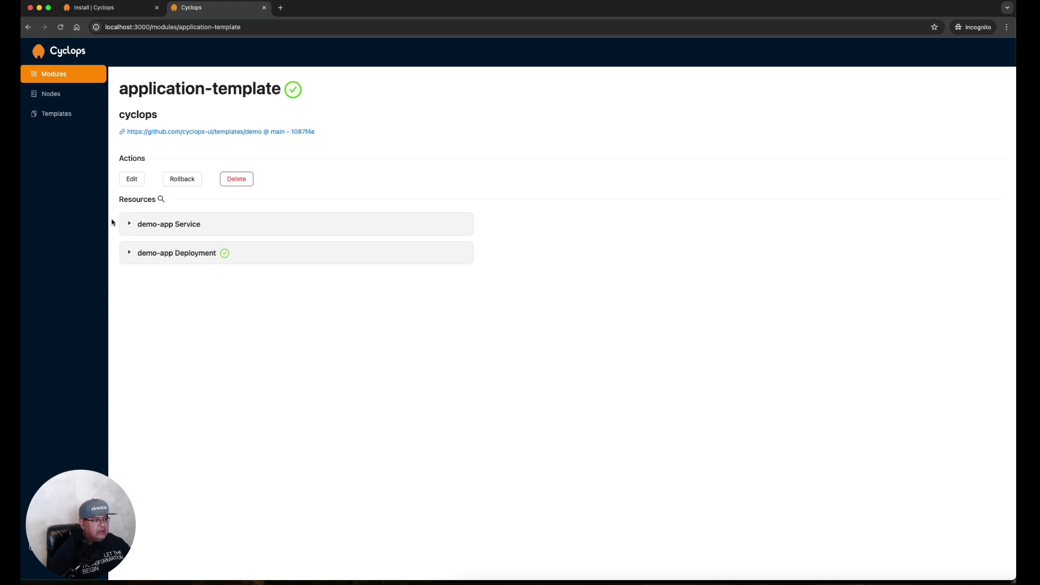
left_click(62, 97)
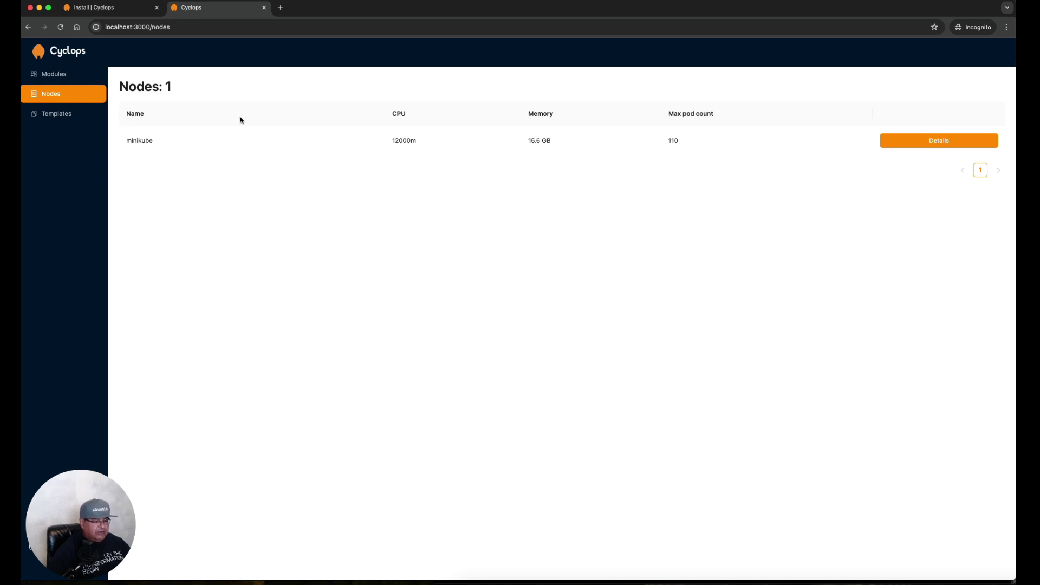
left_click(926, 143)
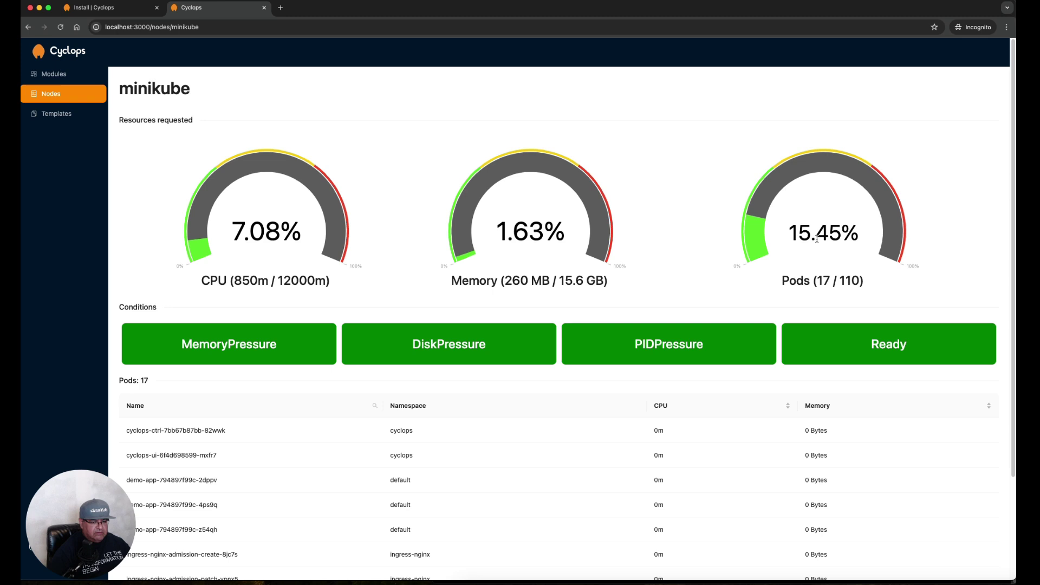
scroll(307, 484, "down", 3)
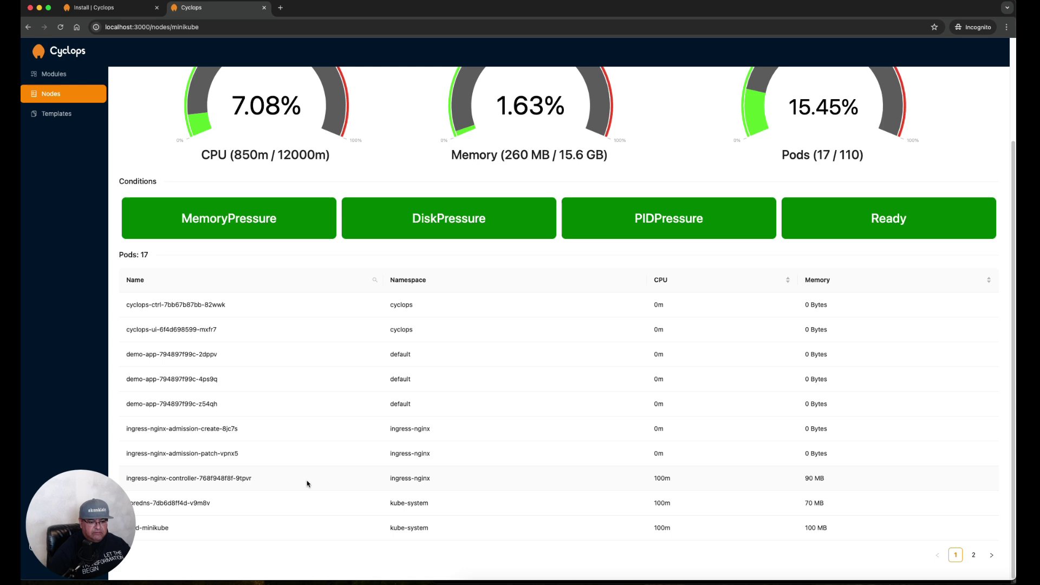
left_click(974, 557)
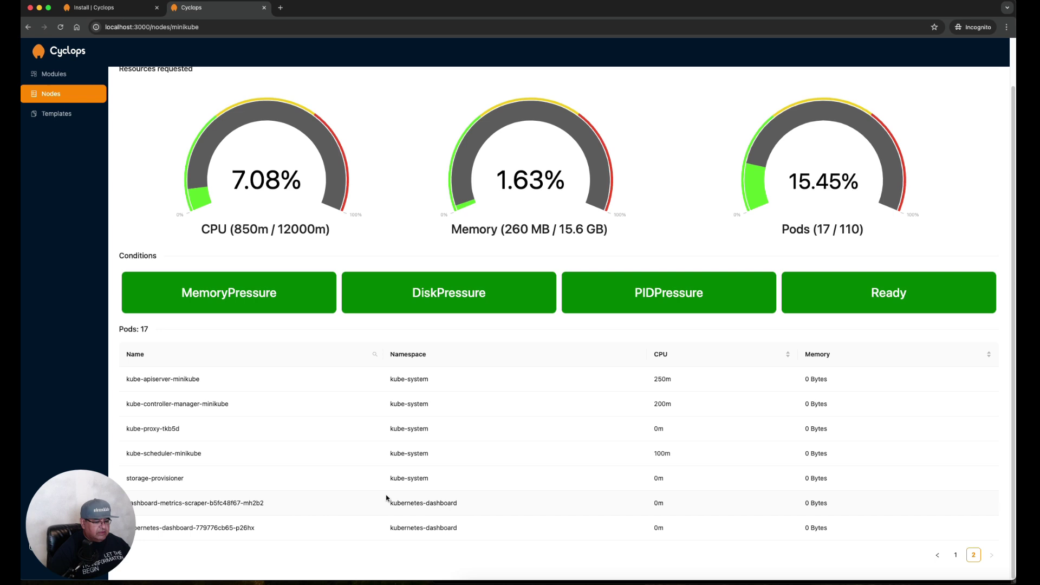
Start a new module from the redis-demo template named skunklabz-redis
left_click(57, 76)
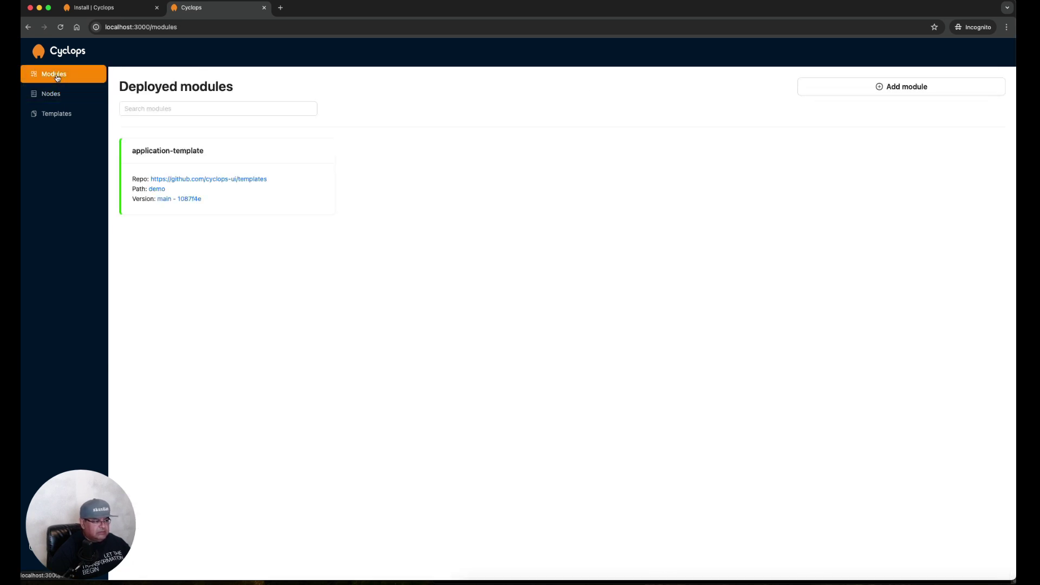
left_click(878, 95)
left_click(360, 133)
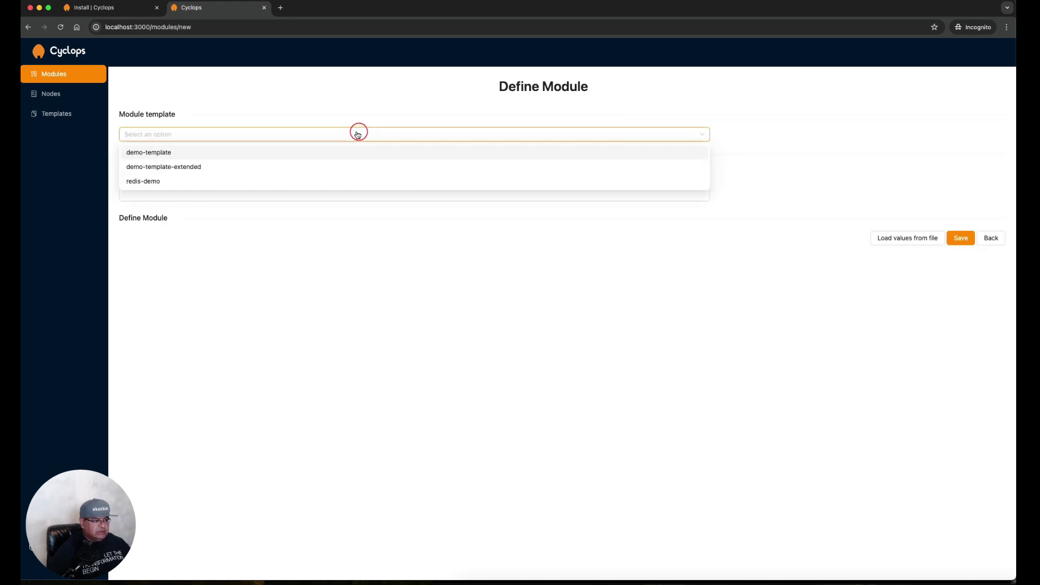
left_click(157, 184)
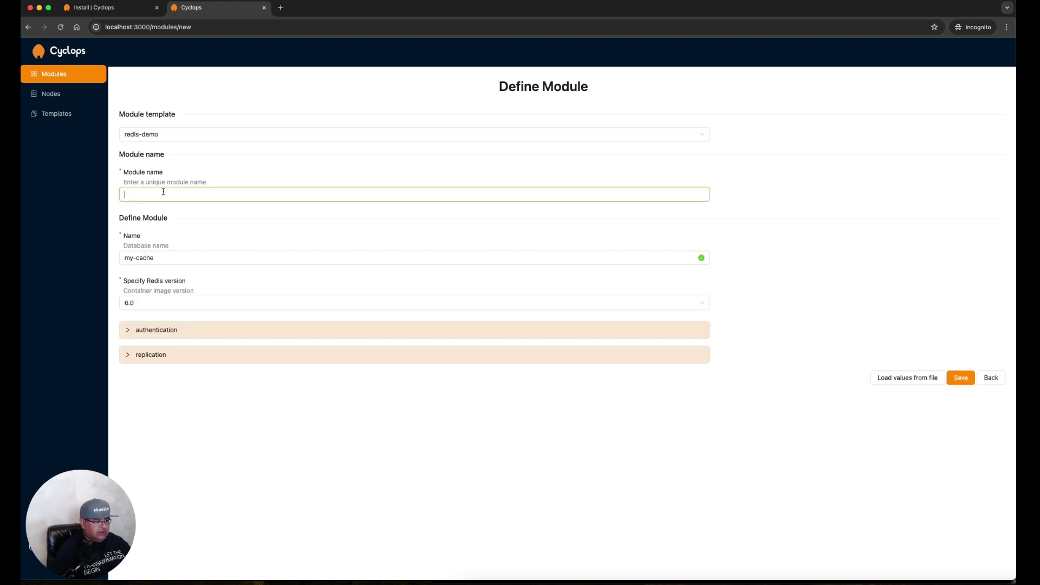
type("skunklabz-")
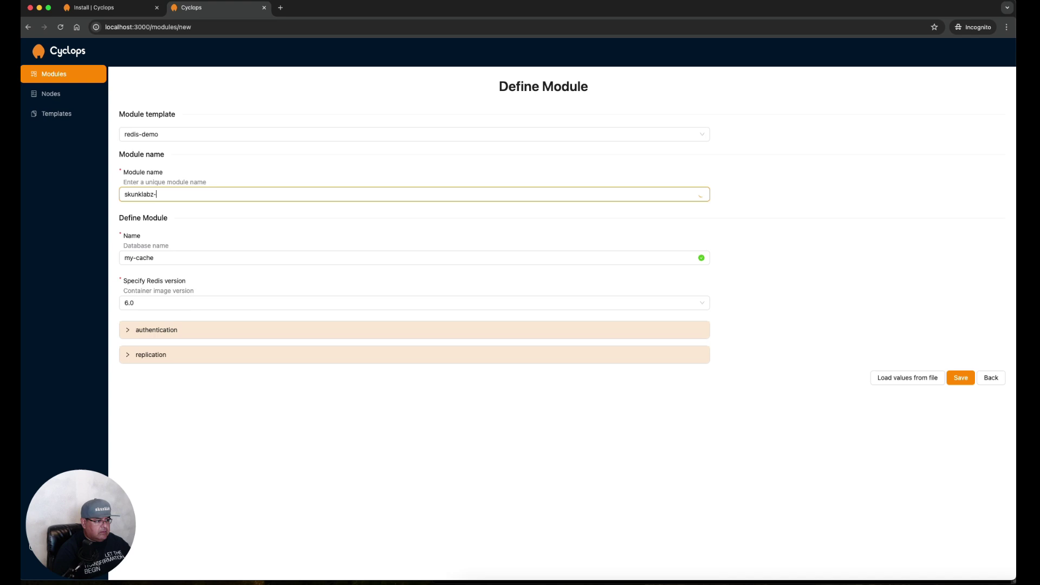
type("redis")
Set the database name to skunklabz-redis, expand authentication and replication, and save
left_click(182, 258)
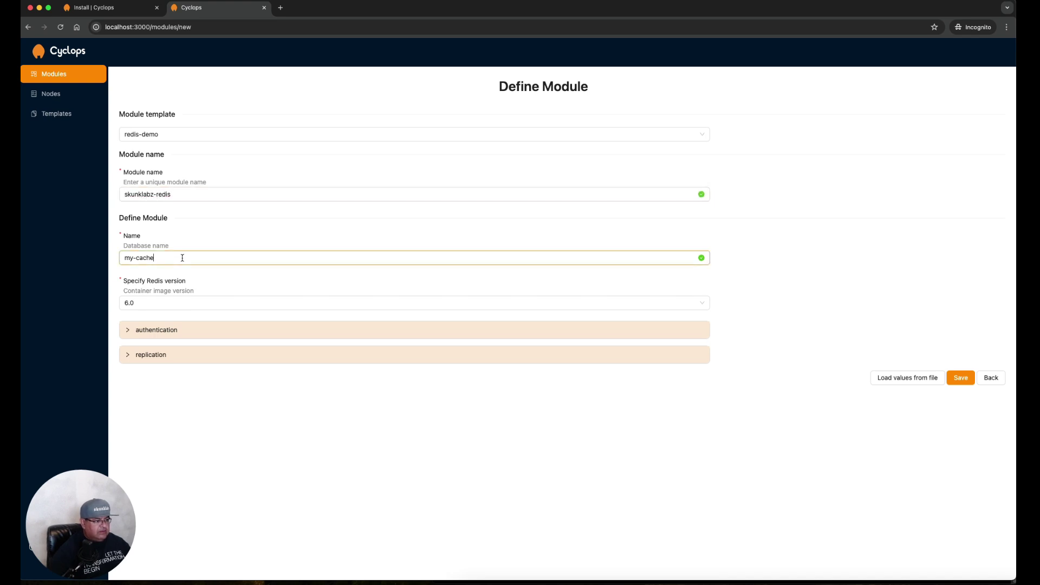
key("alt+shift+Left")
key("alt+shift+Left")
type("skunklab")
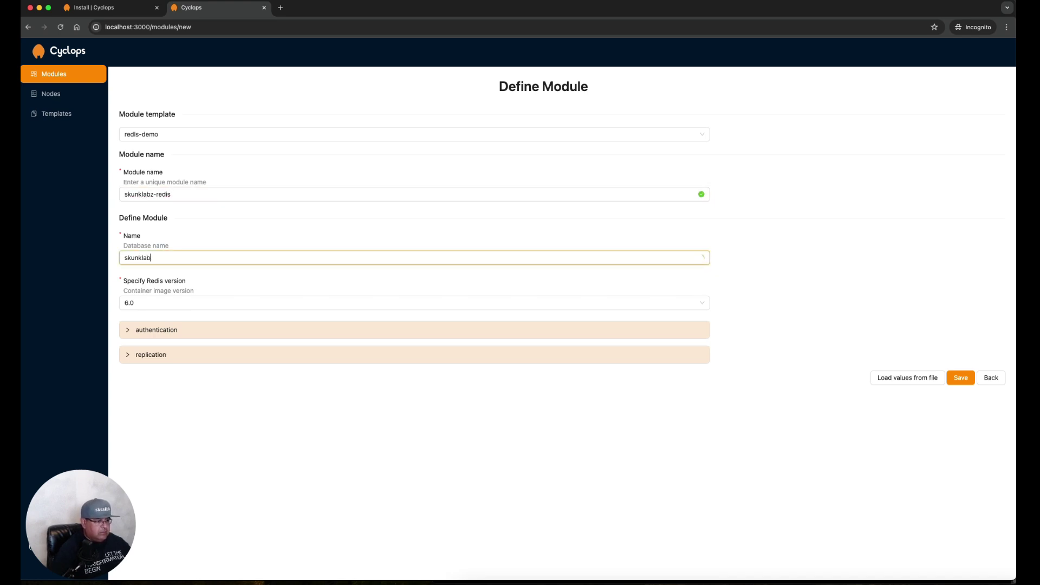
type("z-redis")
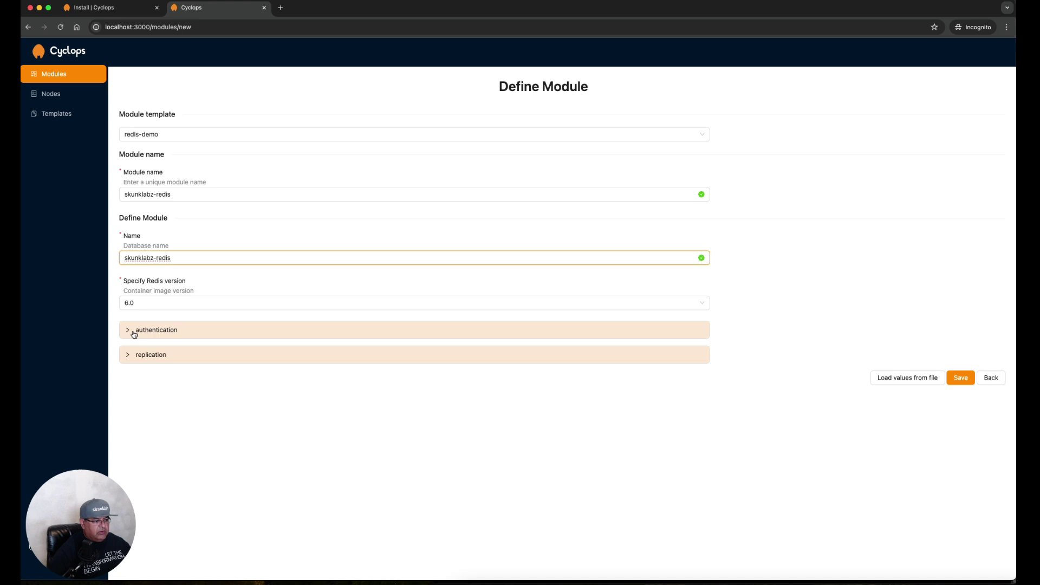
left_click(134, 335)
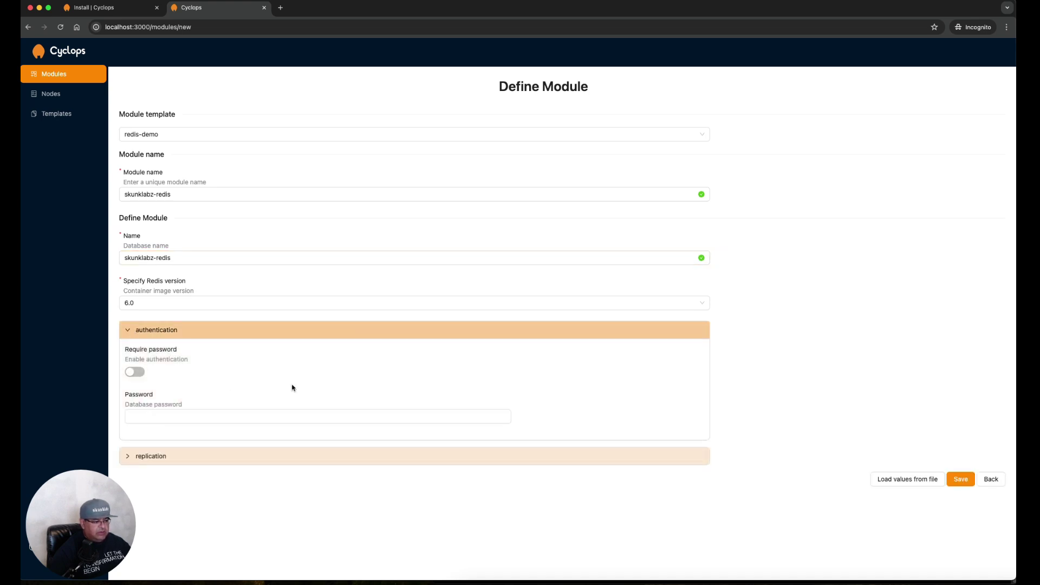
left_click(145, 457)
scroll(390, 404, "down", 1)
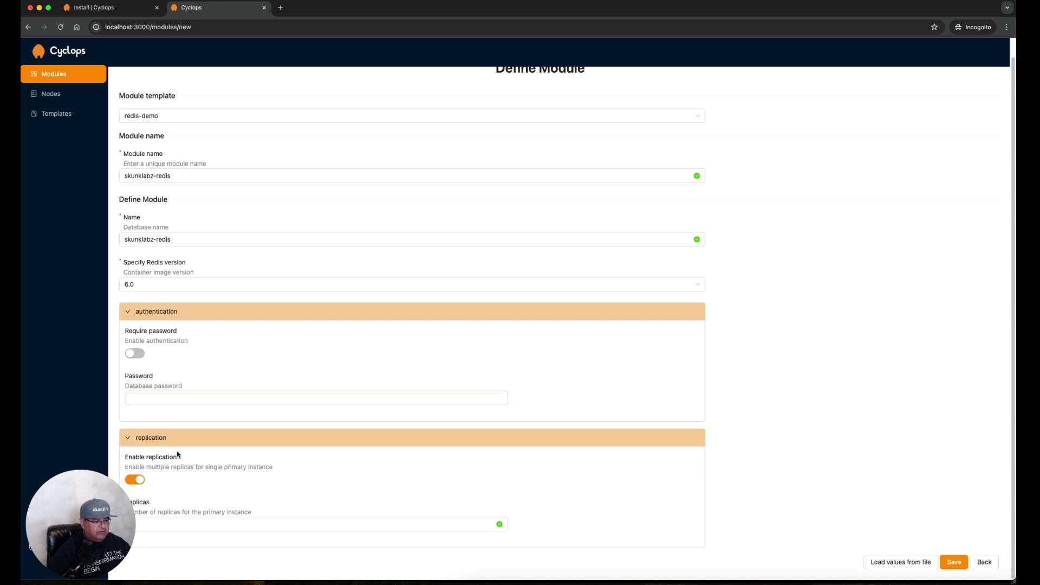
left_click(954, 562)
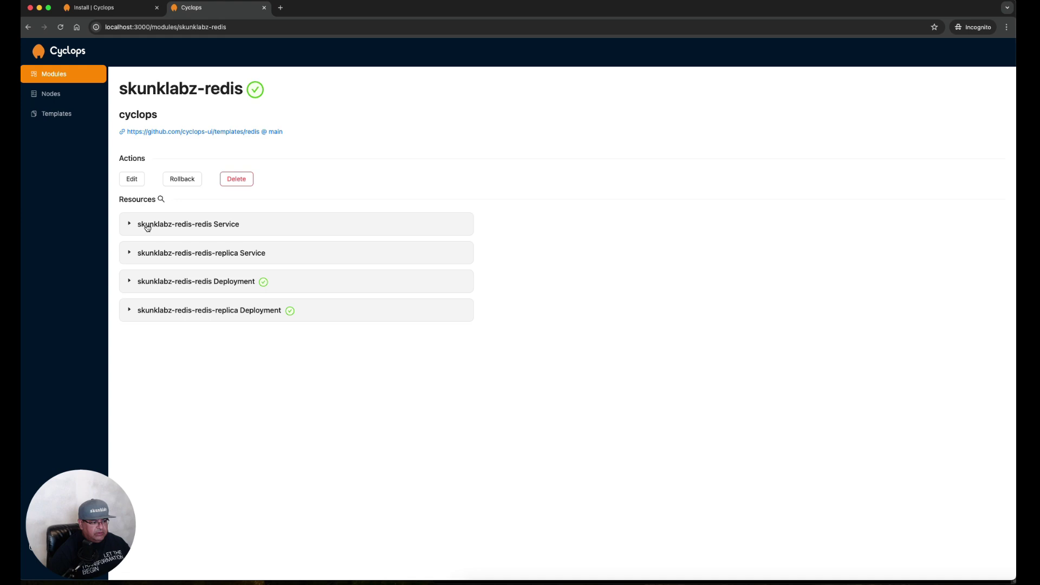
left_click(147, 227)
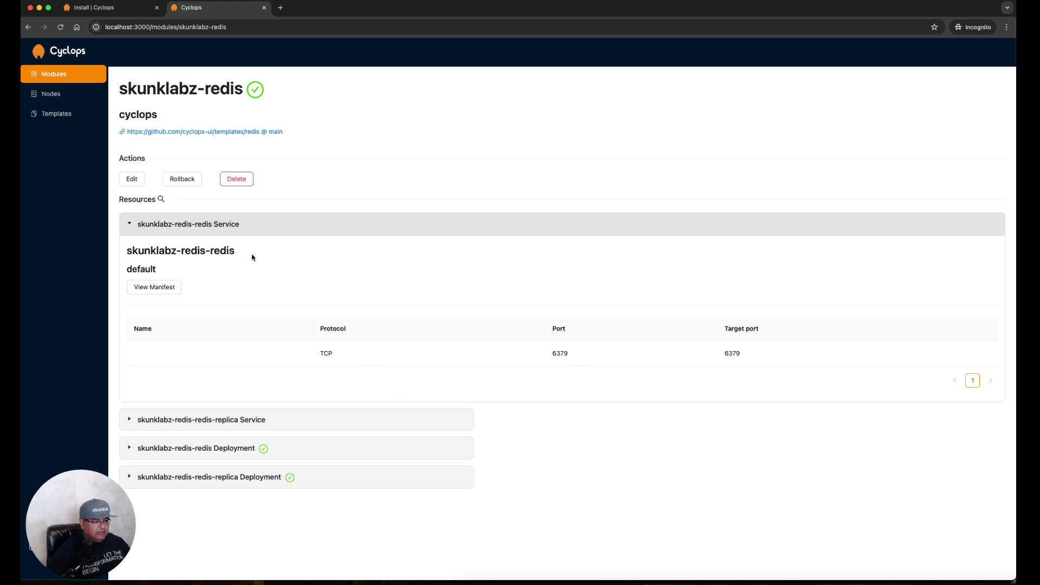
left_click(160, 227)
left_click(165, 253)
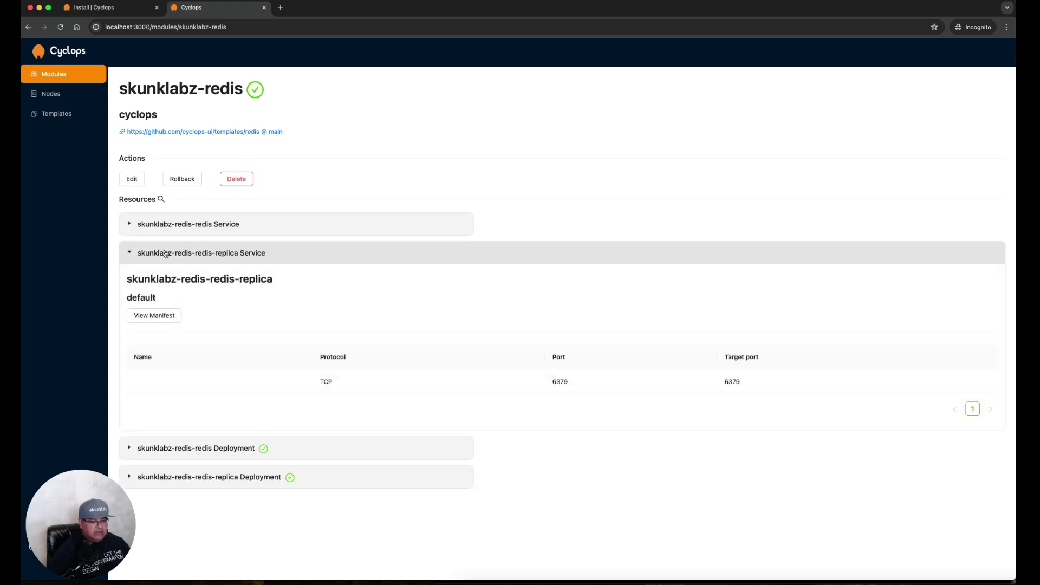
left_click(165, 253)
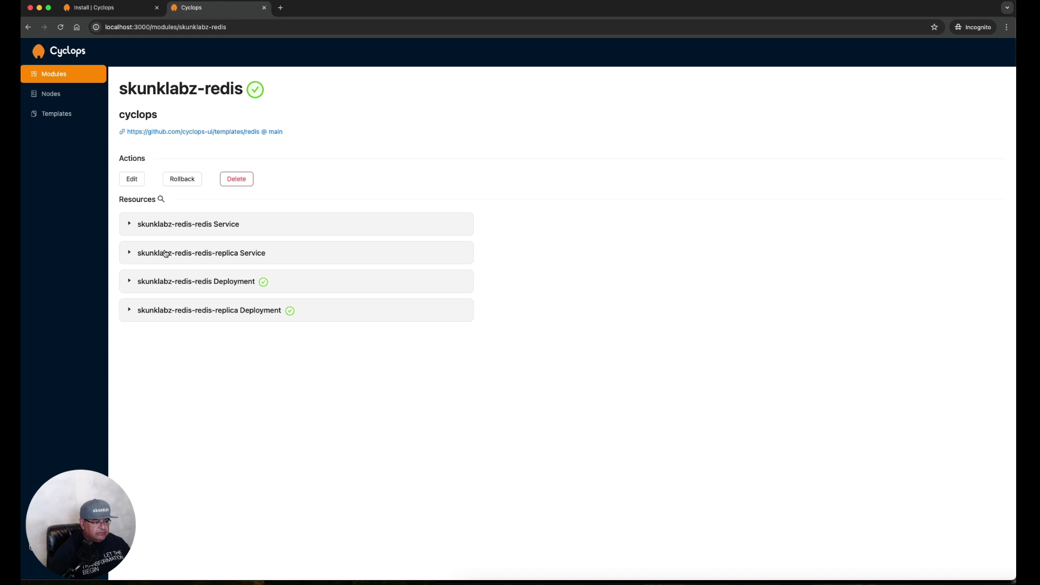
left_click(170, 282)
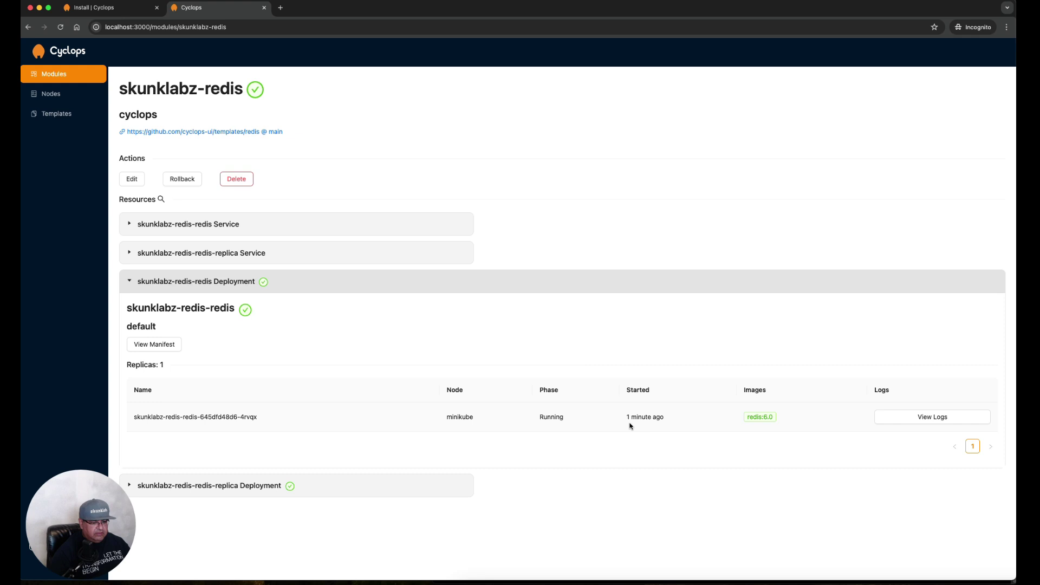
left_click(188, 485)
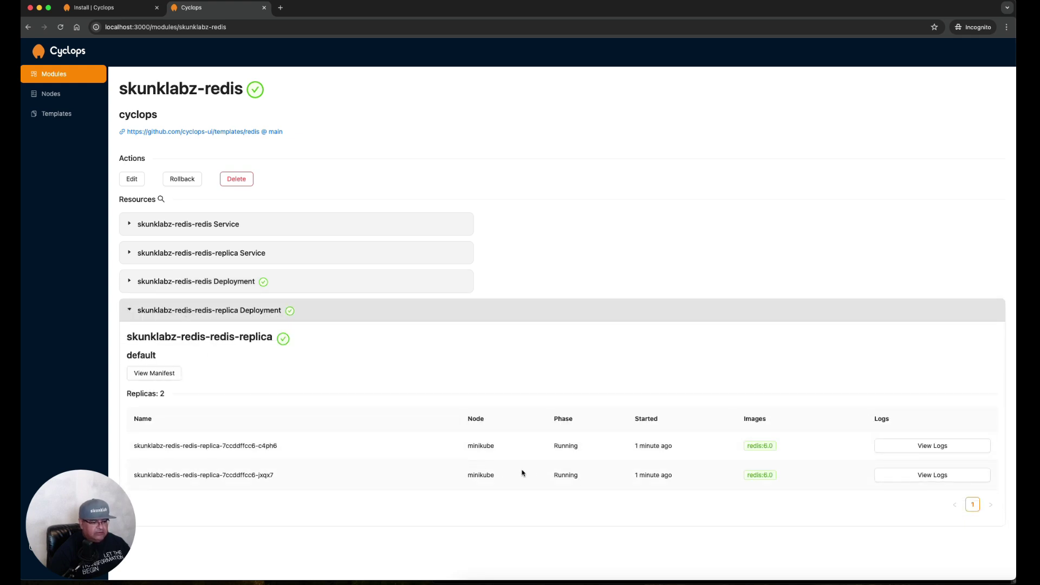
left_click(175, 312)
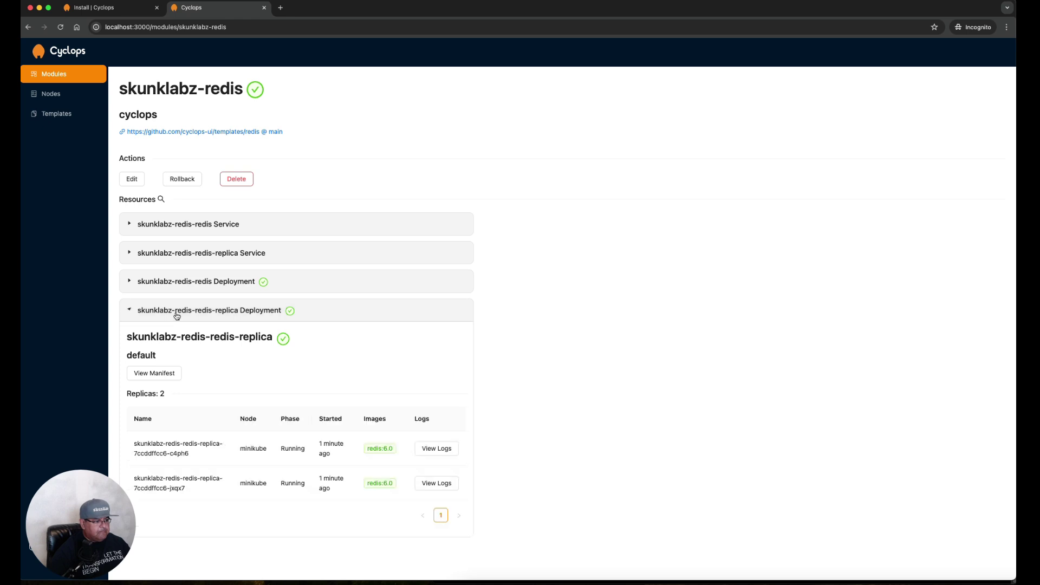
Filter the deployed modules by 'ap' and then 'skunk', clearing the search afterwards
left_click(54, 75)
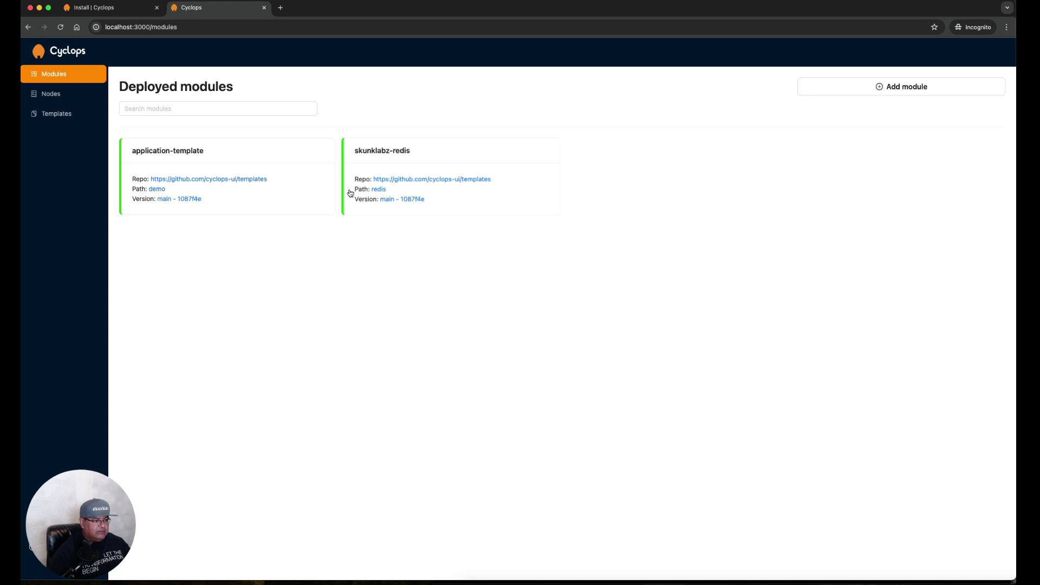
left_click(172, 110)
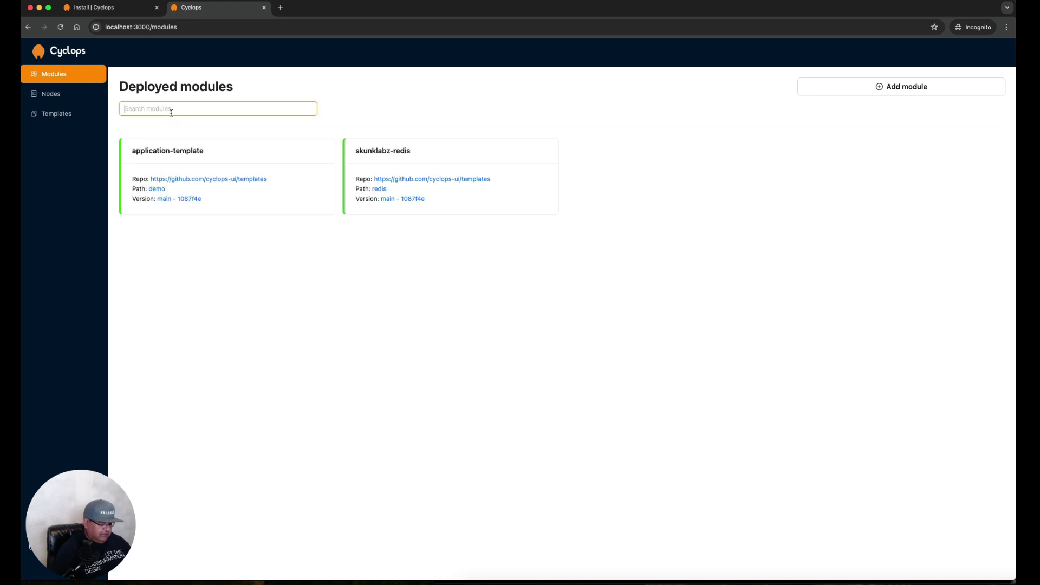
type("app")
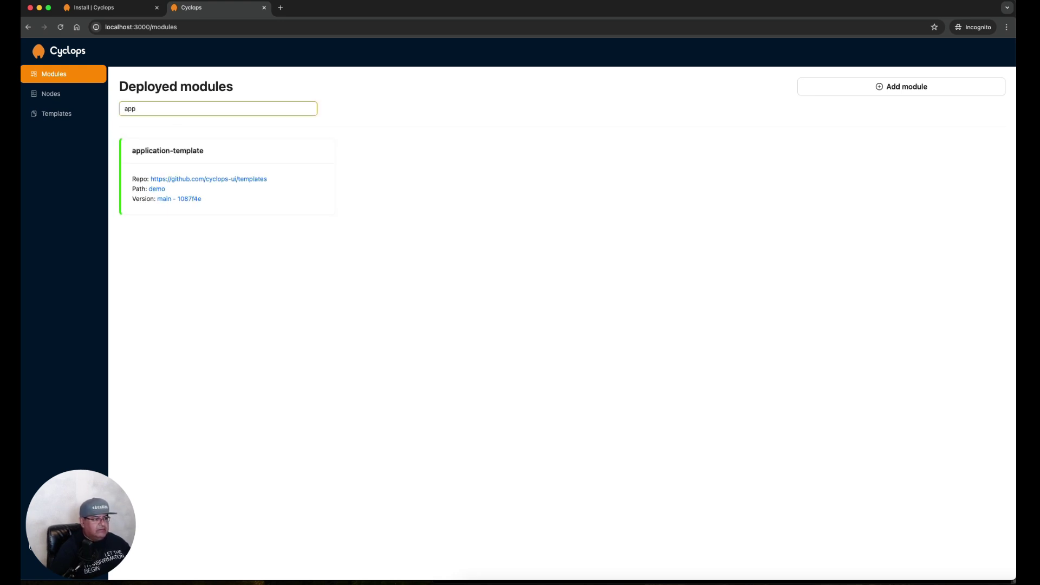
key("BackSpace")
key("BackSpace")
key("BackSpace")
type("skunk")
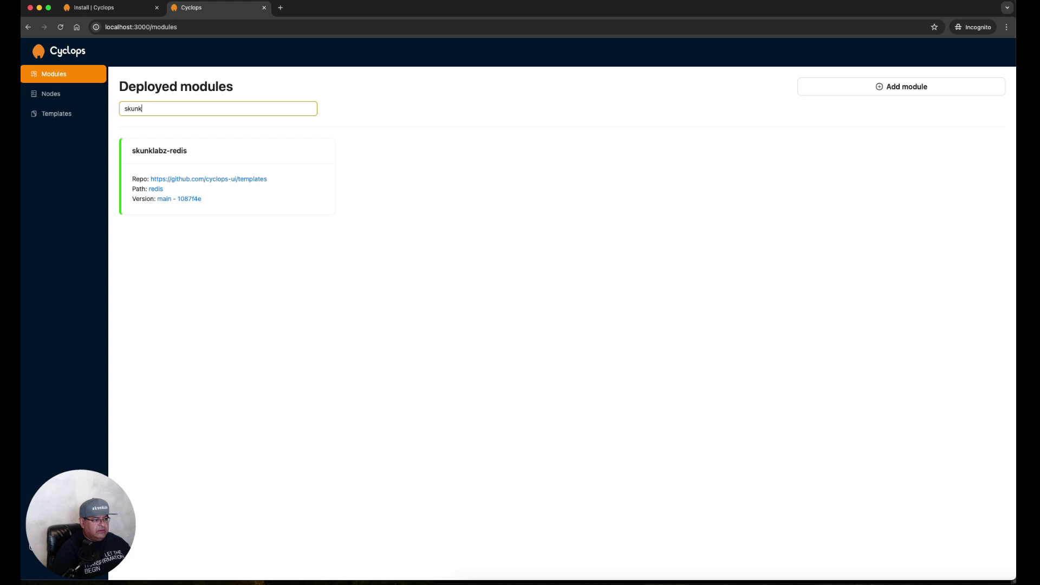
key("BackSpace")
key("BackSpace")
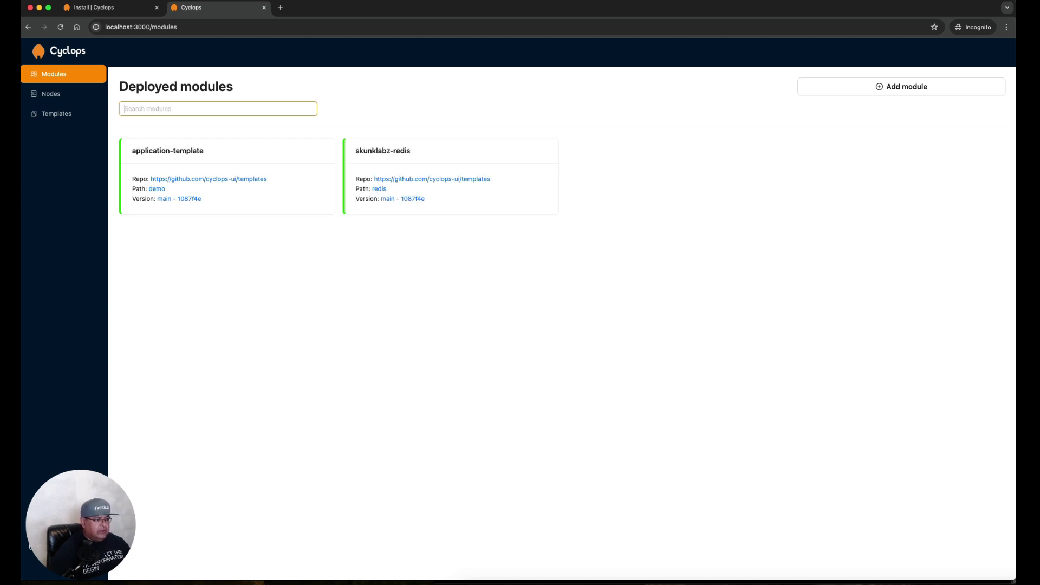
Check application-template's replicas value of 3, then open its rollback history
left_click(158, 151)
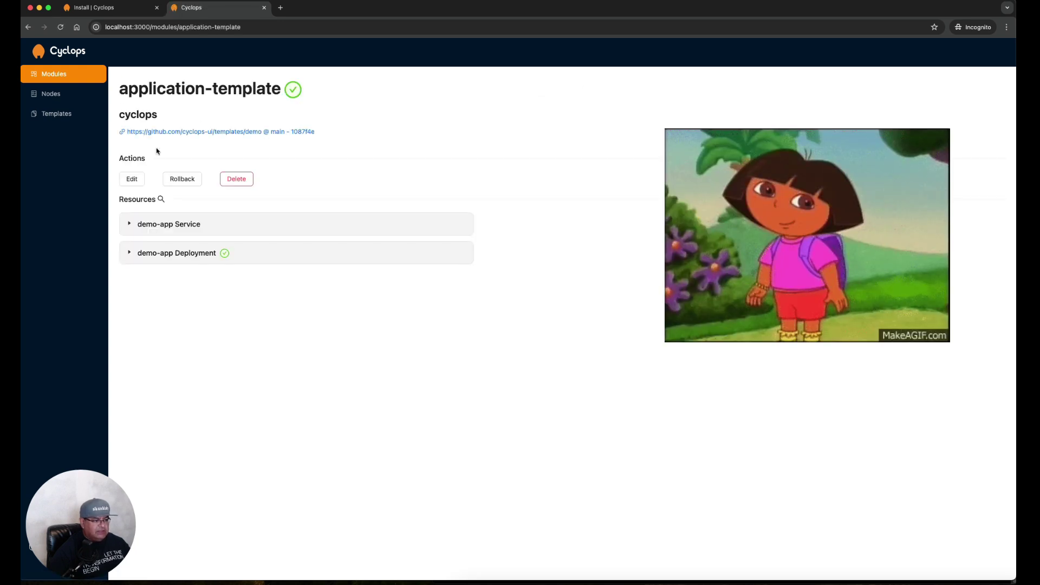
left_click(132, 182)
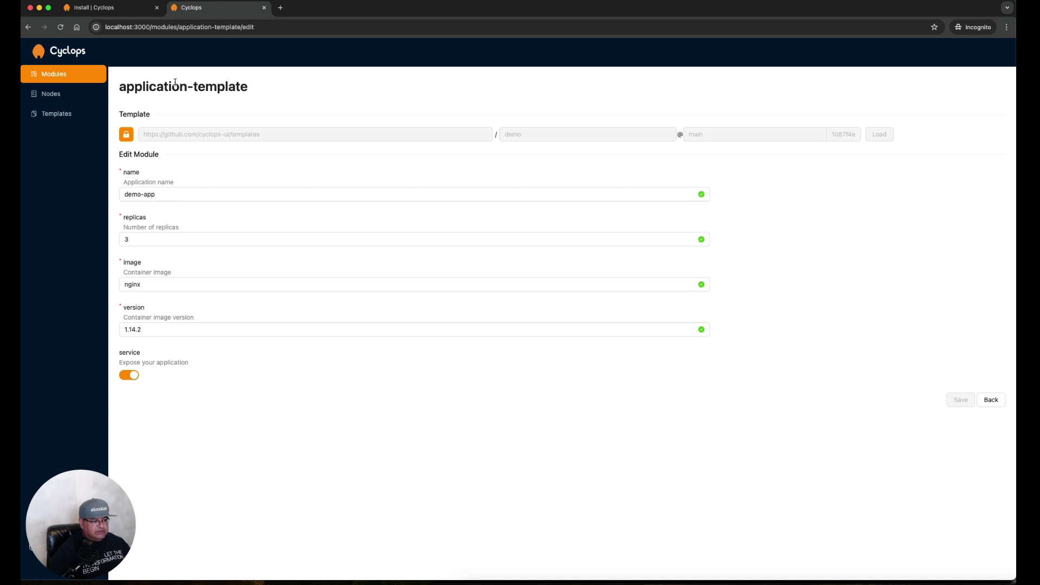
left_click(140, 245)
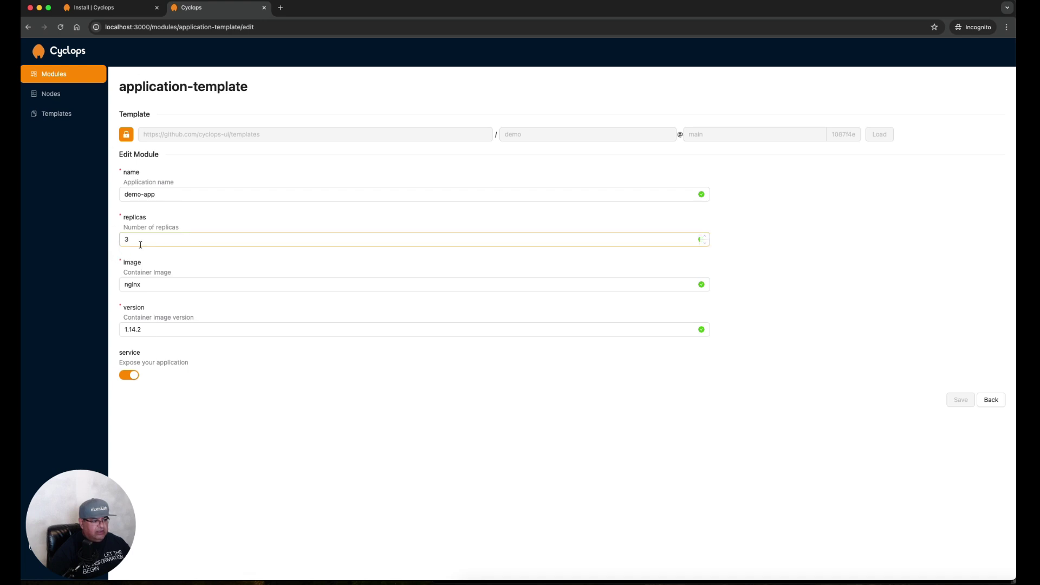
left_click(995, 400)
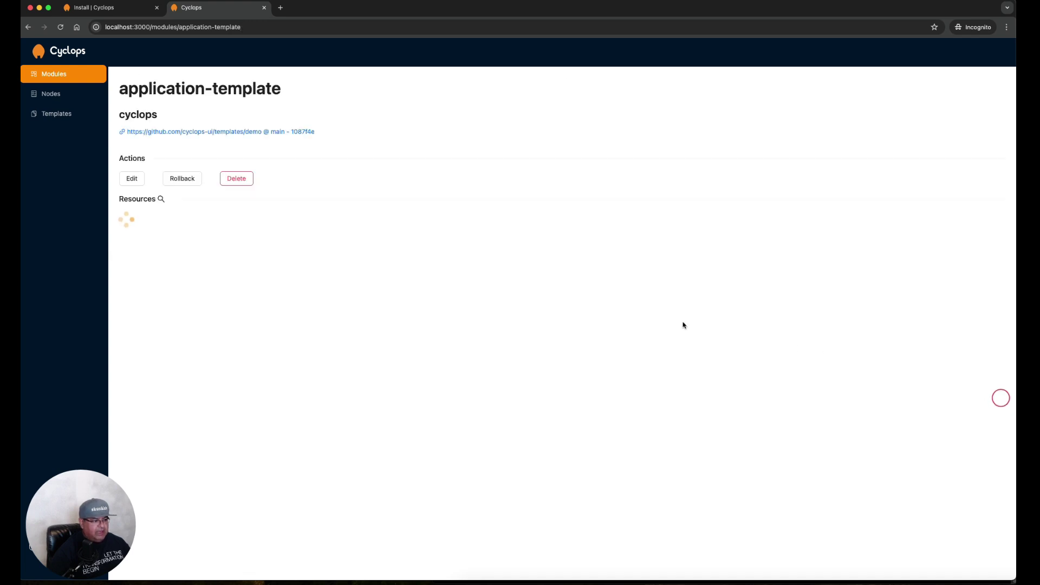
left_click(187, 184)
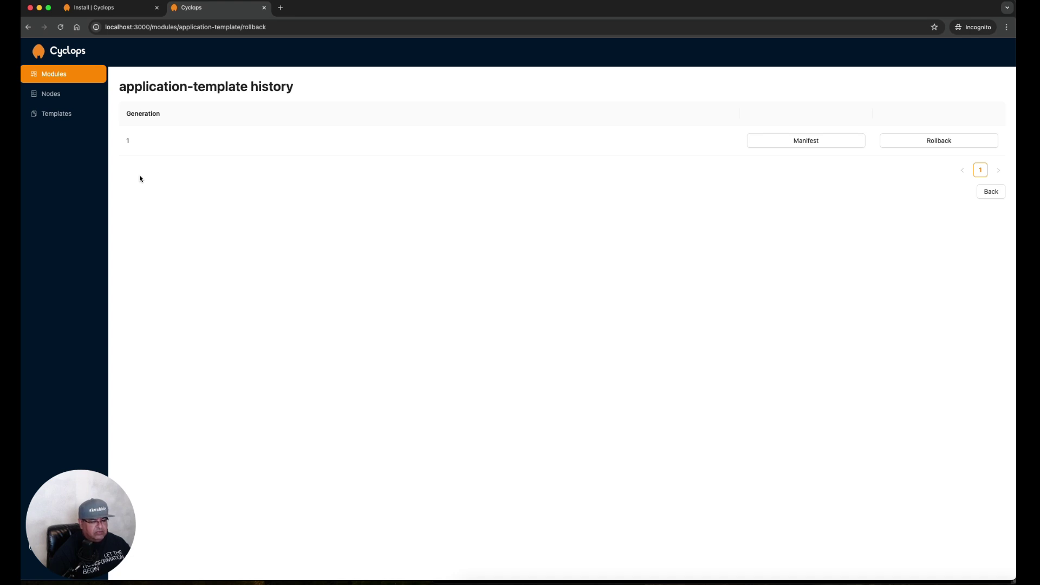
Check generation 1's manifest (replicas: 1) and roll application-template back to it
left_click(813, 146)
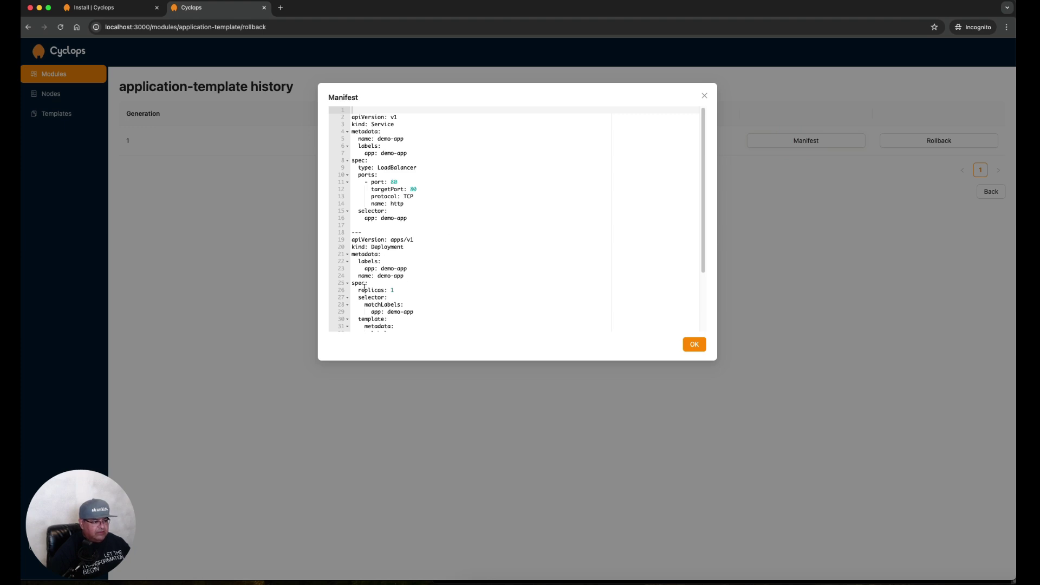
left_click_drag(359, 290, 490, 293)
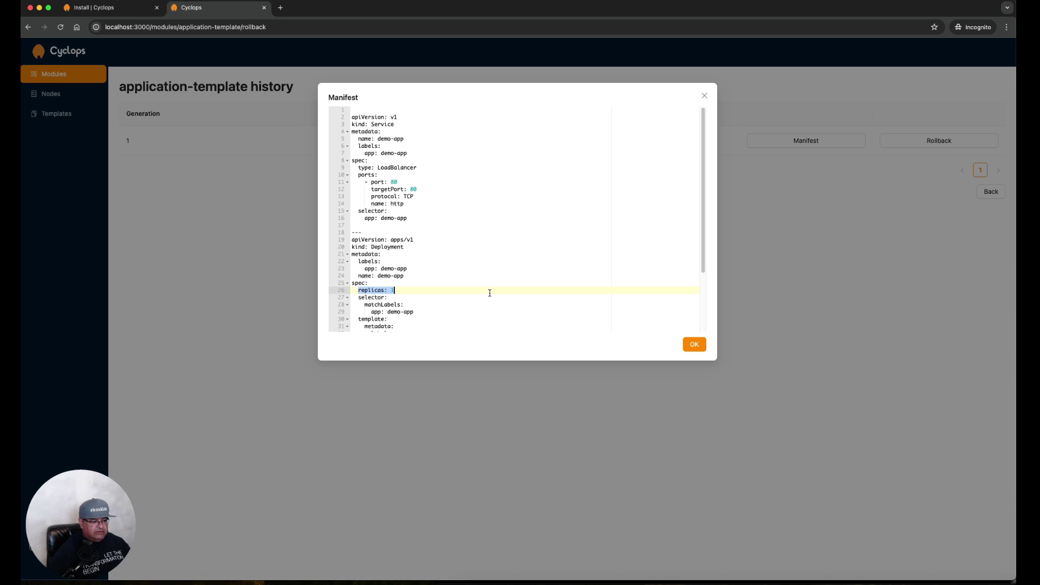
left_click(695, 345)
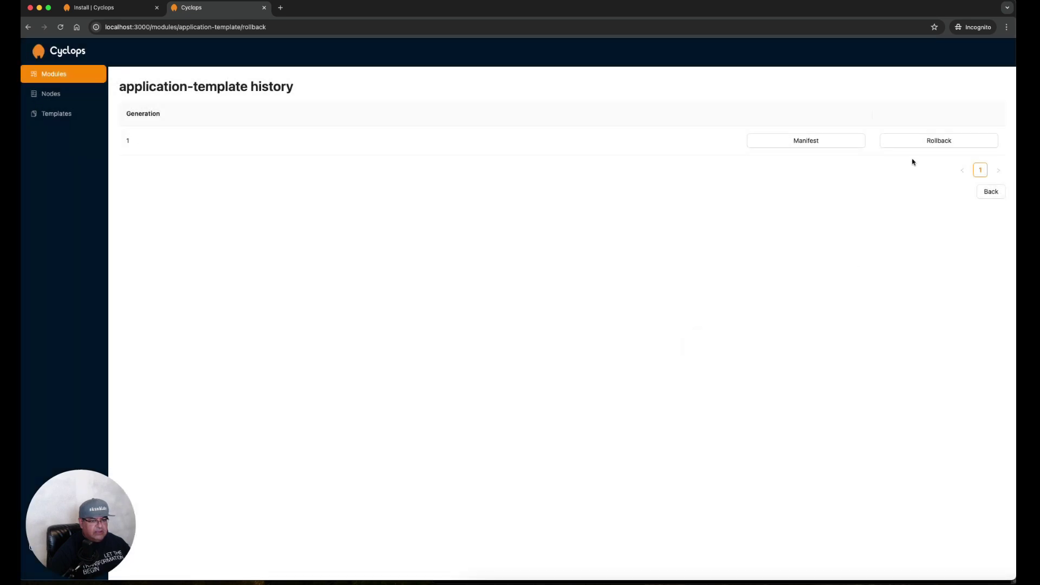
left_click(923, 146)
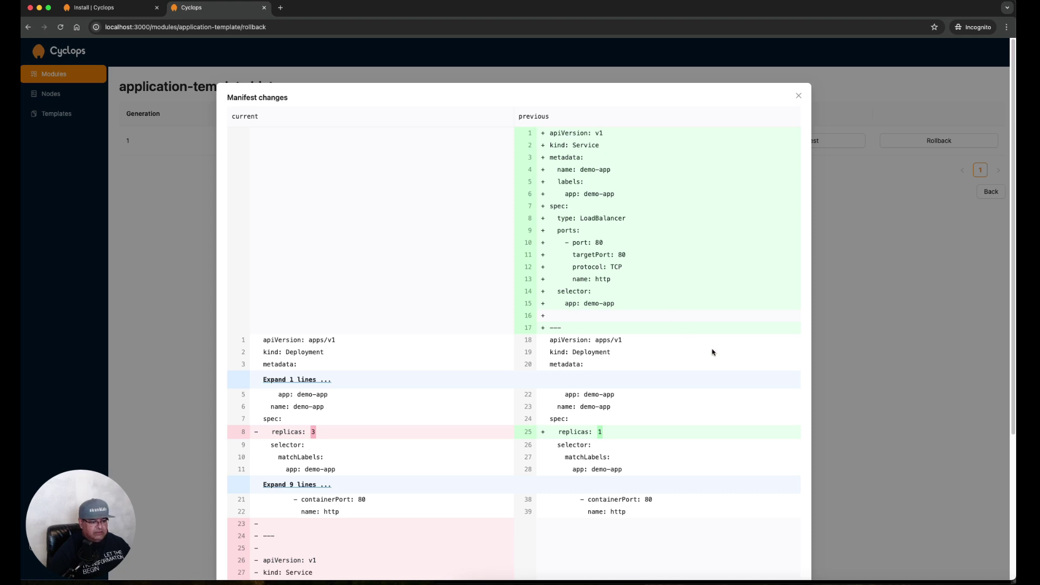
scroll(713, 352, "down", 1)
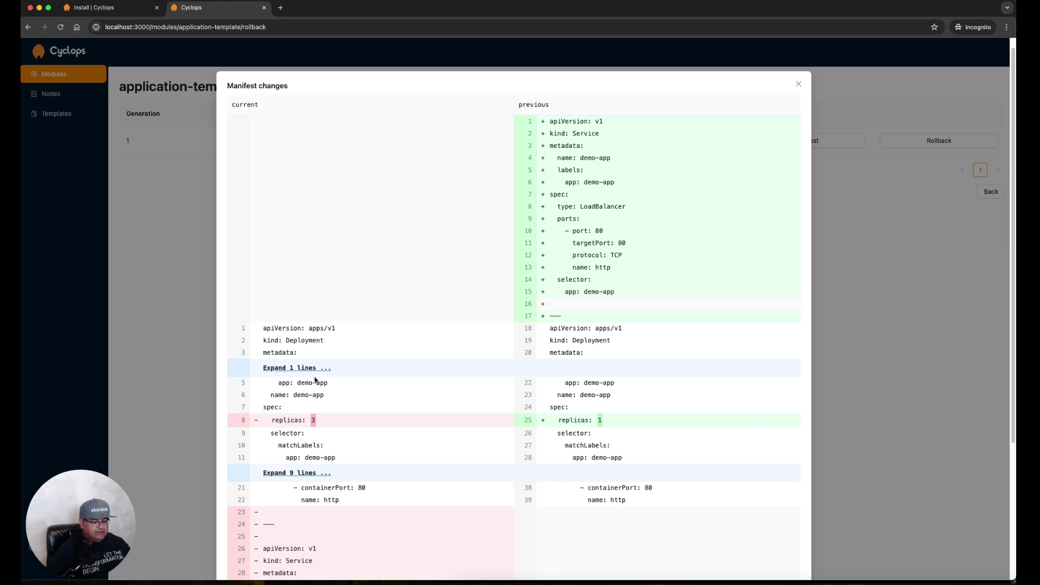
scroll(428, 440, "down", 5)
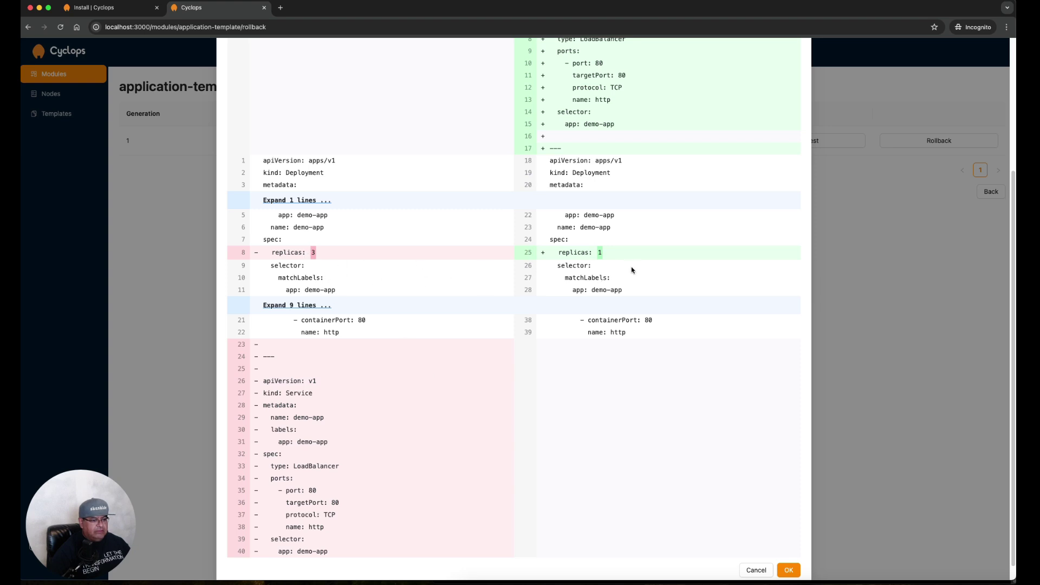
left_click(799, 572)
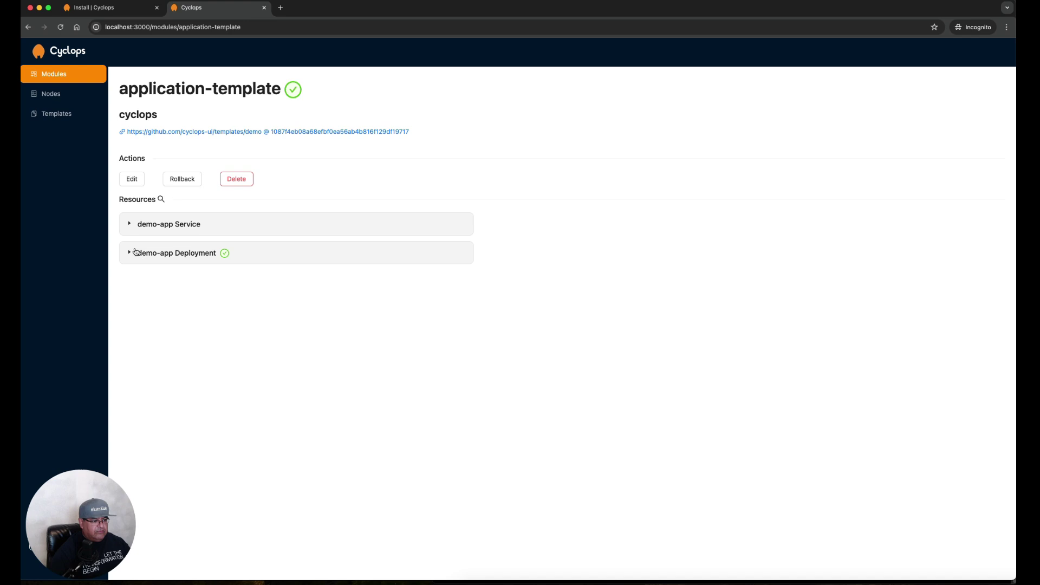
Expand the demo-app Deployment to verify it shows Replicas: 1, then collapse it
left_click(135, 252)
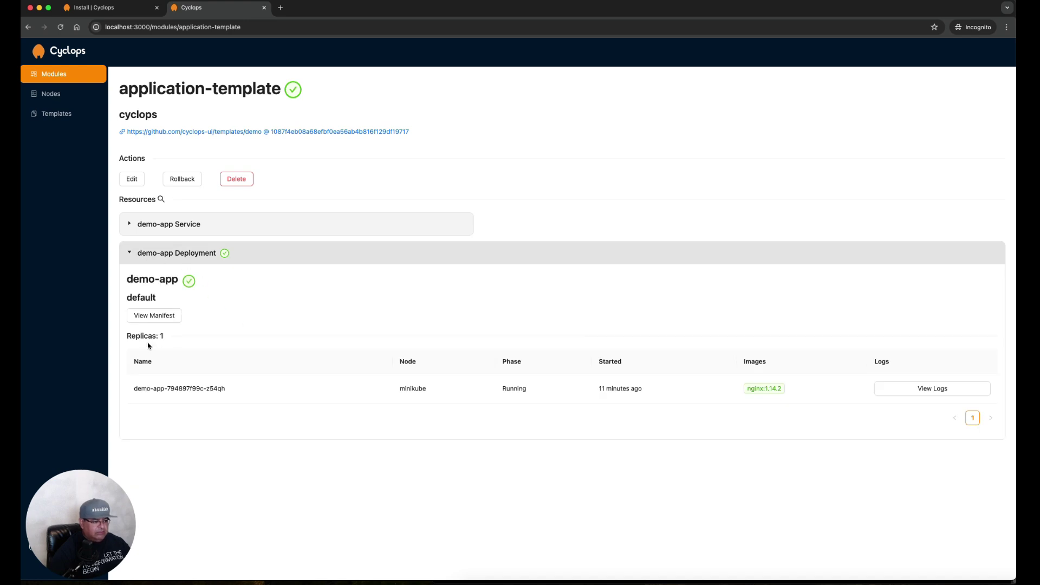
left_click_drag(184, 337, 113, 338)
left_click(130, 255)
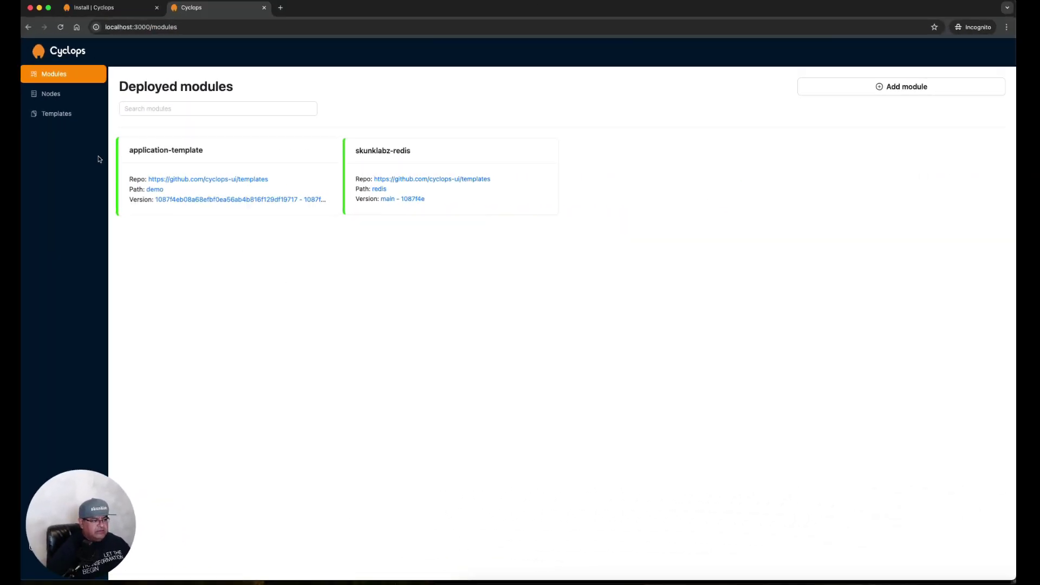
Copy the demo-template's repository URL from its edit form for use in a new tab
left_click(55, 119)
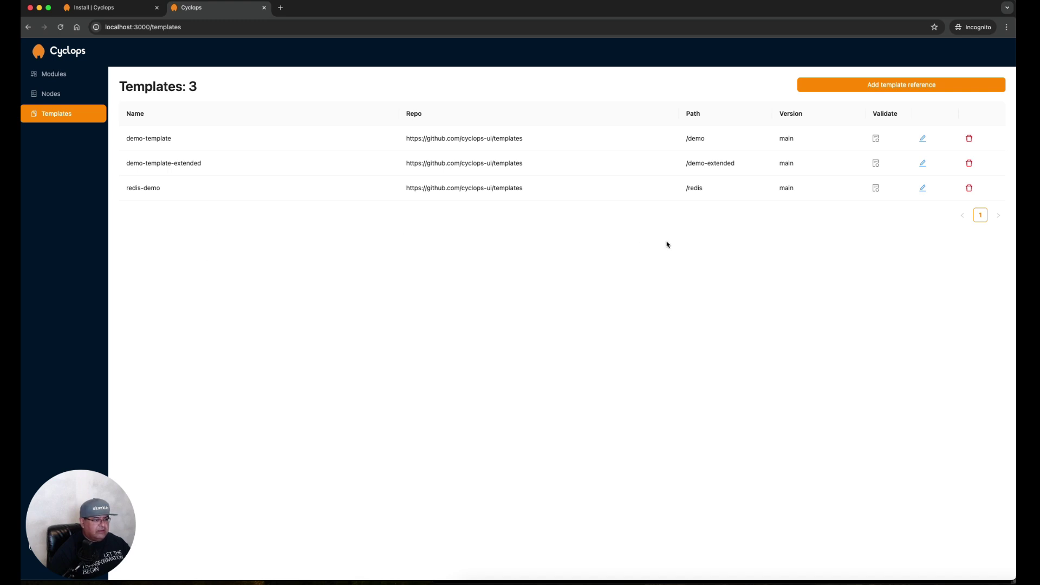
left_click(921, 140)
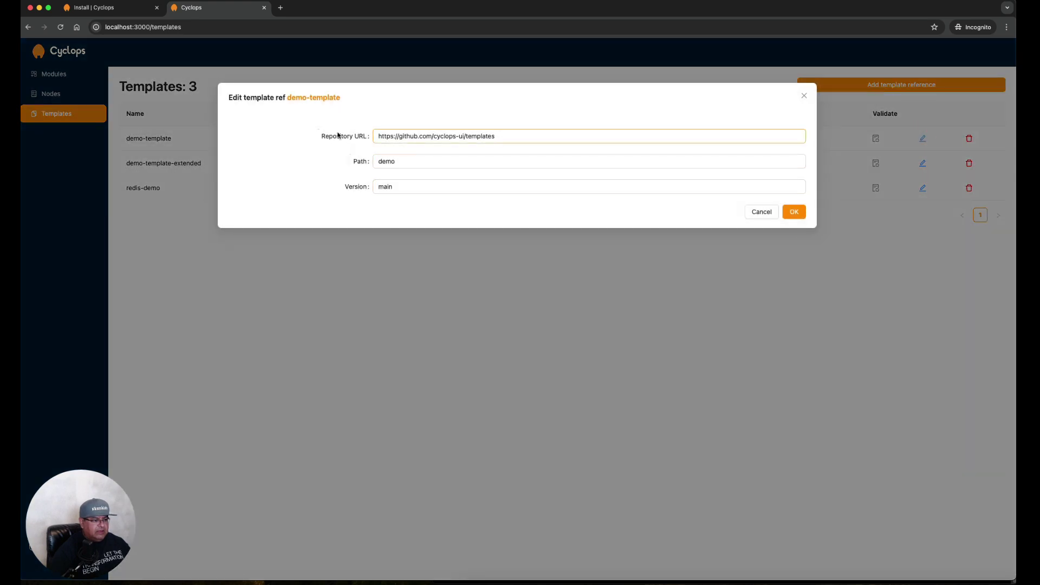
left_click(534, 138)
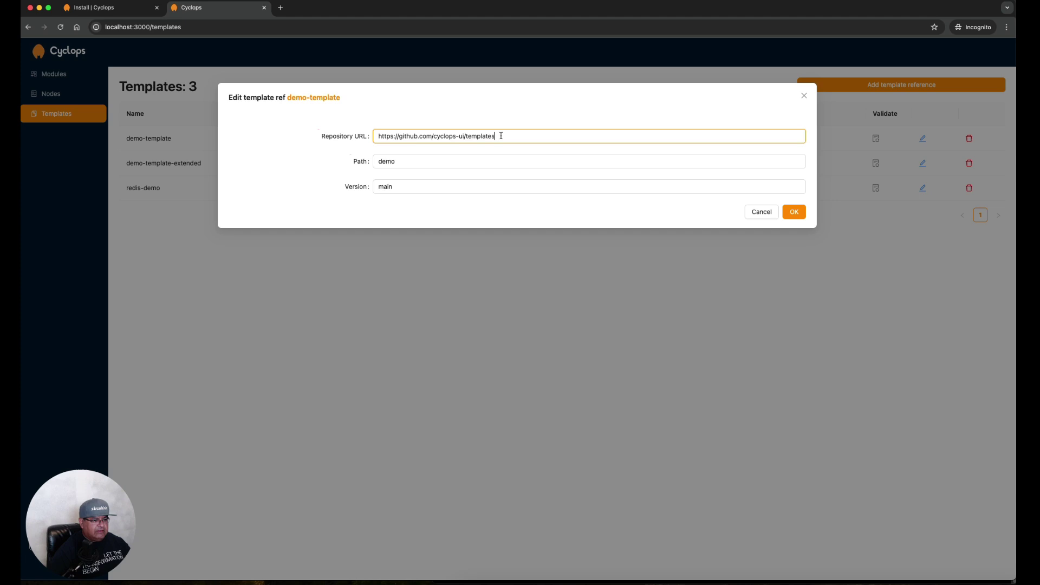
left_click_drag(501, 136, 376, 132)
key("cmd+c")
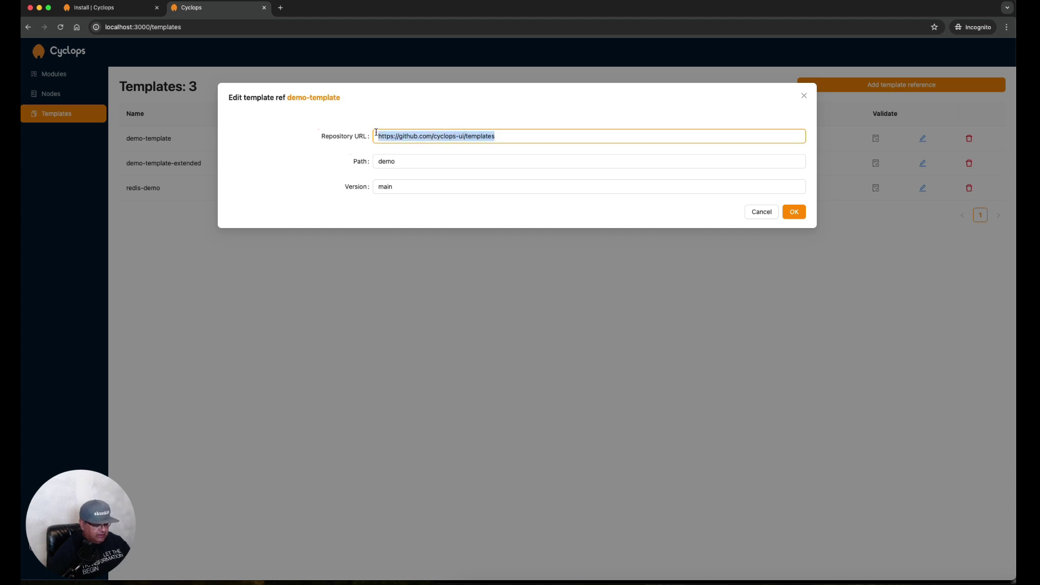
left_click(281, 8)
key("cmd+v")
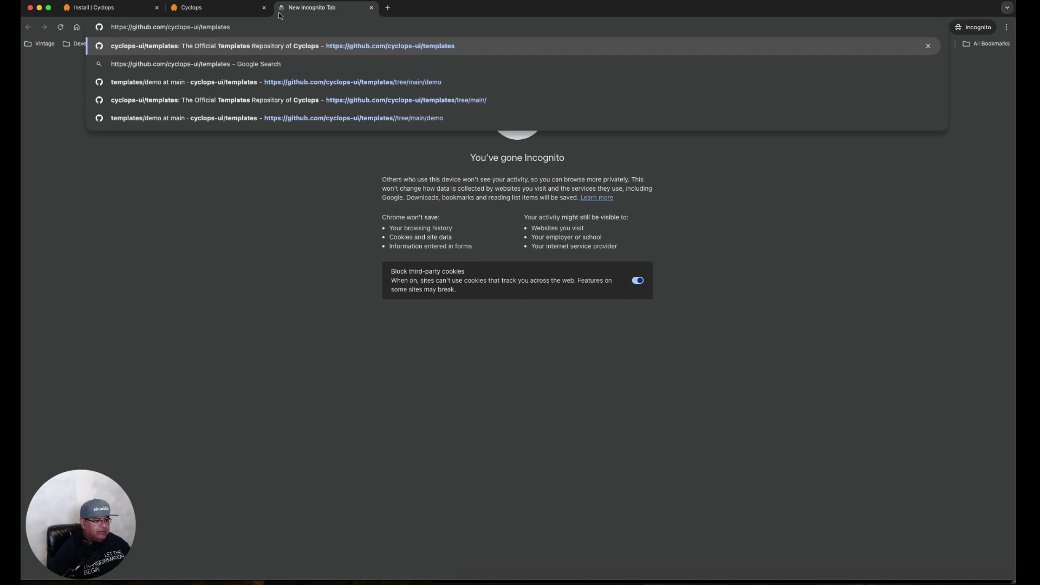
key("Return")
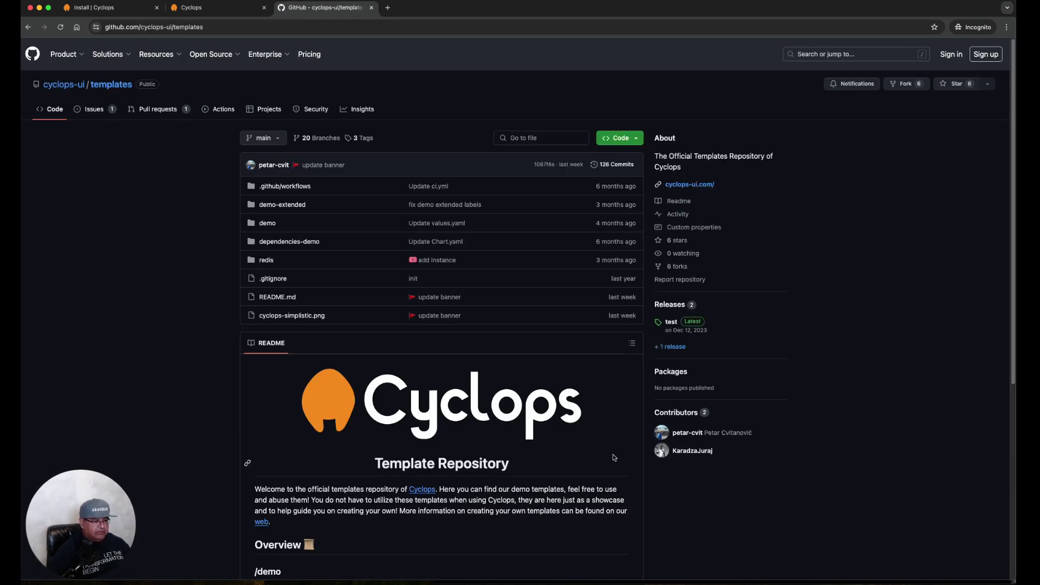
scroll(613, 458, "down", 5)
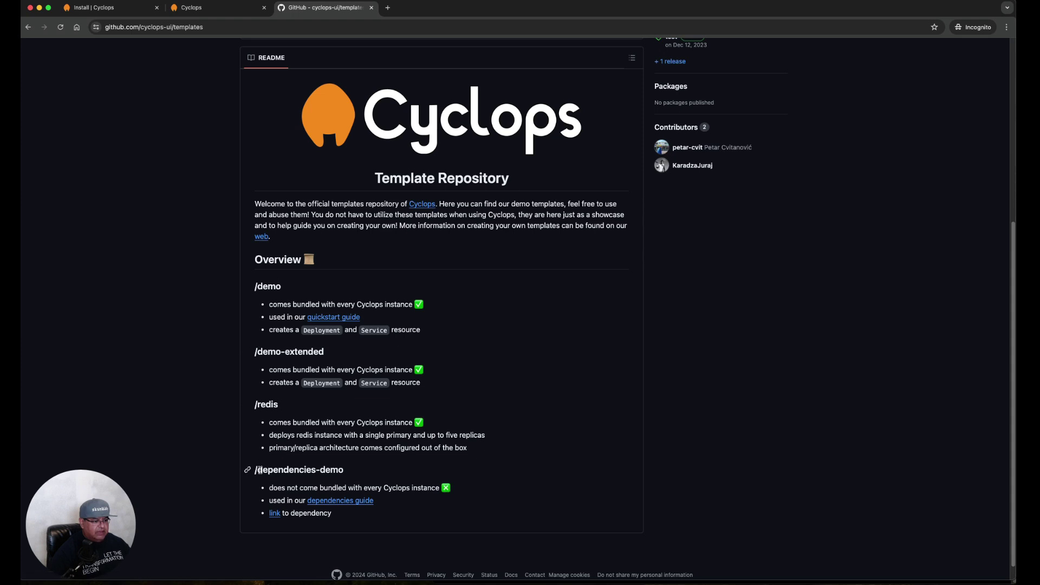
scroll(534, 447, "up", 4)
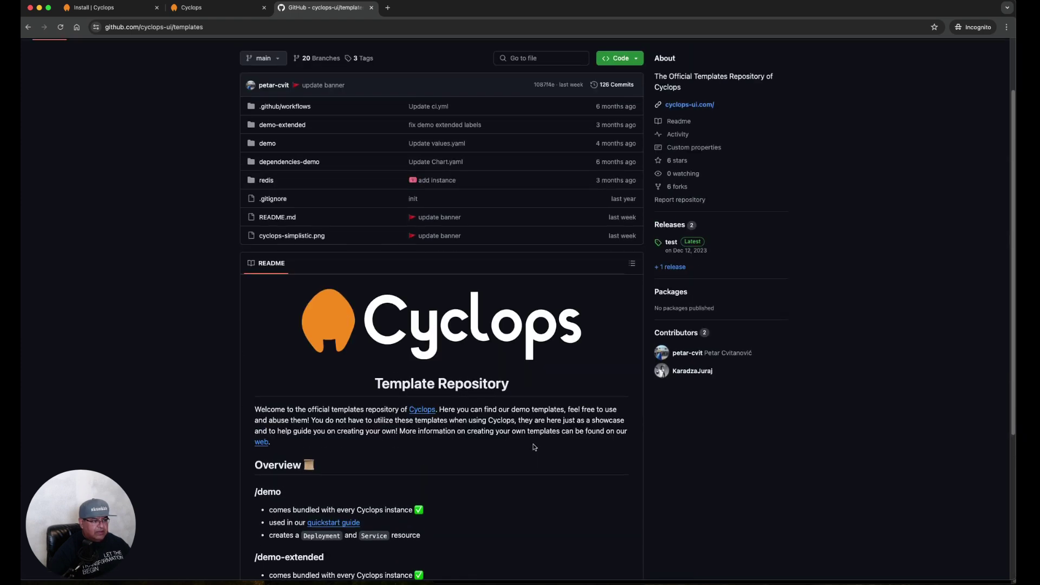
scroll(535, 447, "up", 2)
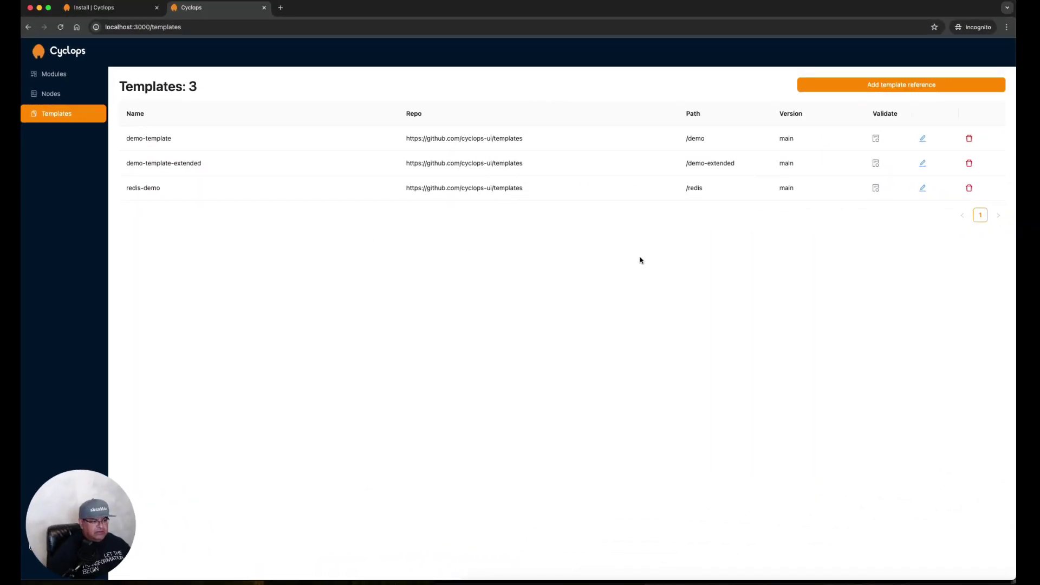
Validate the demo-template, demo-template-extended and redis-demo template references
left_click(876, 141)
left_click(876, 164)
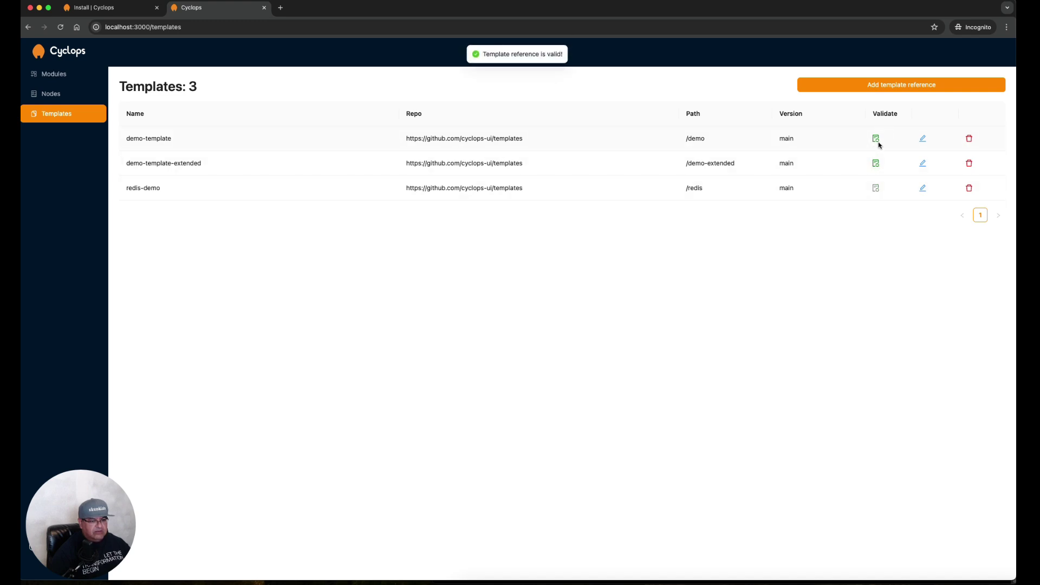
left_click(877, 190)
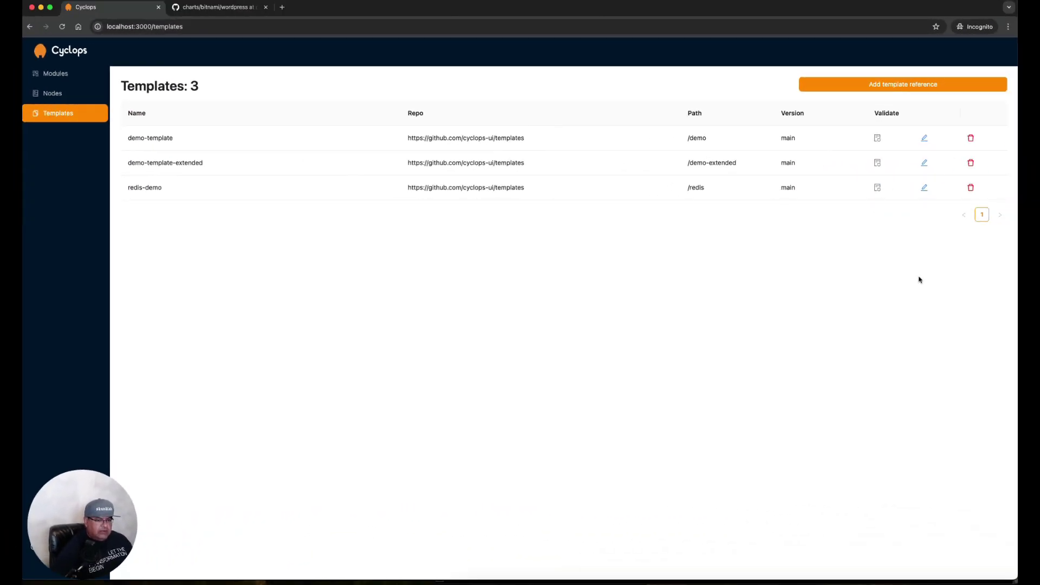
Add a new template reference named 'wordpress' with the Bitnami charts repository URL
left_click(877, 87)
left_click(510, 120)
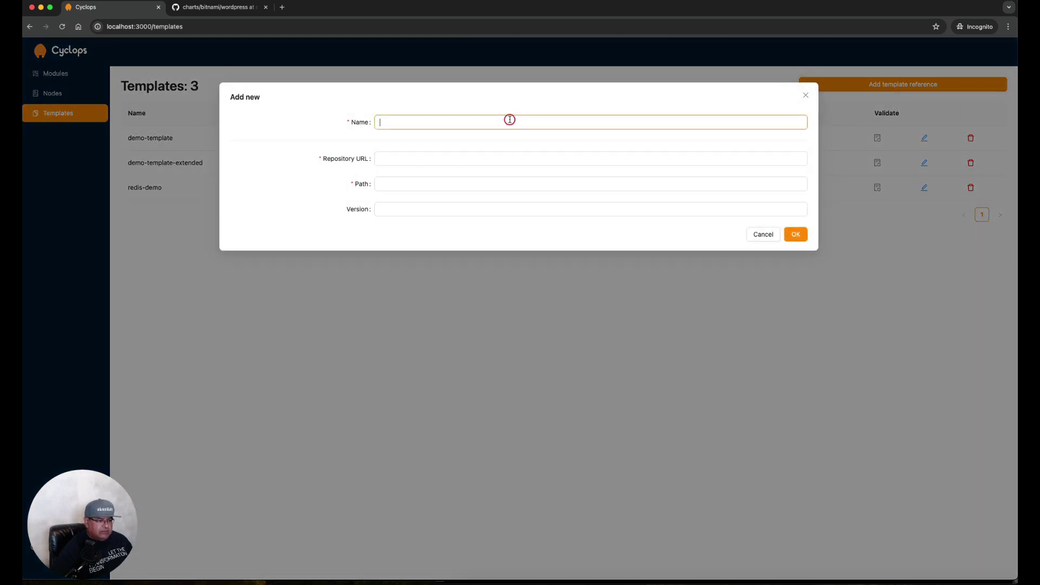
type("wordpress")
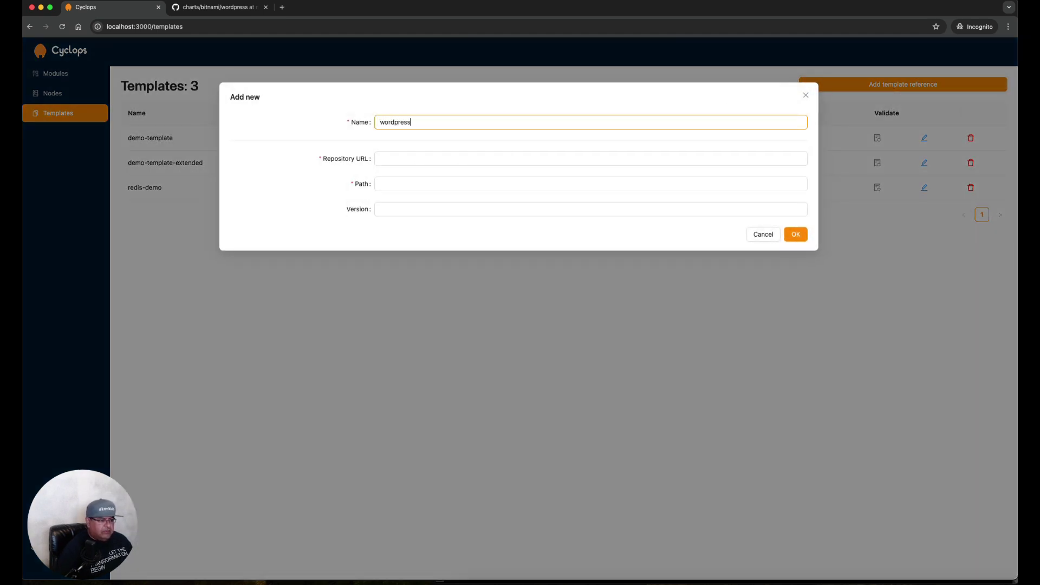
key("Tab")
left_click(380, 158)
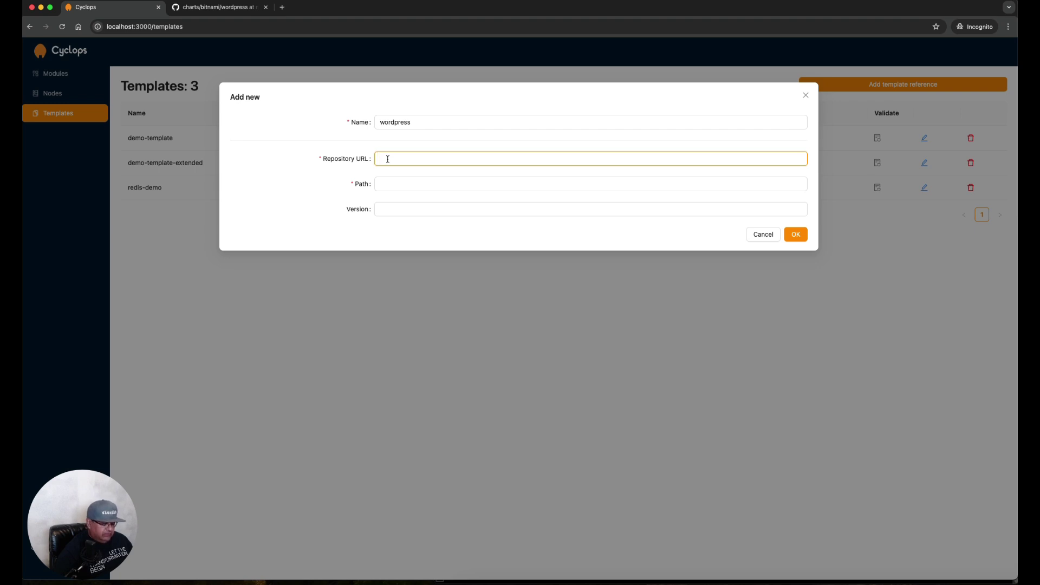
type("https://github.com/bitnami/charts")
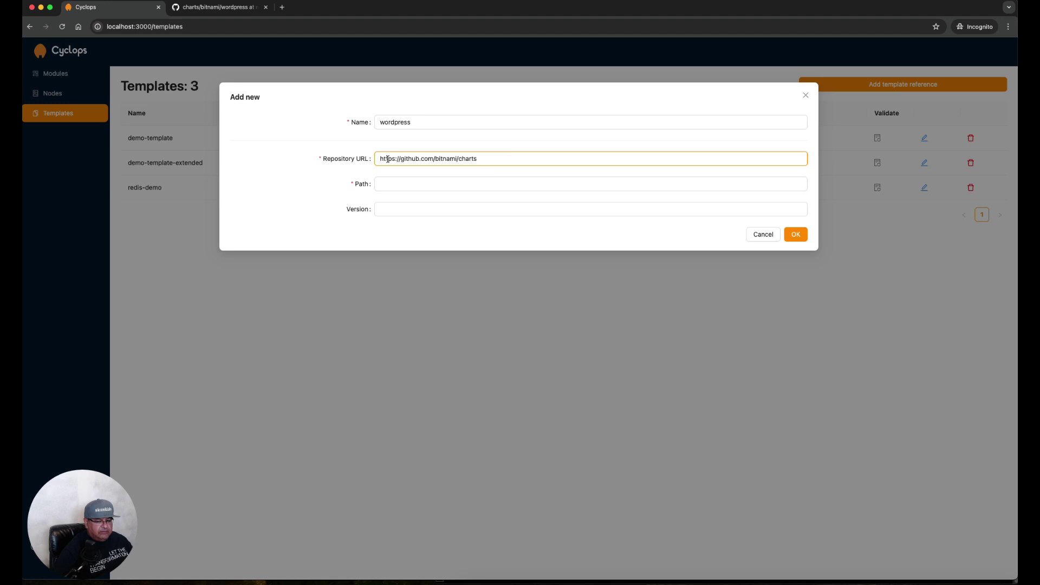
Set path bitnami/wordpress and version main, confirm the chart on GitHub, and save
left_click(472, 184)
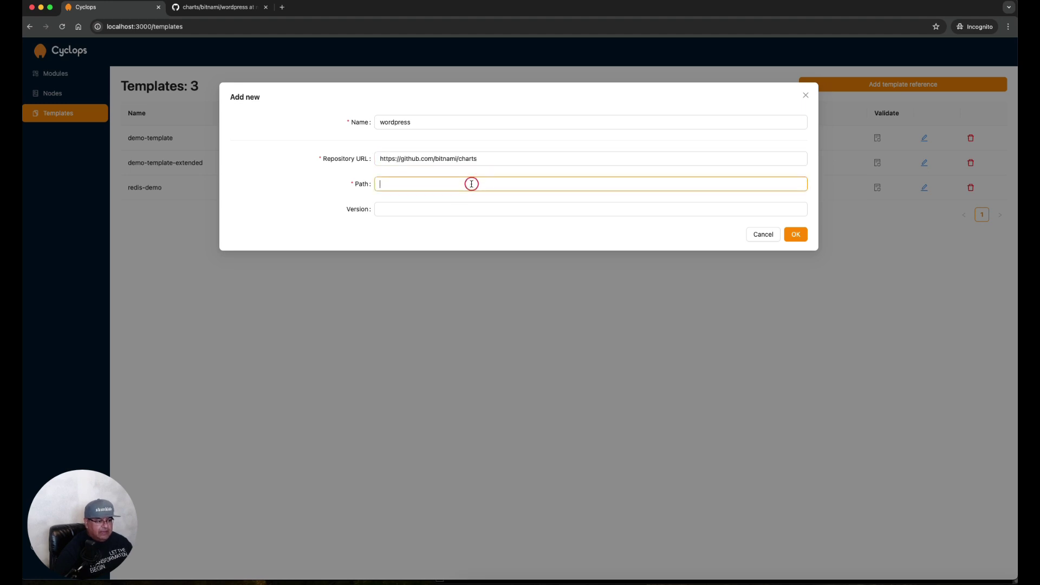
type("bit")
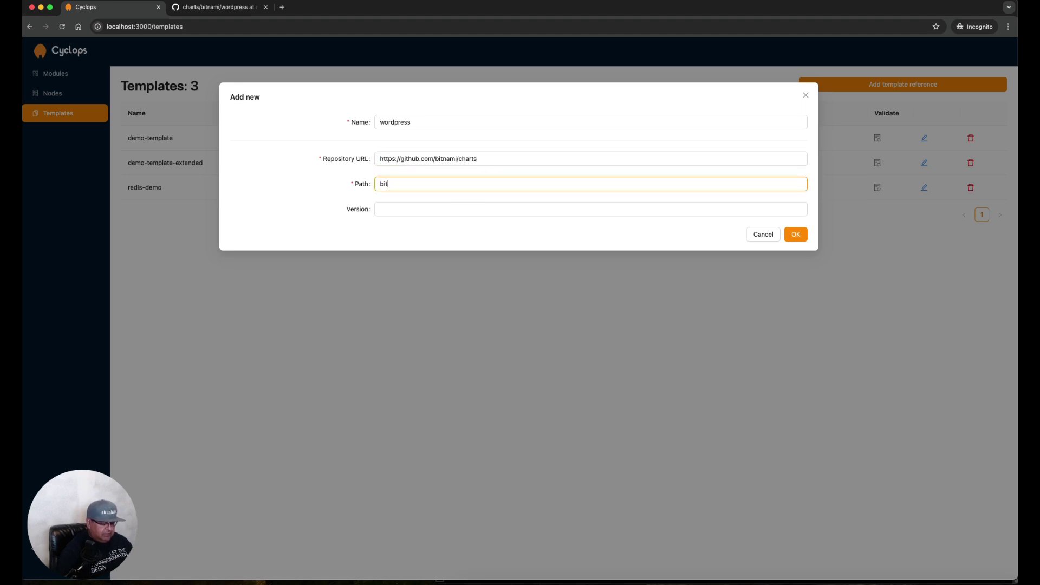
type("nami/wordpress")
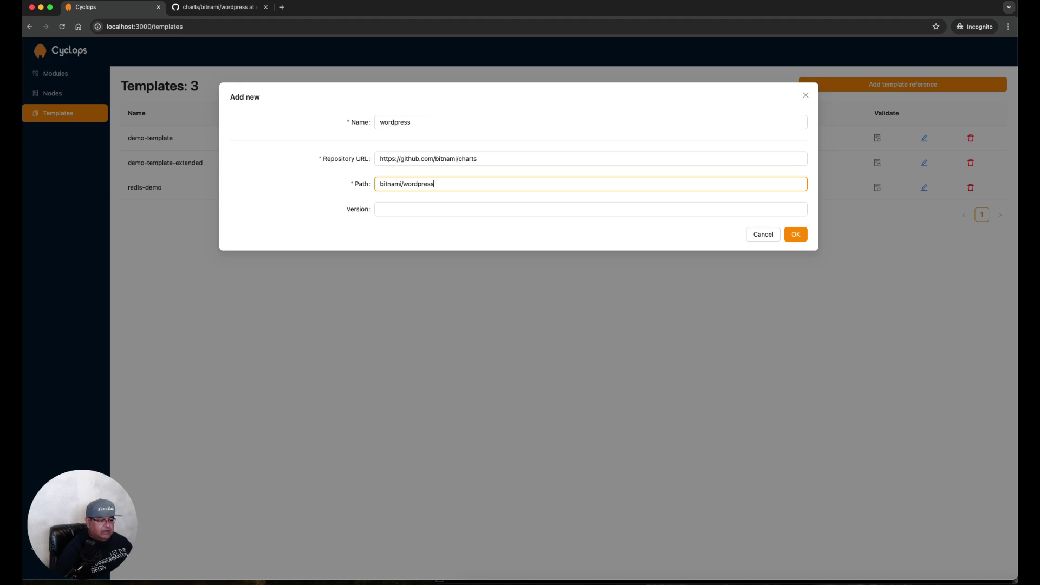
left_click(496, 208)
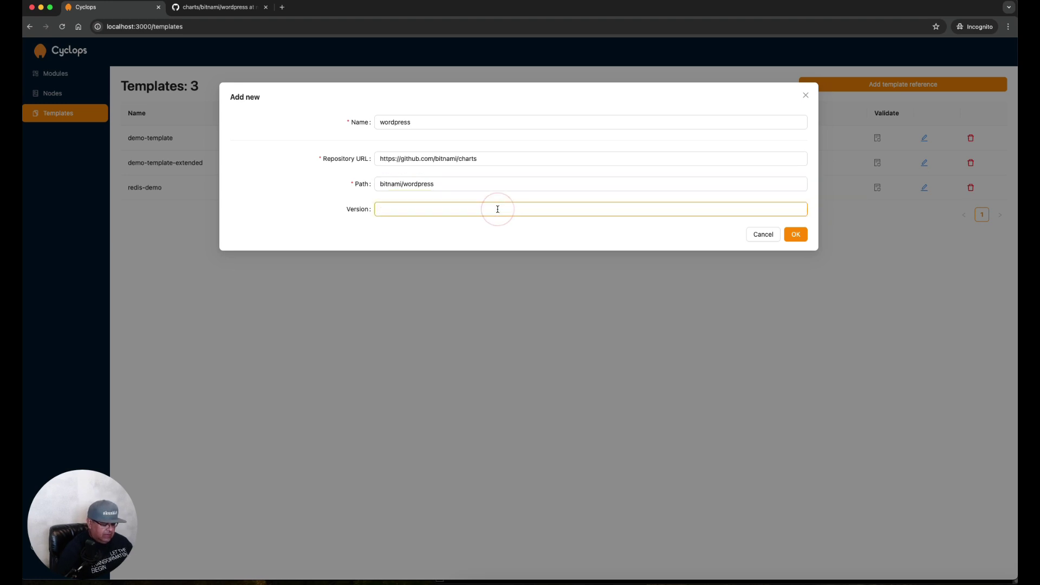
type("main")
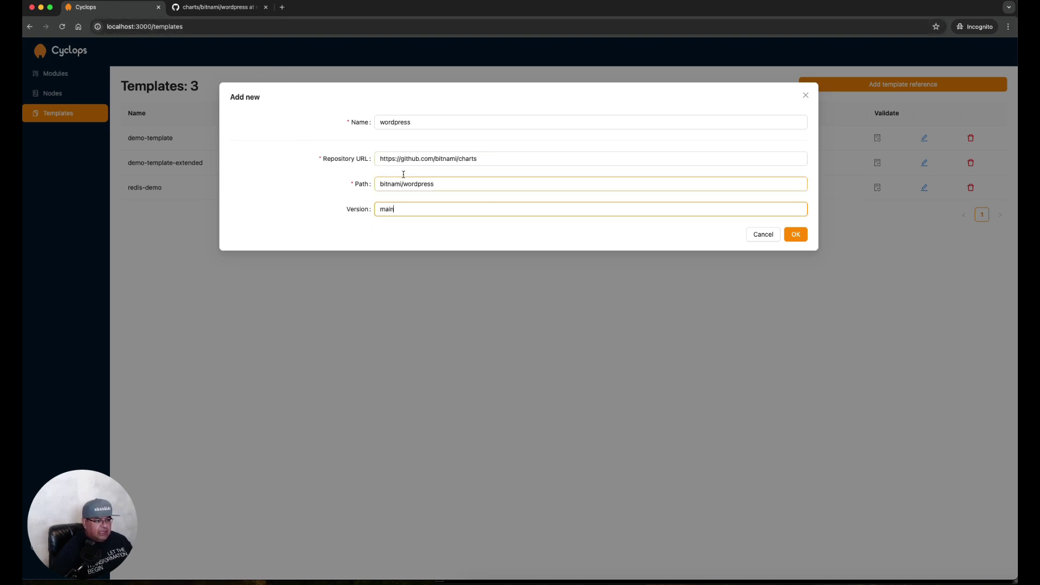
left_click(228, 7)
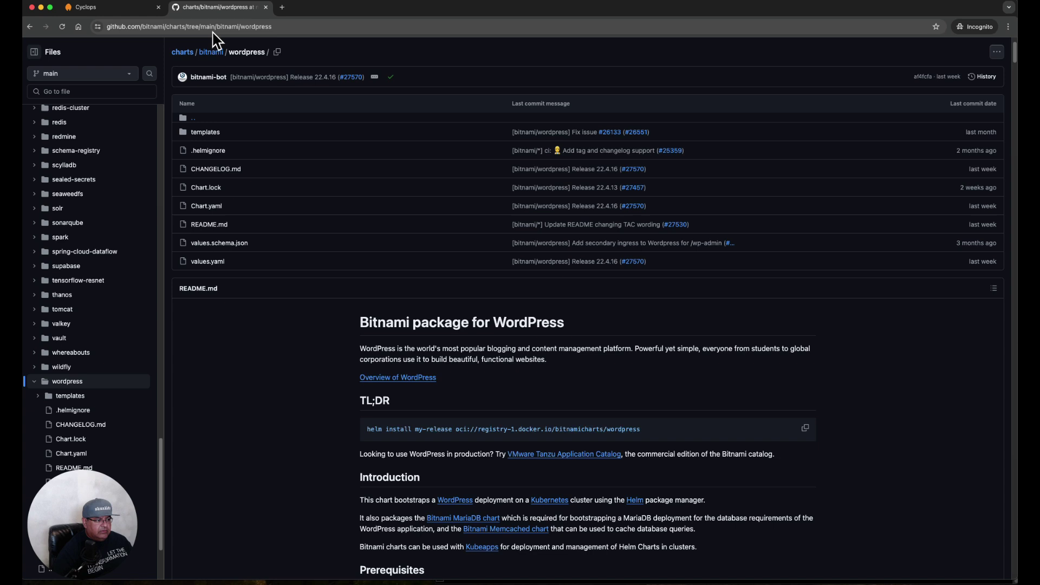
left_click(121, 9)
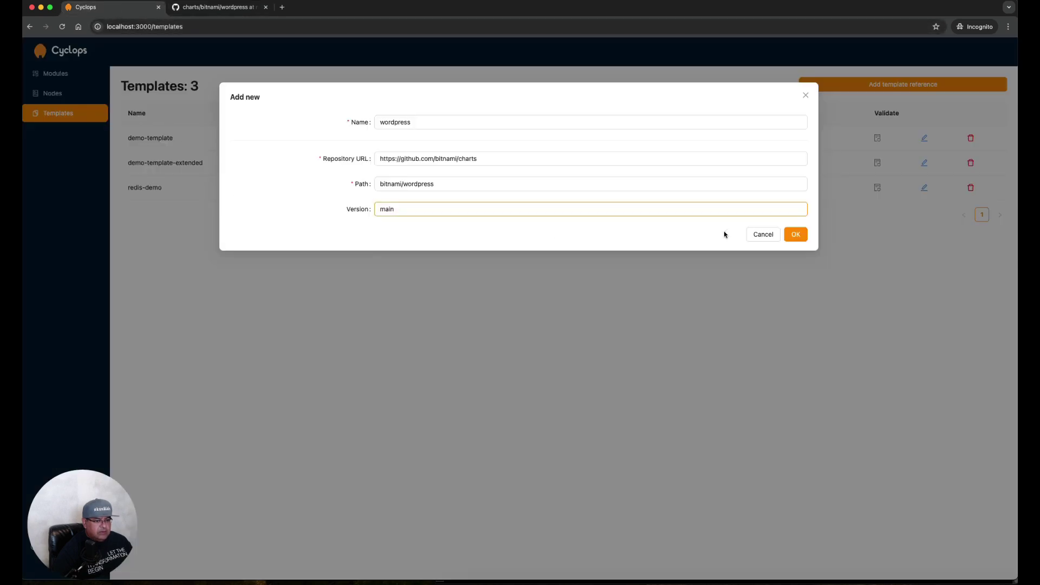
left_click(796, 235)
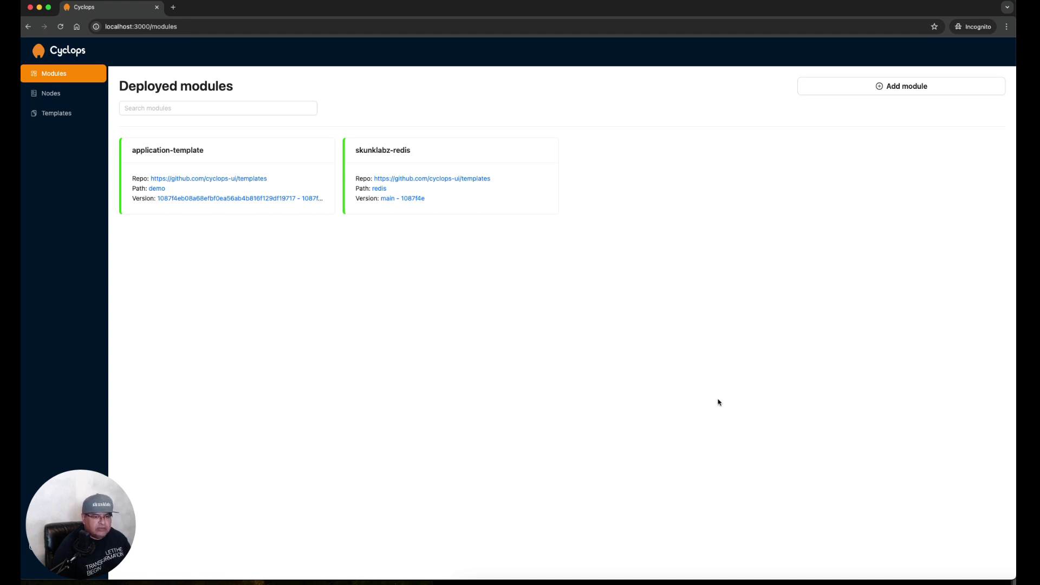
Start a new module from the wordpress template and name it skwp1
left_click(875, 92)
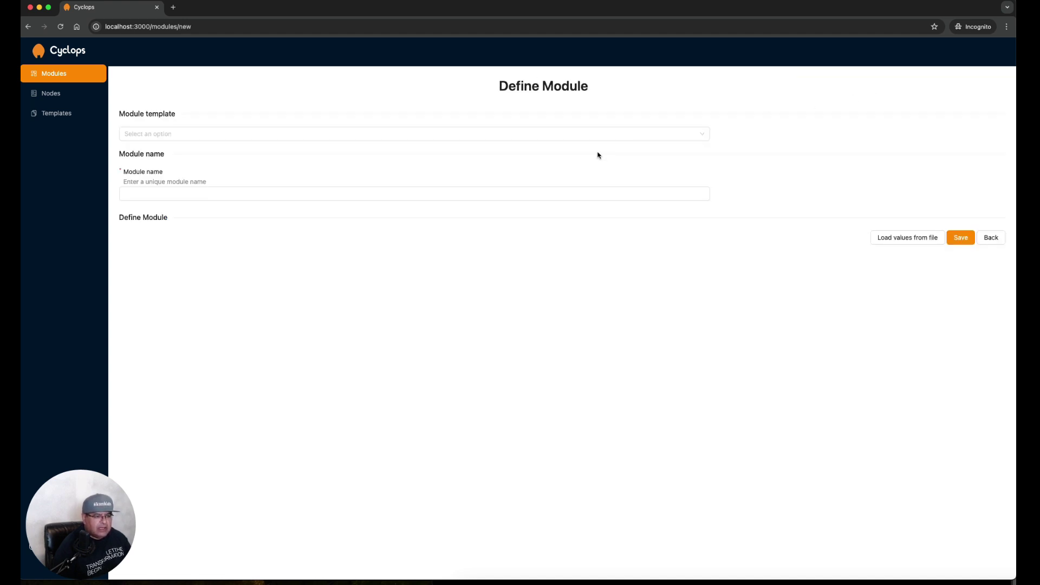
left_click(180, 136)
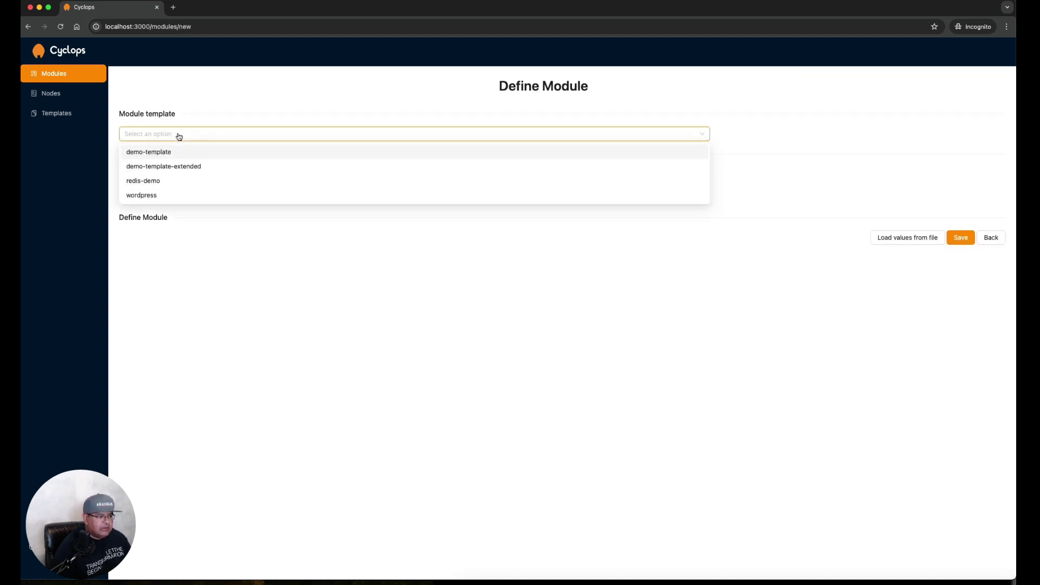
left_click(151, 199)
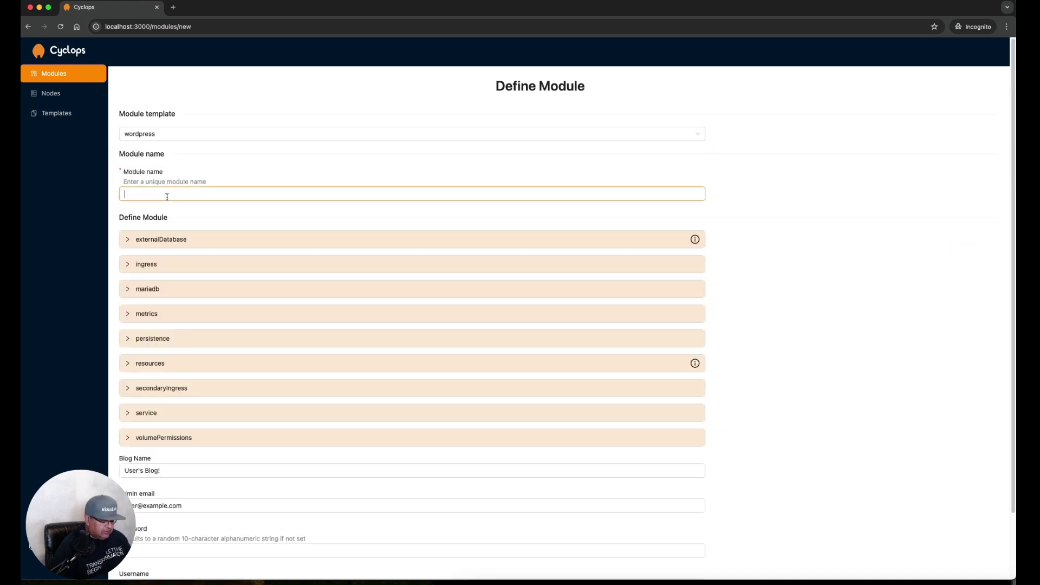
type("skwp1")
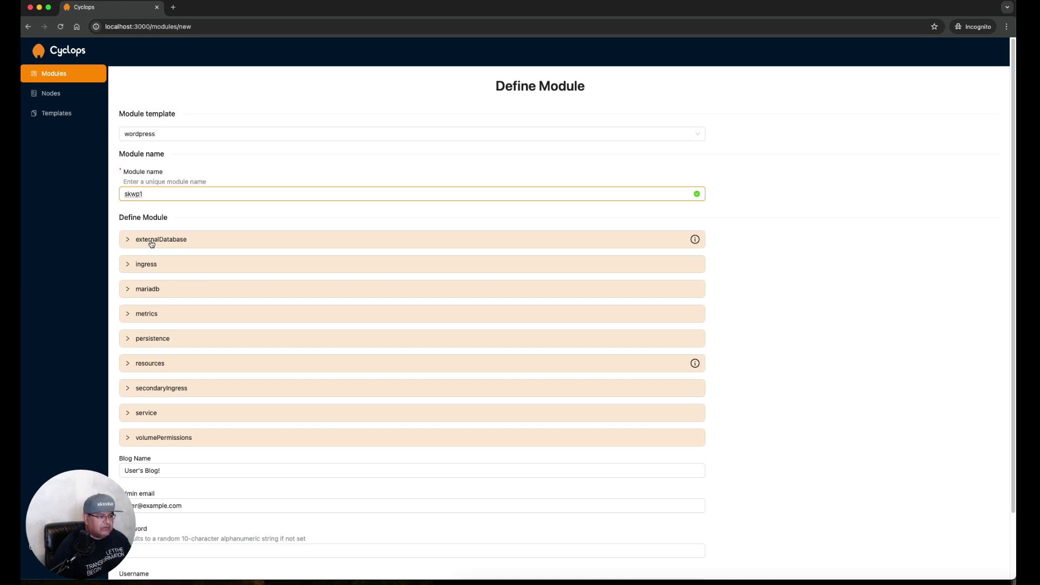
Enable the custom ingress hostname and TLS secret for the skwp1 module
left_click(151, 244)
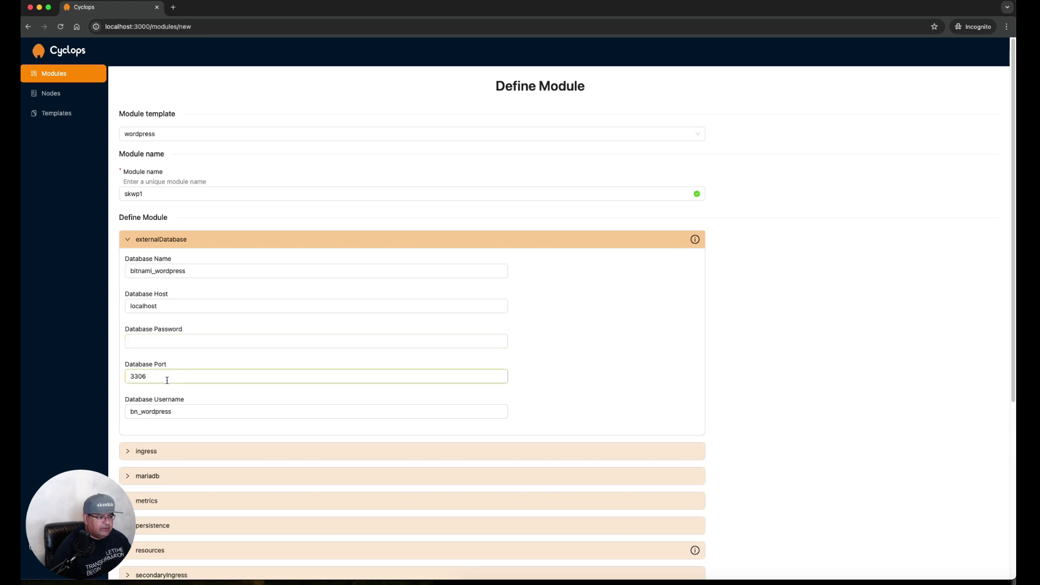
left_click(135, 245)
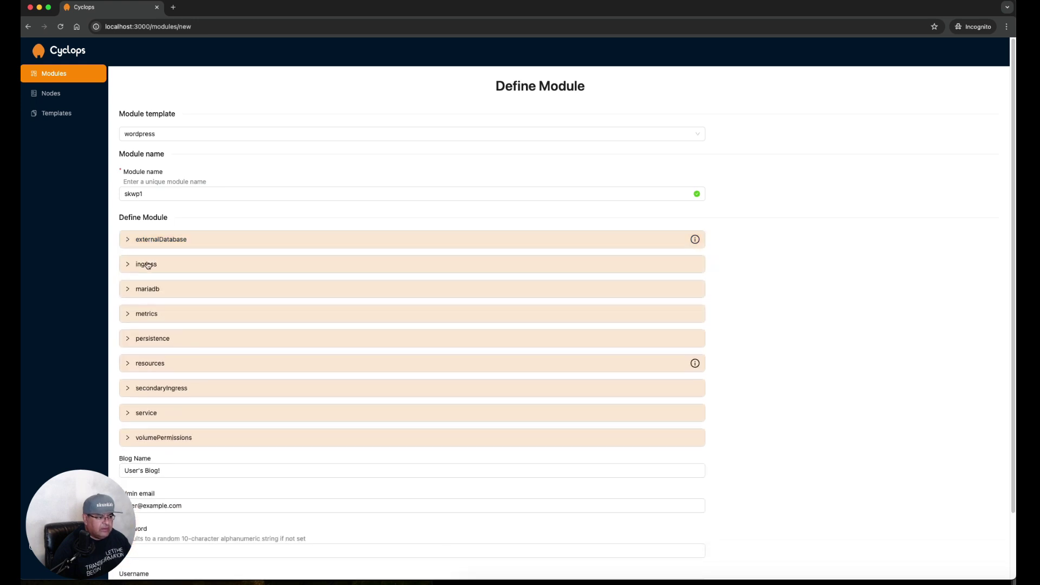
left_click(147, 265)
left_click(135, 306)
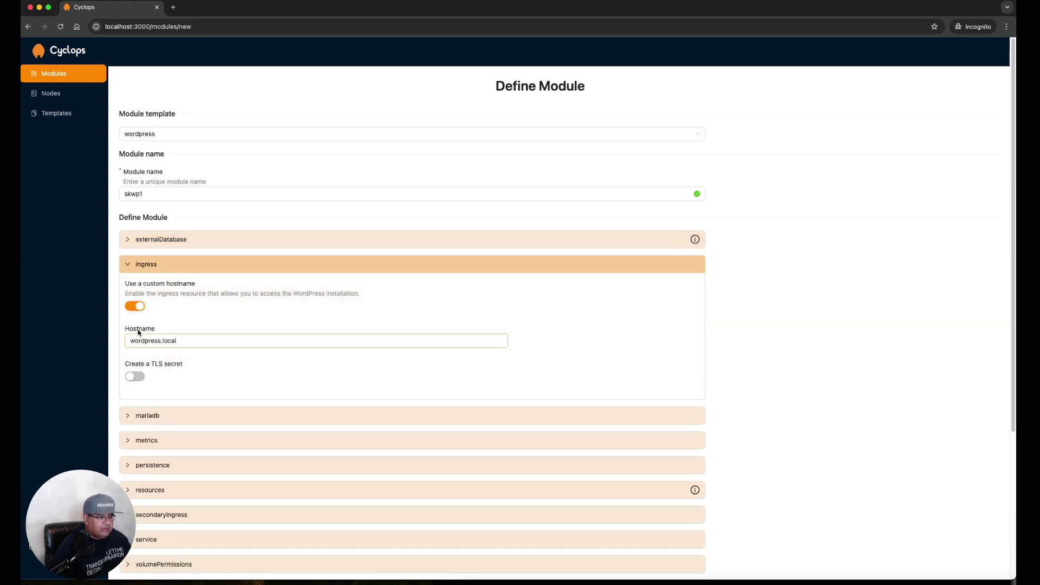
left_click(138, 376)
left_click(138, 268)
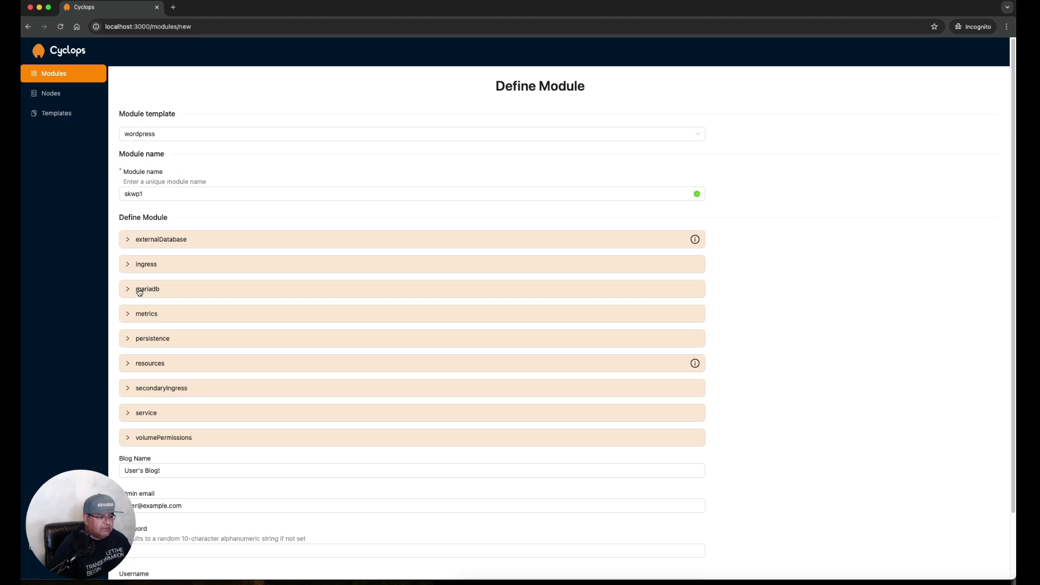
Deploy a new in-cluster MariaDB database and review its primary persistence size
left_click(139, 291)
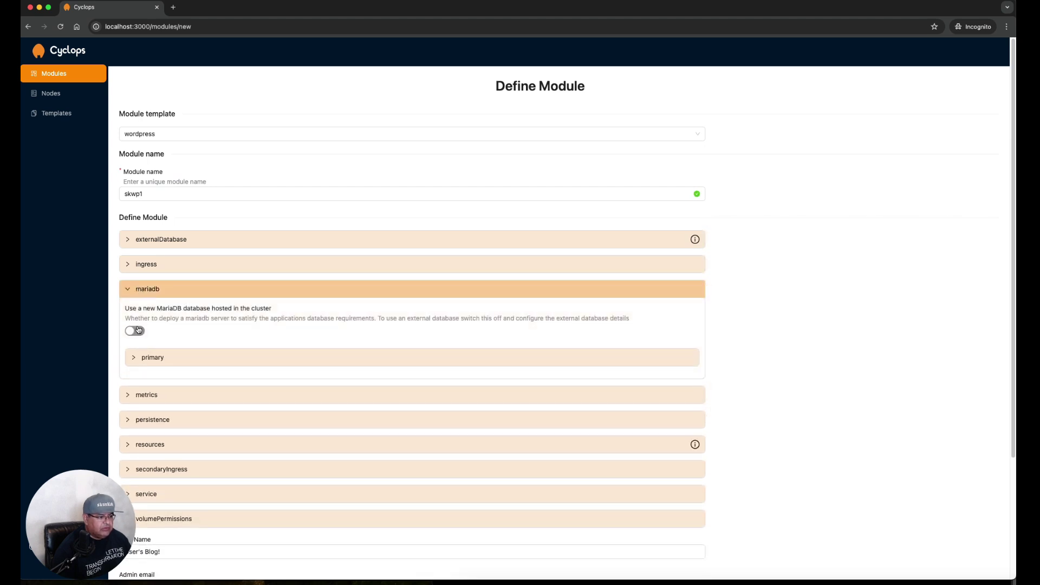
left_click(137, 330)
left_click(153, 362)
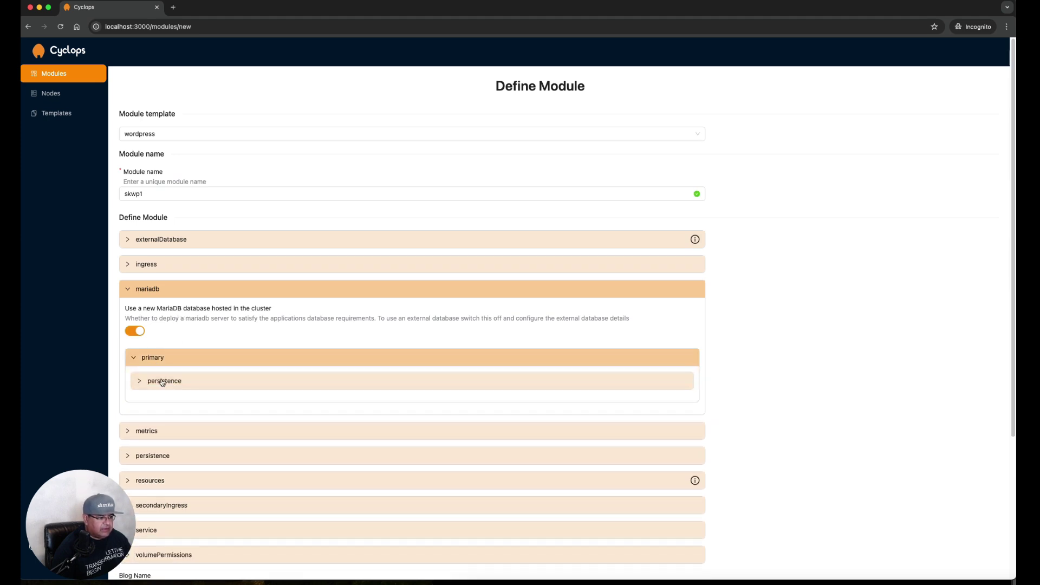
left_click(160, 381)
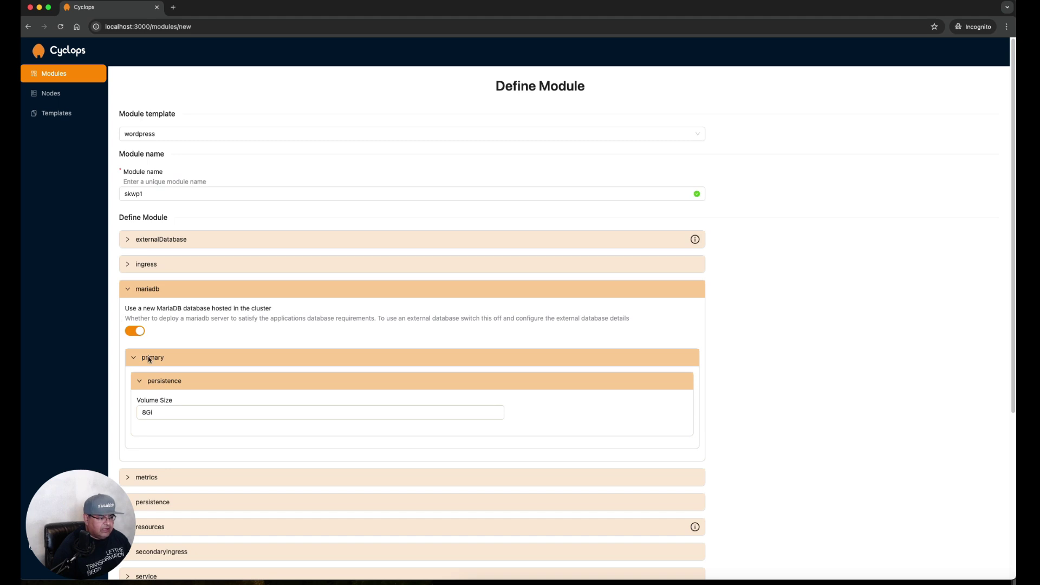
left_click(126, 291)
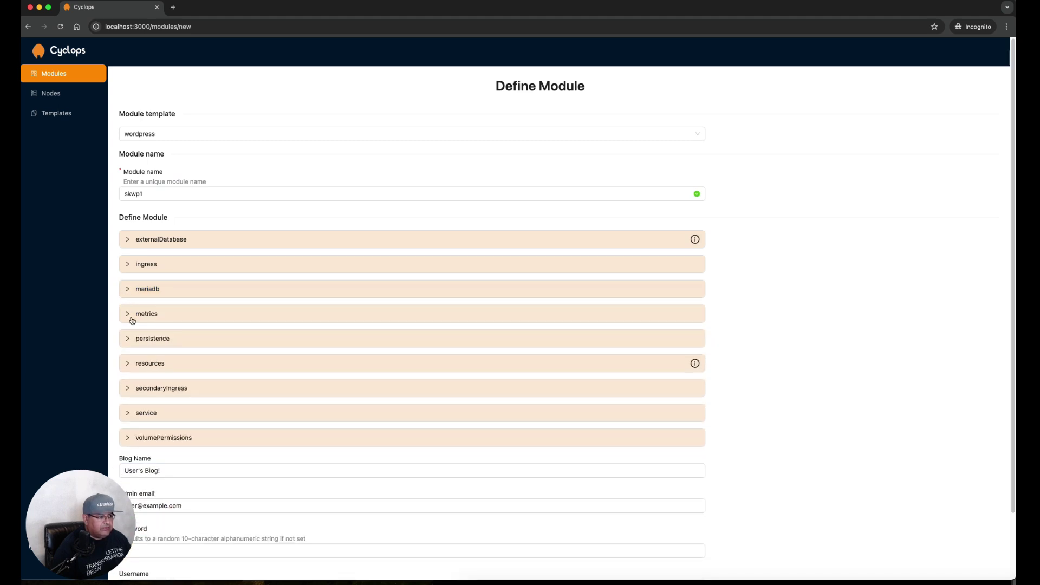
Enable Prometheus metrics and check the 10Gi persistent volume size
left_click(129, 316)
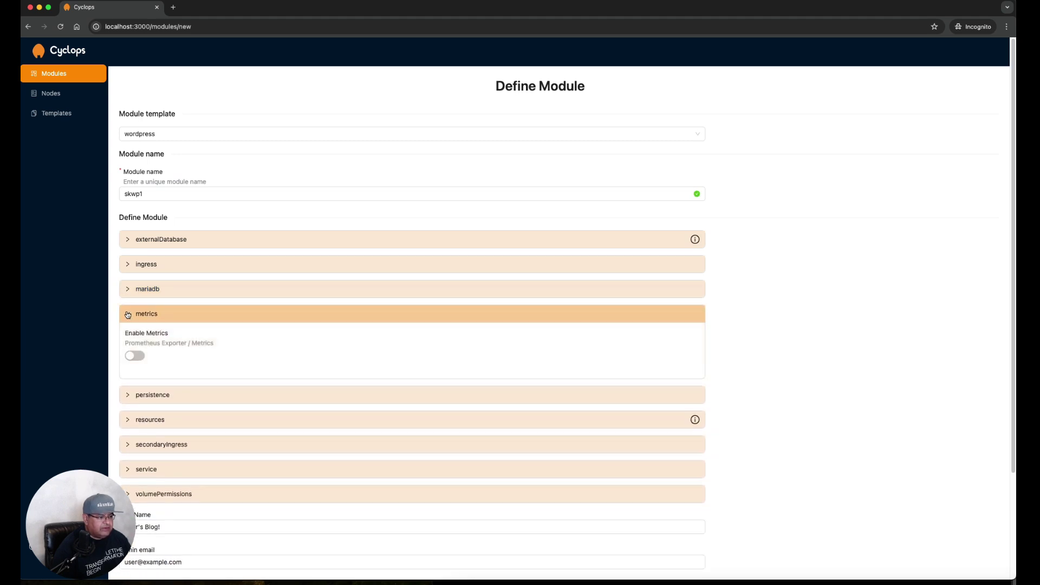
left_click(135, 356)
left_click(126, 315)
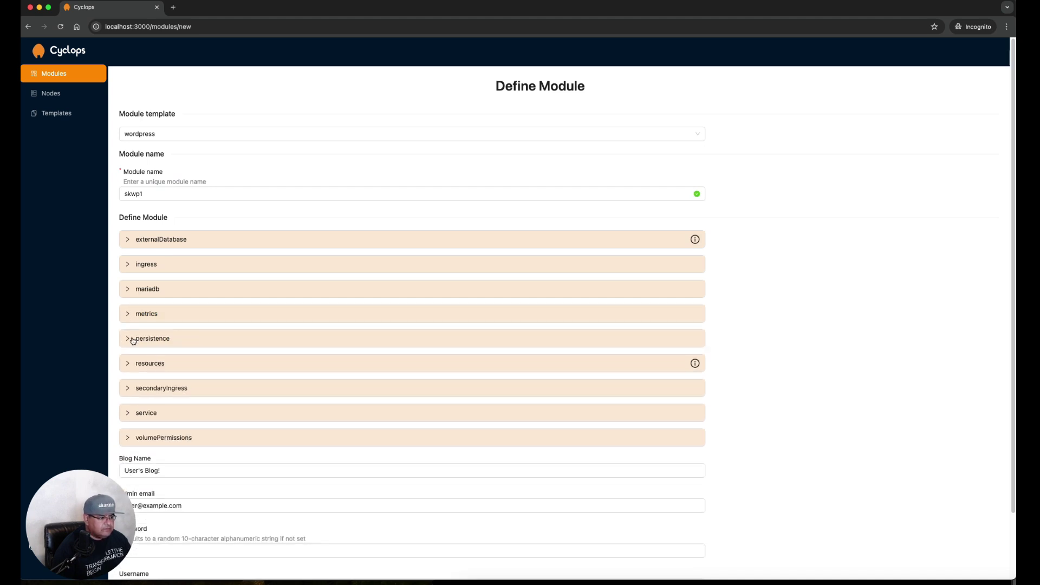
left_click(132, 340)
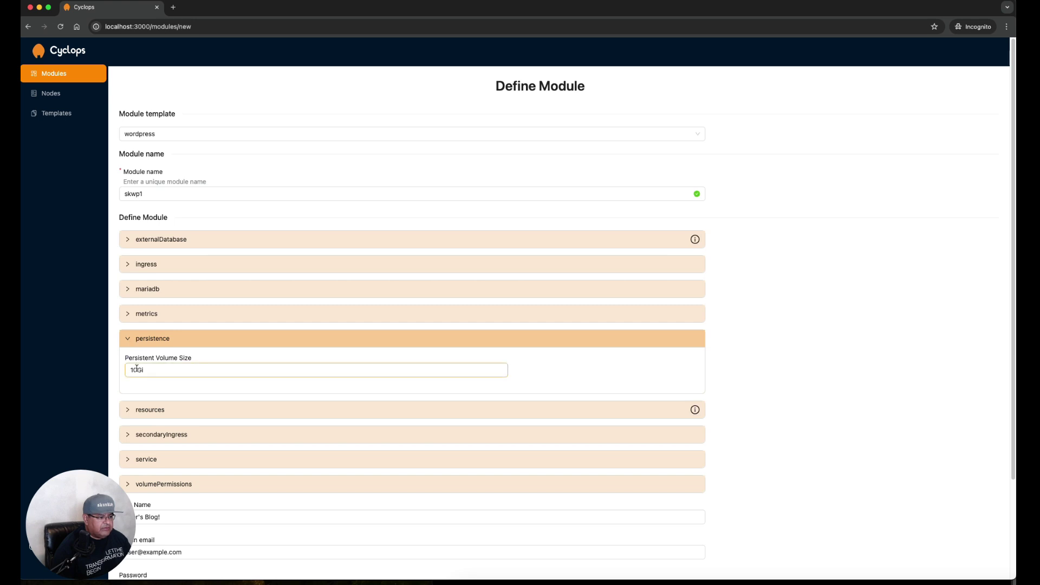
Set resources requests to CPU 4 and Memory 2048 for skwp1
left_click(139, 343)
left_click(142, 364)
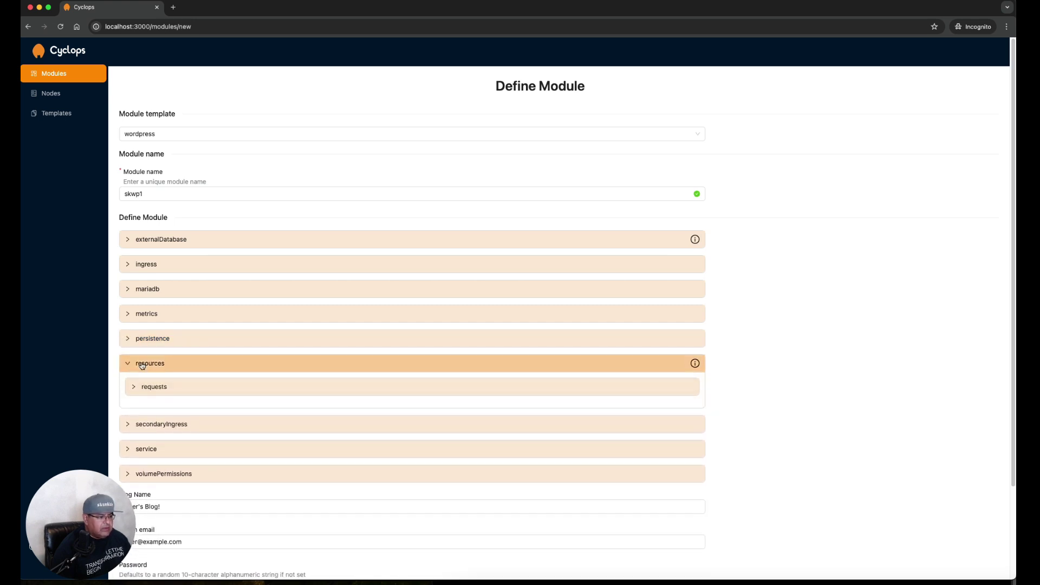
left_click(143, 386)
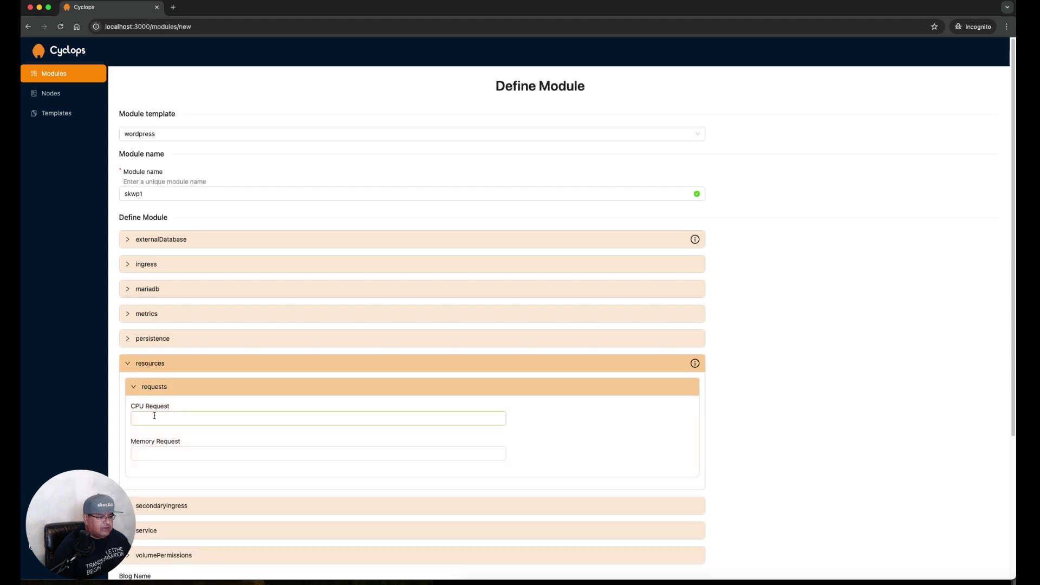
type("4")
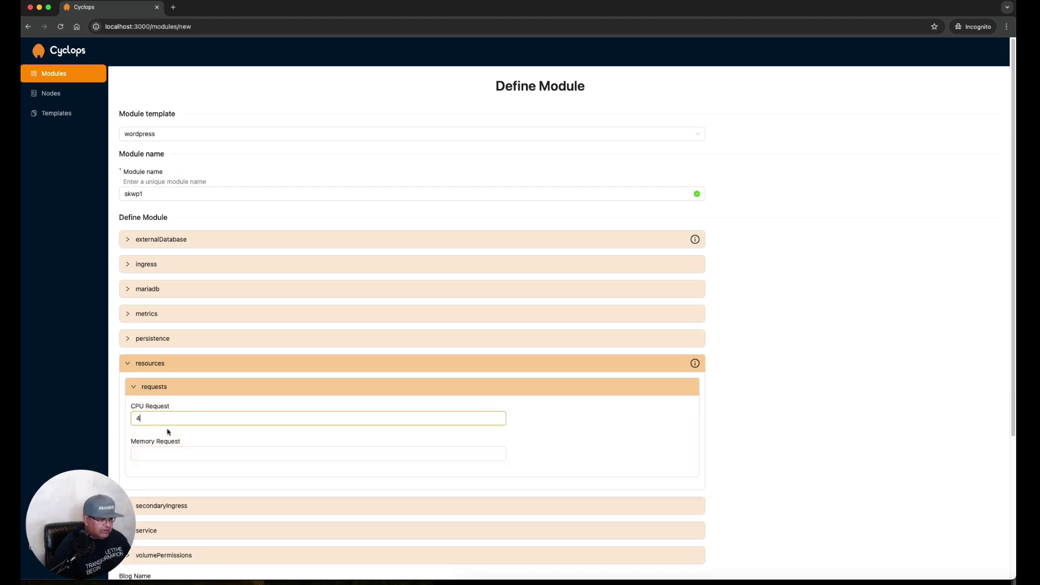
left_click(165, 451)
type("20")
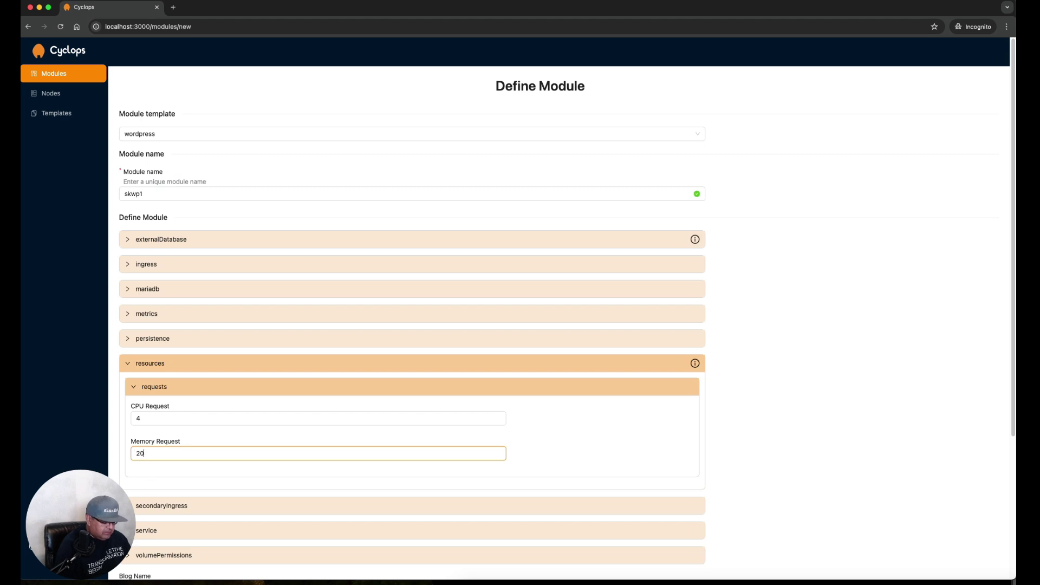
type("48")
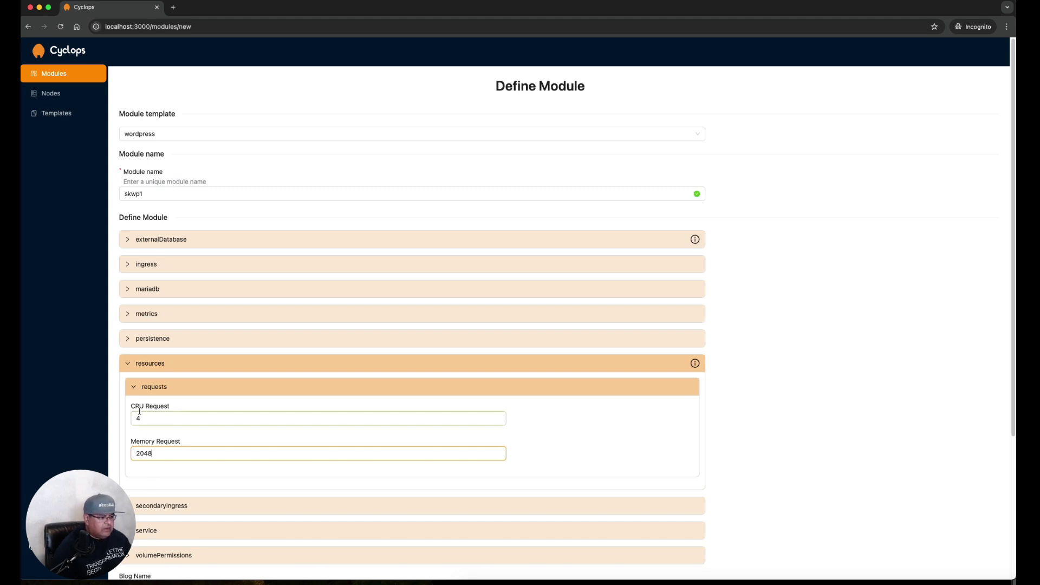
left_click(127, 363)
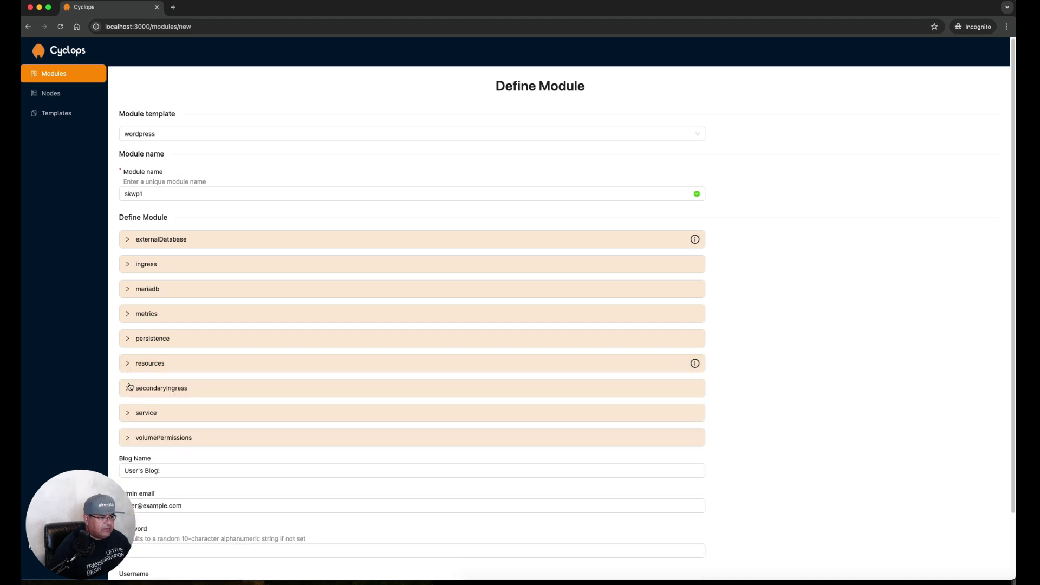
Enable the custom hostname and TLS secret for secondaryIngress
left_click(128, 389)
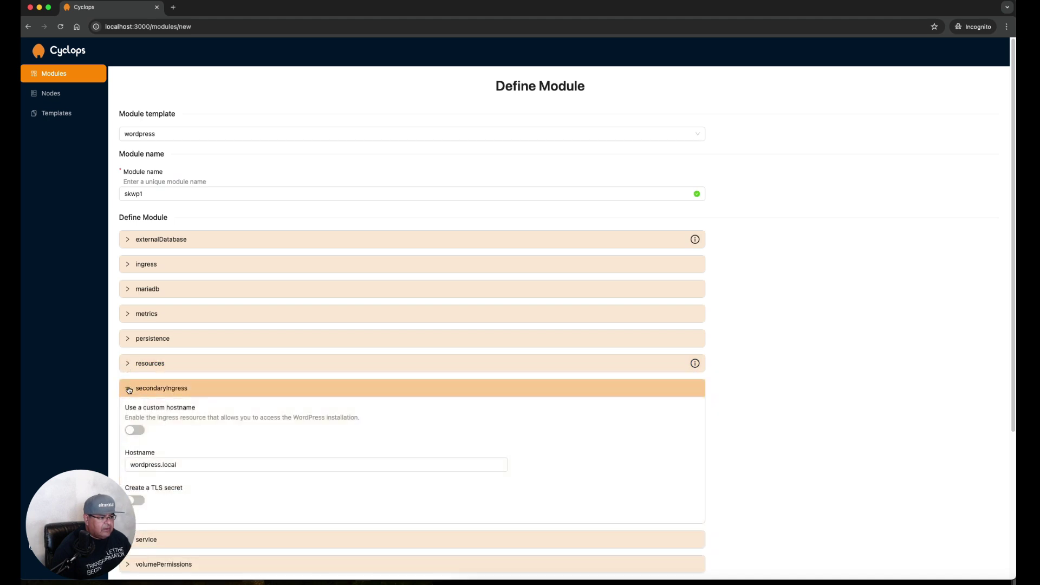
left_click(136, 429)
left_click(138, 501)
left_click(129, 391)
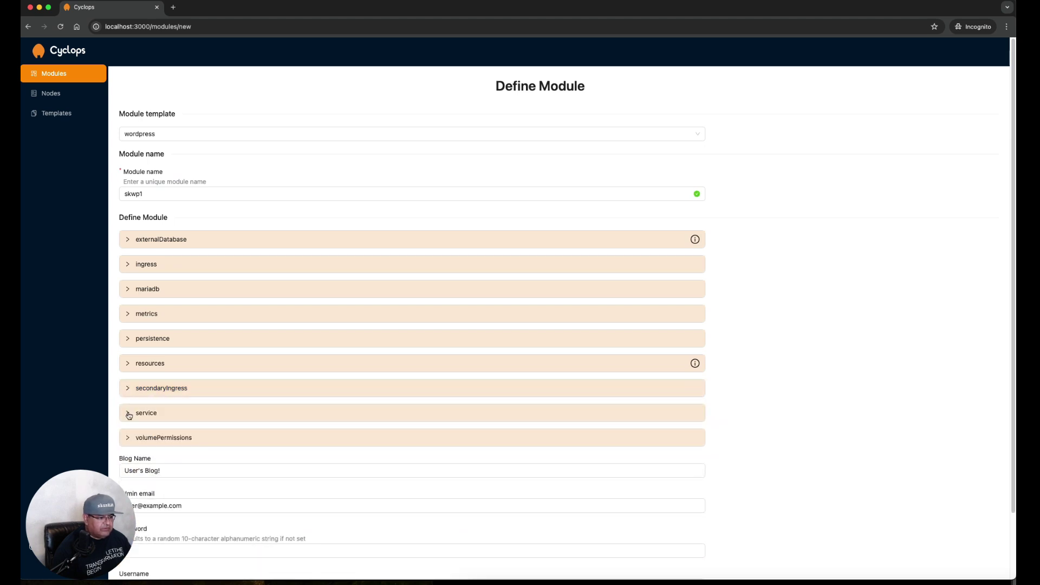
Switch on Enable Init Containers under volumePermissions
left_click(128, 414)
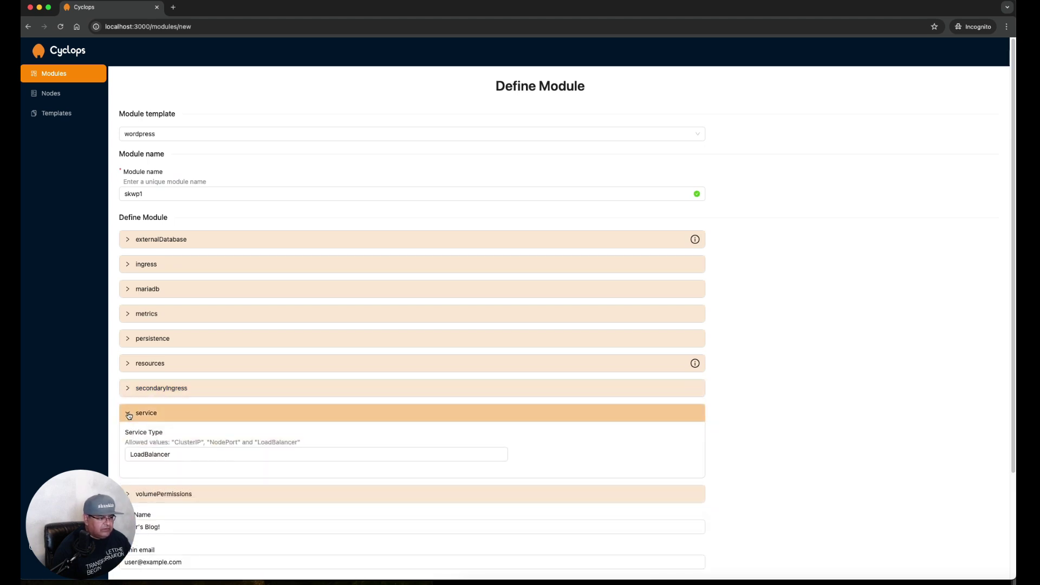
left_click(129, 414)
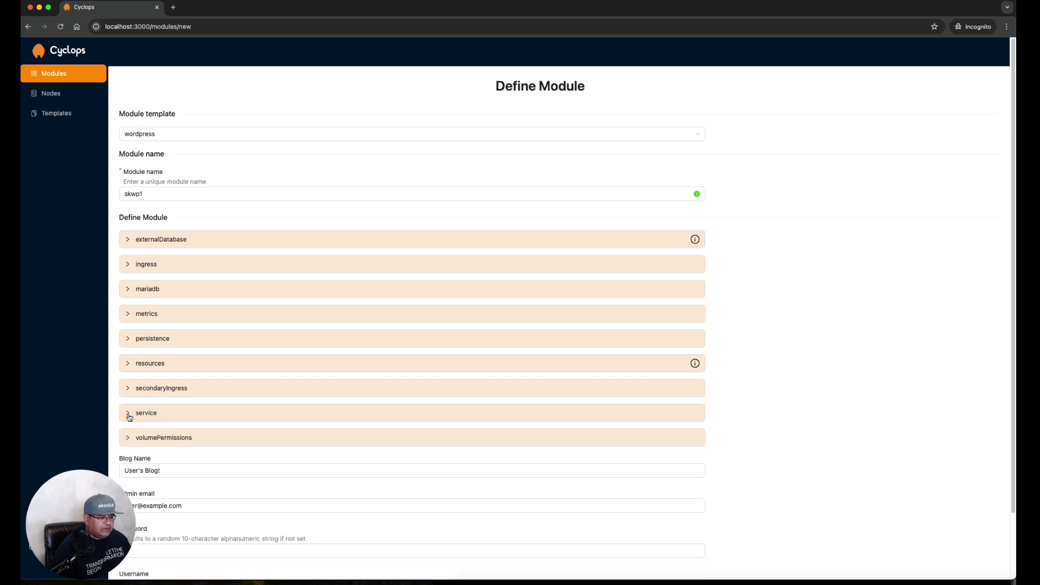
left_click(129, 438)
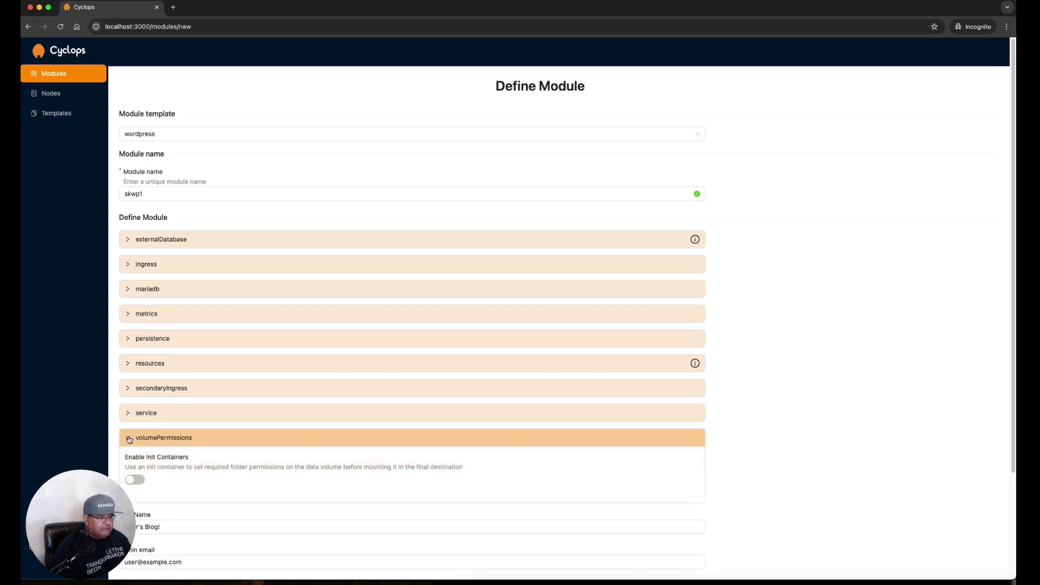
scroll(232, 472, "down", 3)
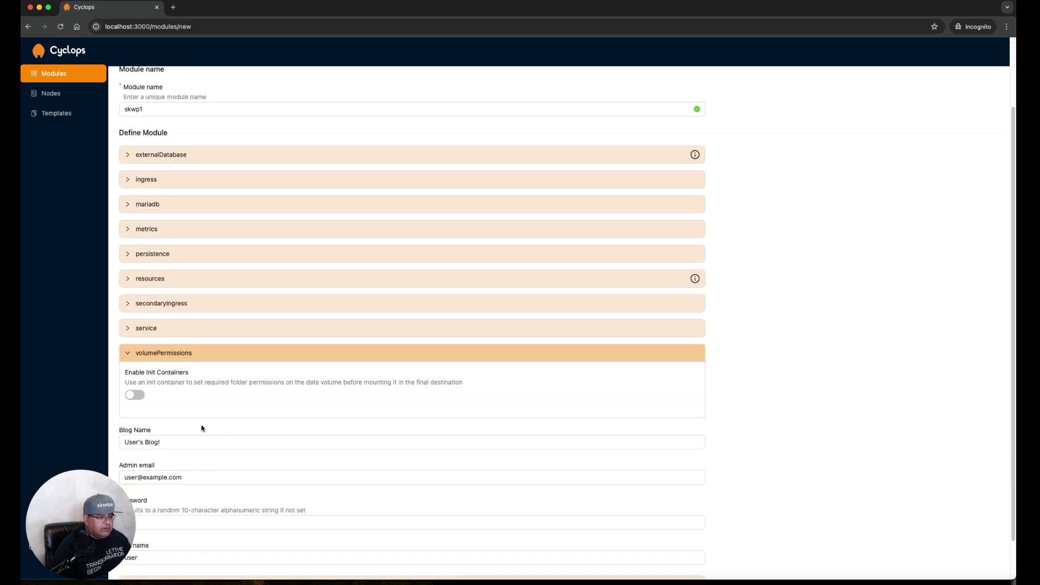
left_click(133, 395)
Replace the blog name with 'SKUNKLABZ!' and move on to the admin Password field
left_click(131, 358)
left_click(141, 387)
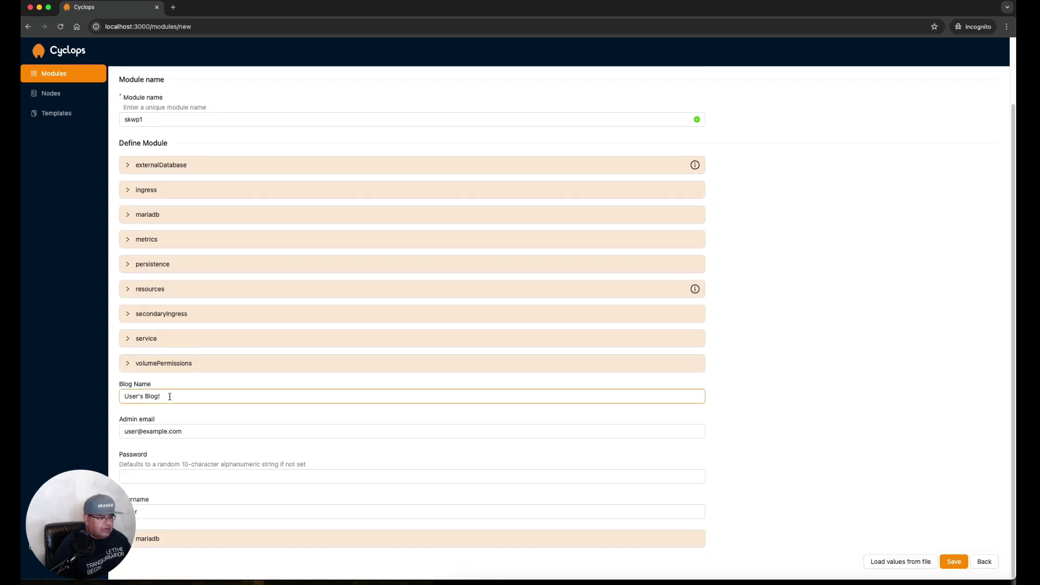
key("super+a")
type("SKU")
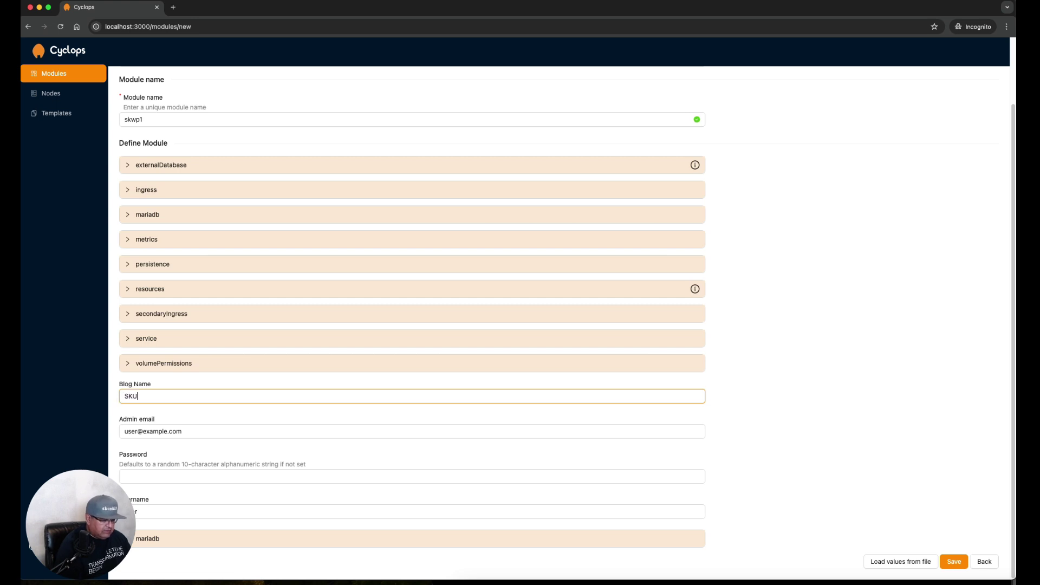
type("NKLABZ!")
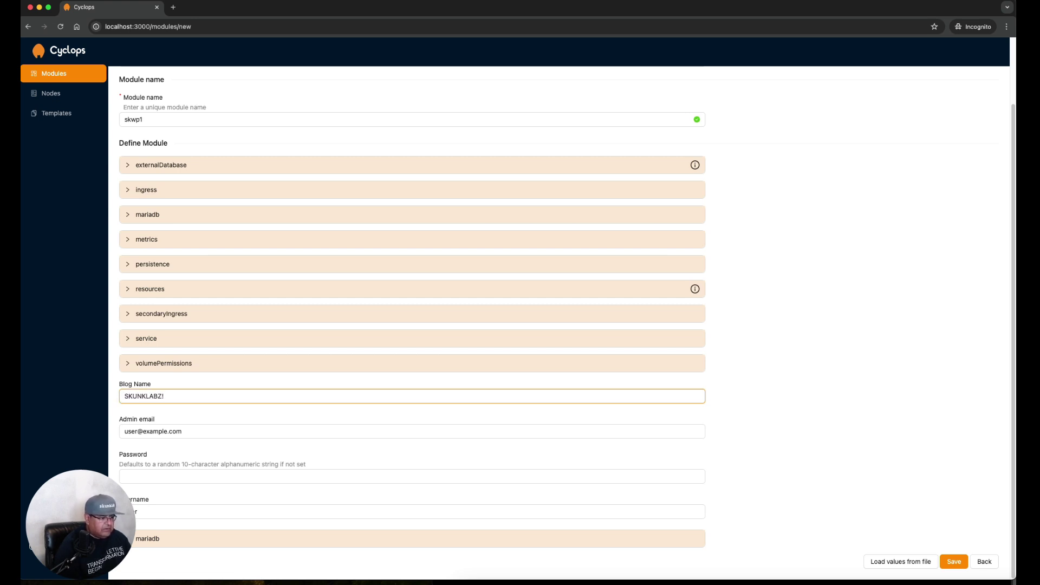
left_click(203, 476)
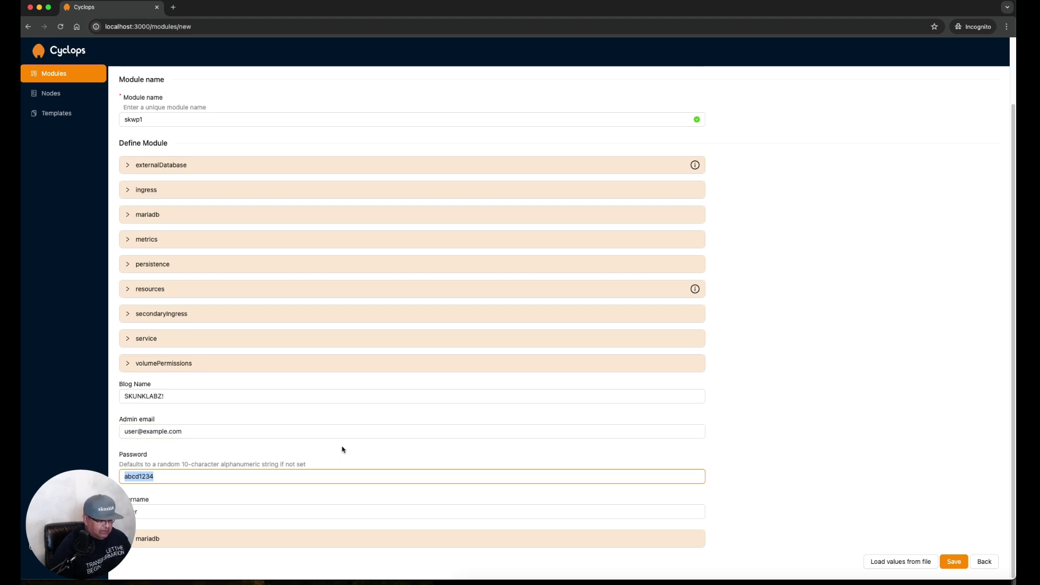
Paste the password into MariaDB auth's custom-user, replication and root password fields
left_click(237, 546)
scroll(308, 499, "down", 3)
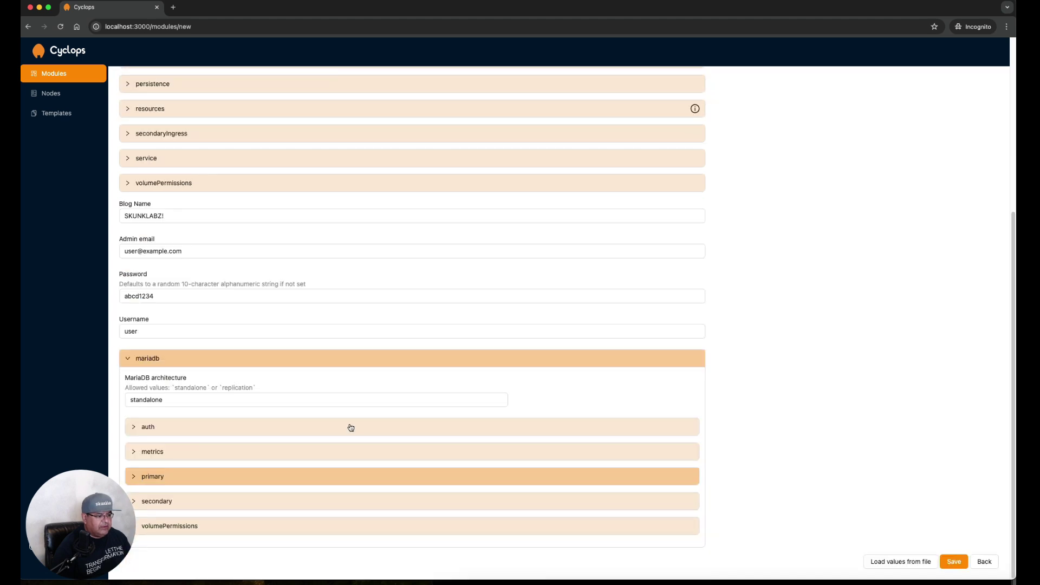
left_click(160, 432)
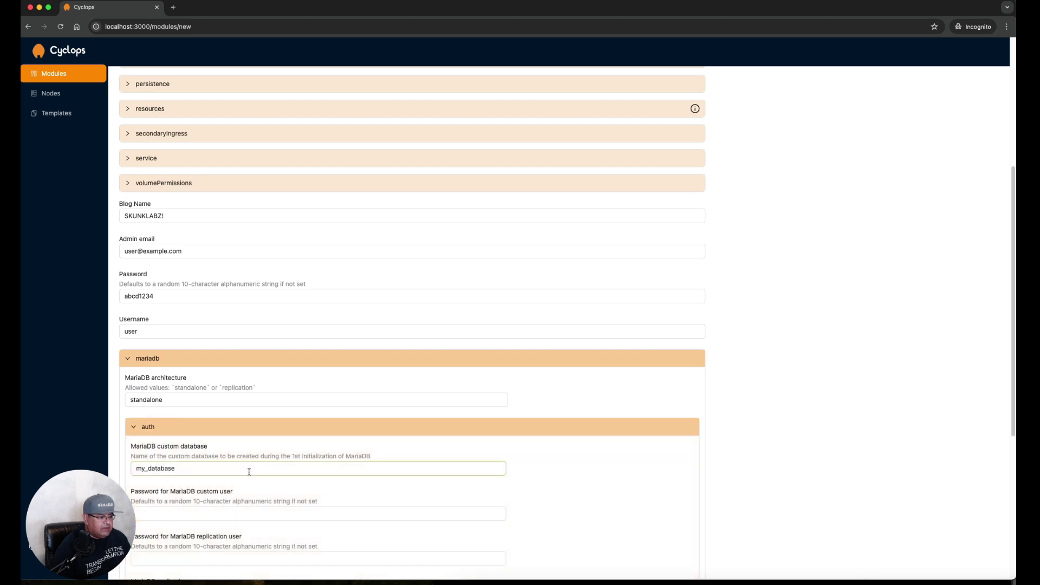
left_click(204, 337)
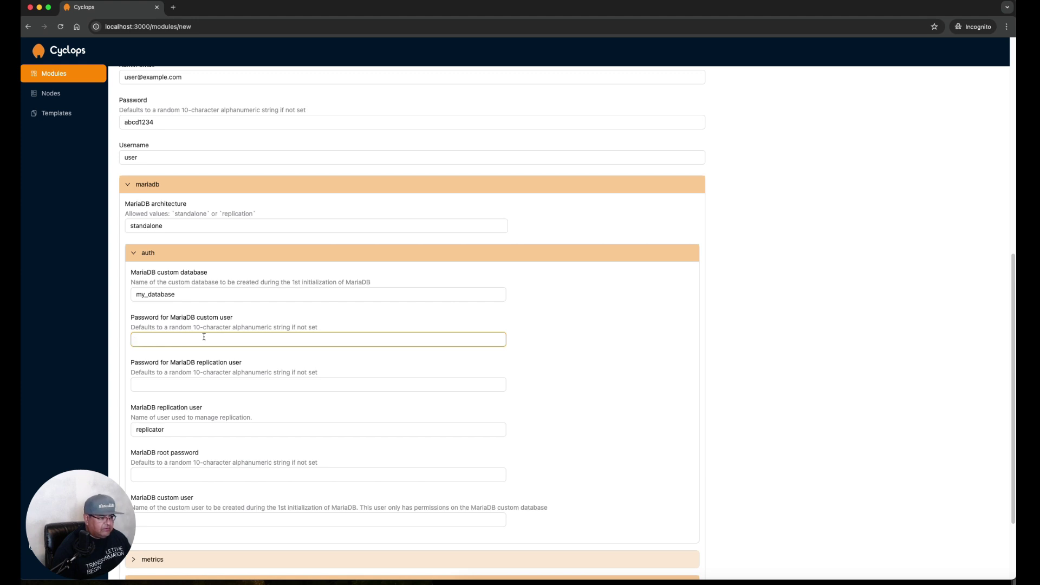
key("super+v")
left_click(214, 381)
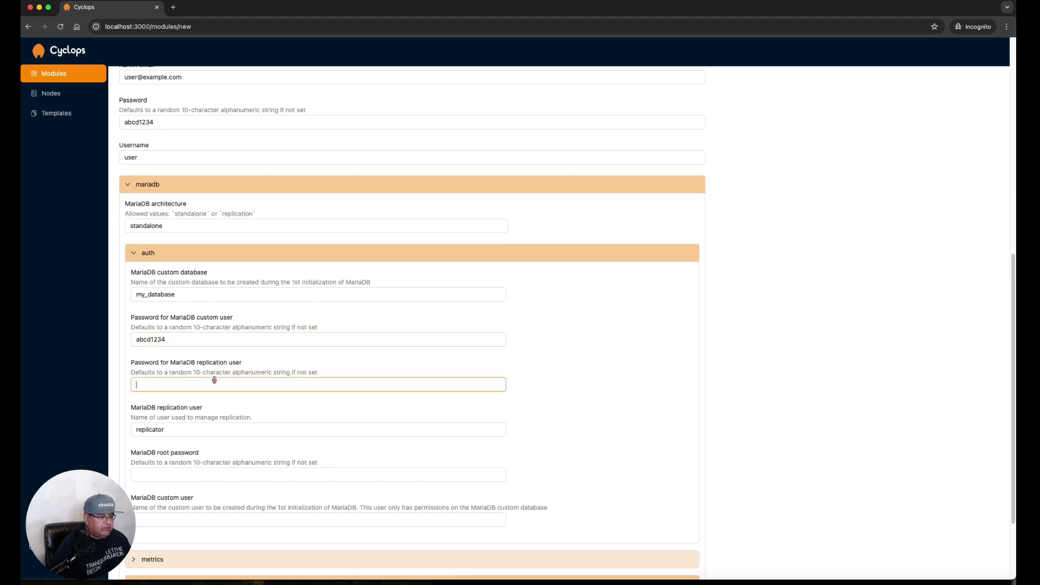
key("super+v")
left_click(210, 476)
key("super+v")
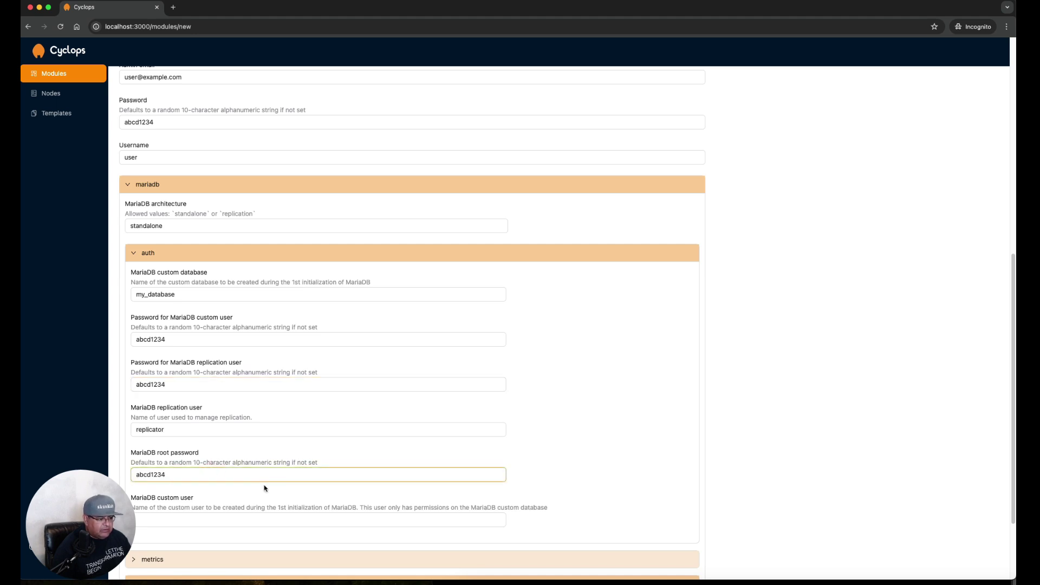
Name the MariaDB custom database user 'skun' and collapse the auth settings
left_click(246, 523)
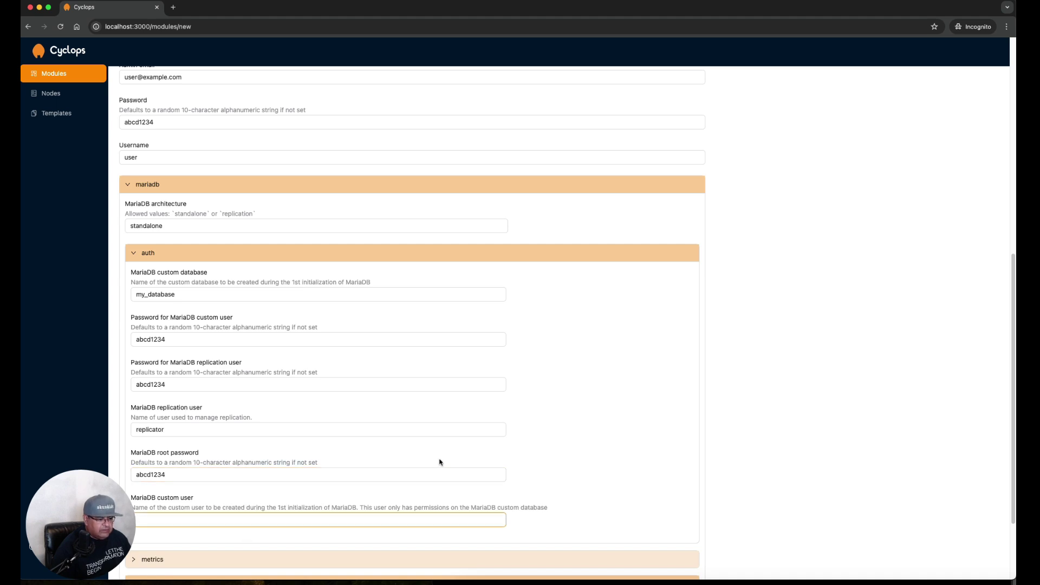
type("skunklabz")
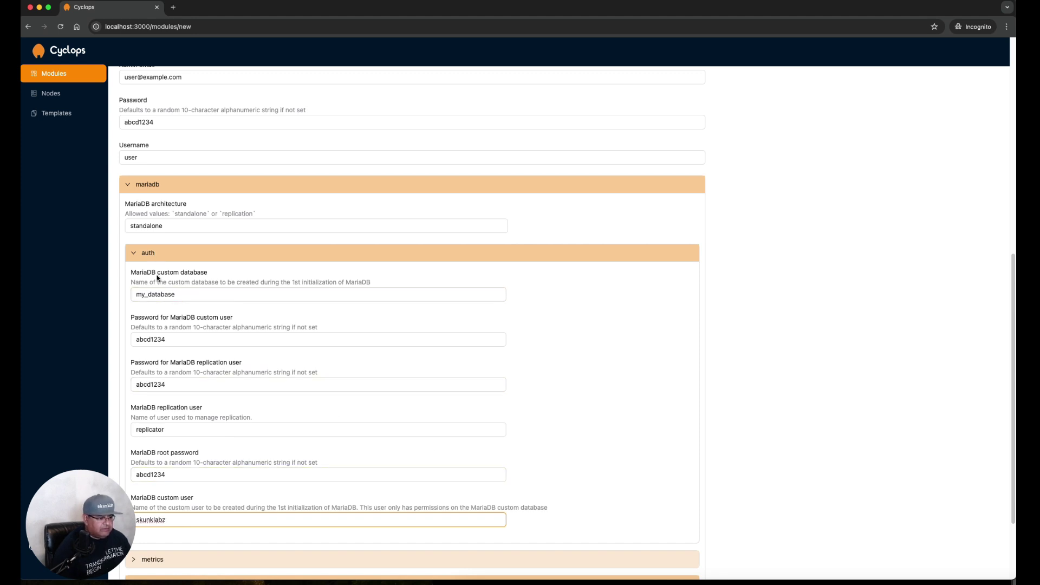
scroll(245, 398, "down", 2)
left_click(130, 164)
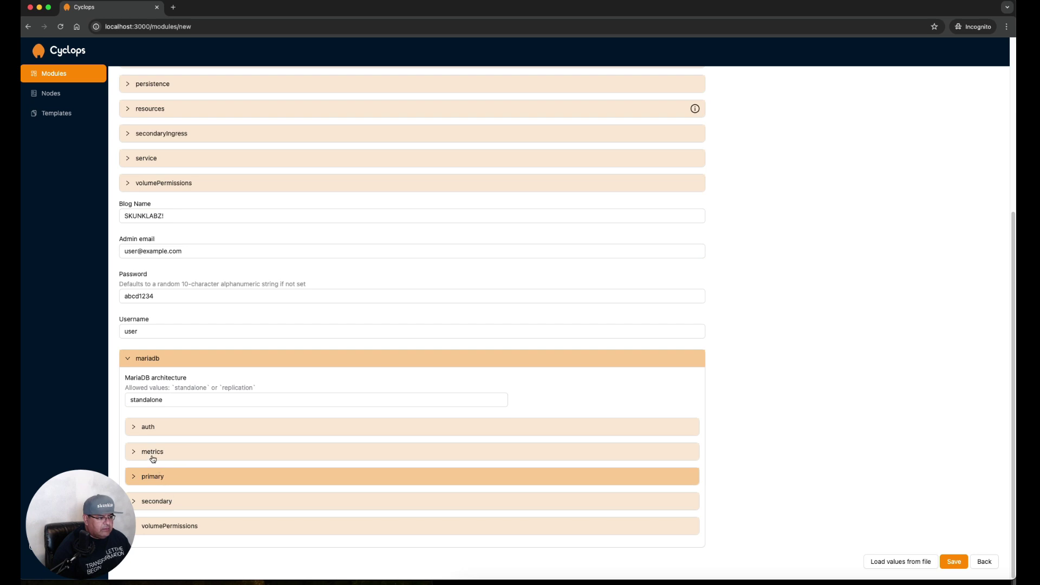
Enable MariaDB's Prometheus metrics exporter and its Prometheus Operator ServiceMonitor
left_click(152, 453)
scroll(222, 484, "down", 2)
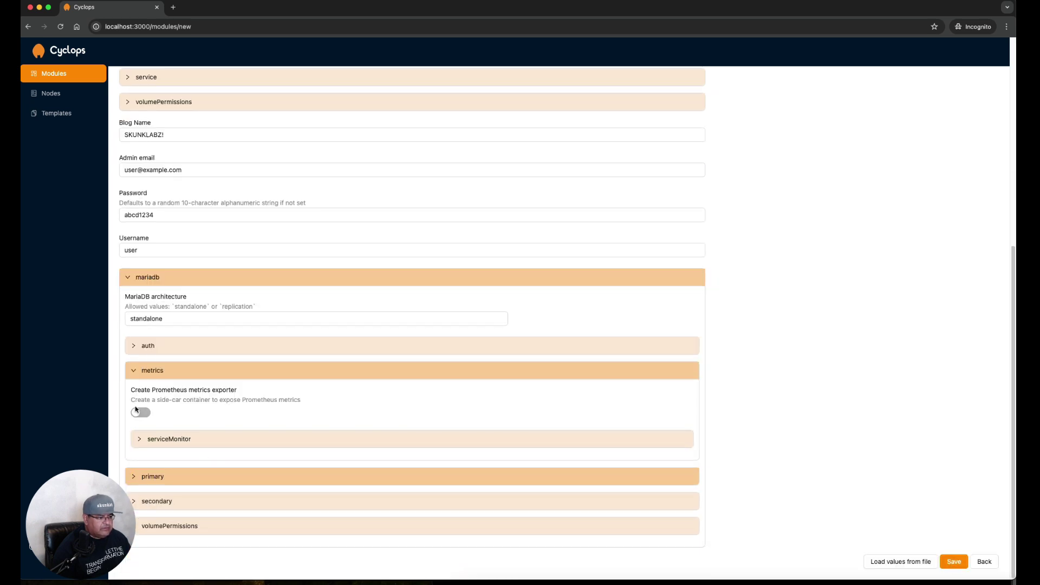
left_click(143, 415)
left_click(147, 440)
left_click(148, 481)
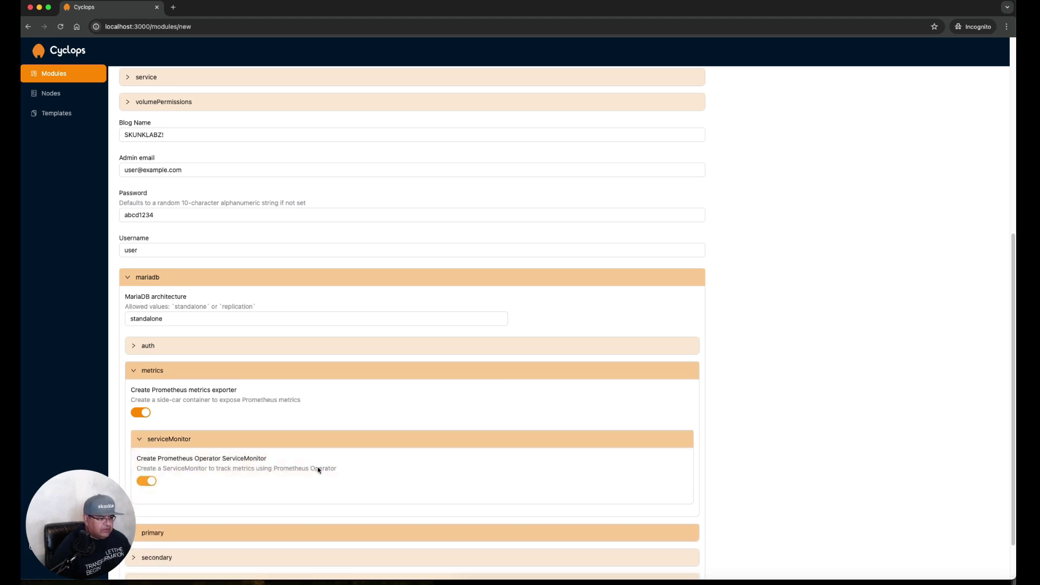
left_click(134, 371)
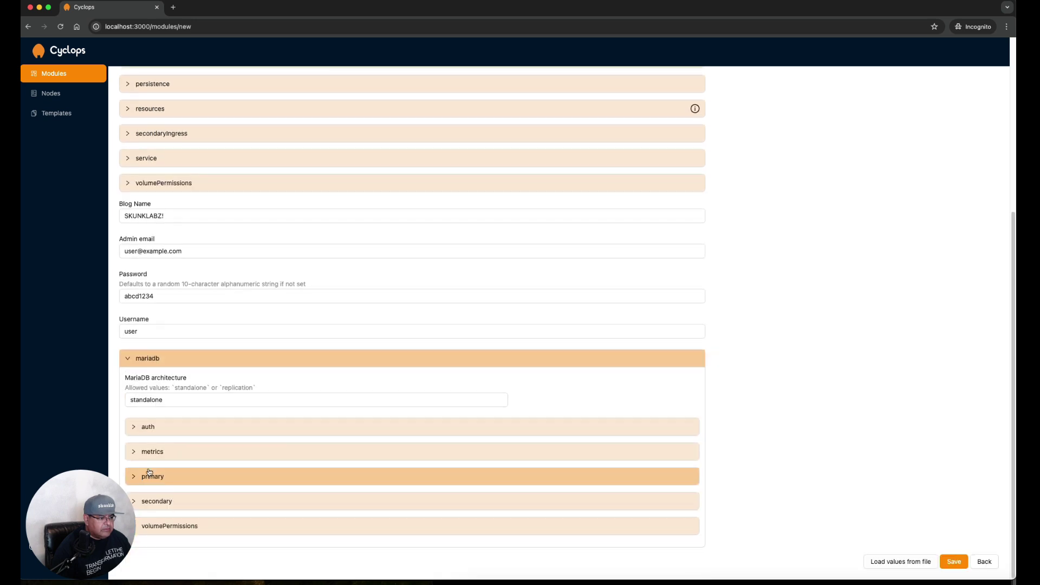
Check the persistence options in MariaDB's secondary settings
left_click(163, 501)
scroll(346, 458, "down", 1)
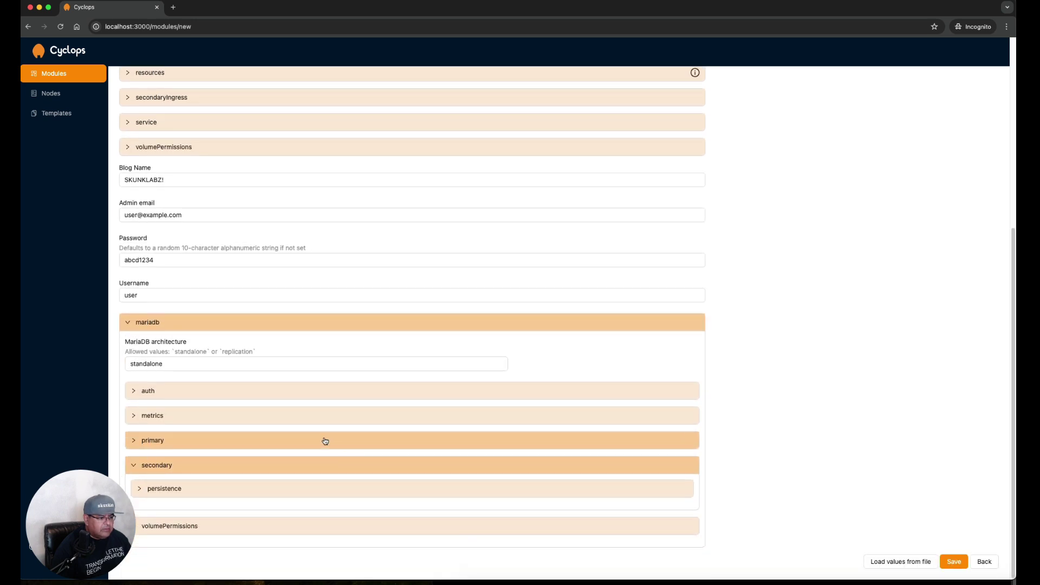
left_click(155, 493)
scroll(316, 487, "down", 3)
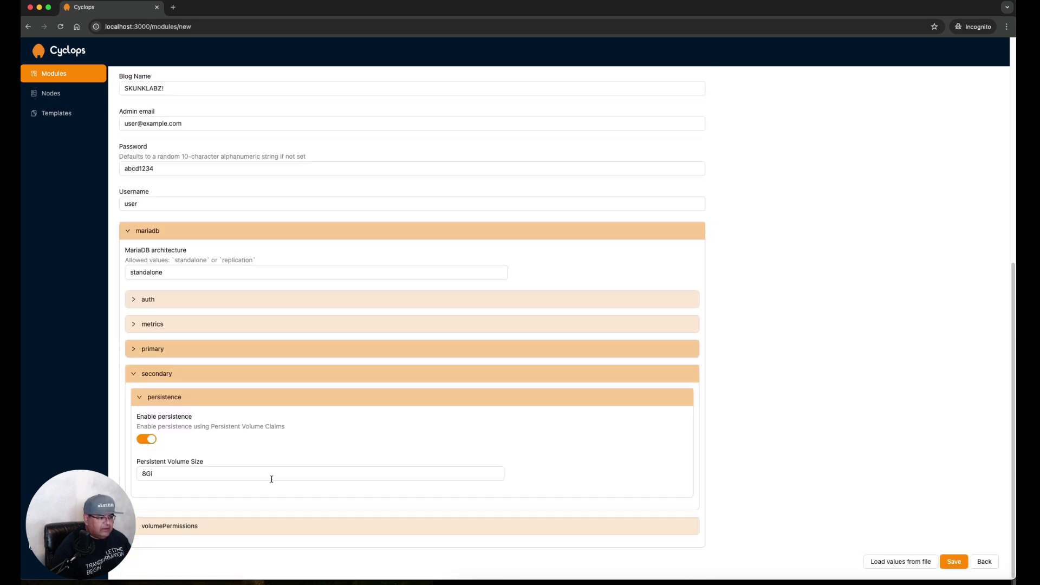
left_click(130, 376)
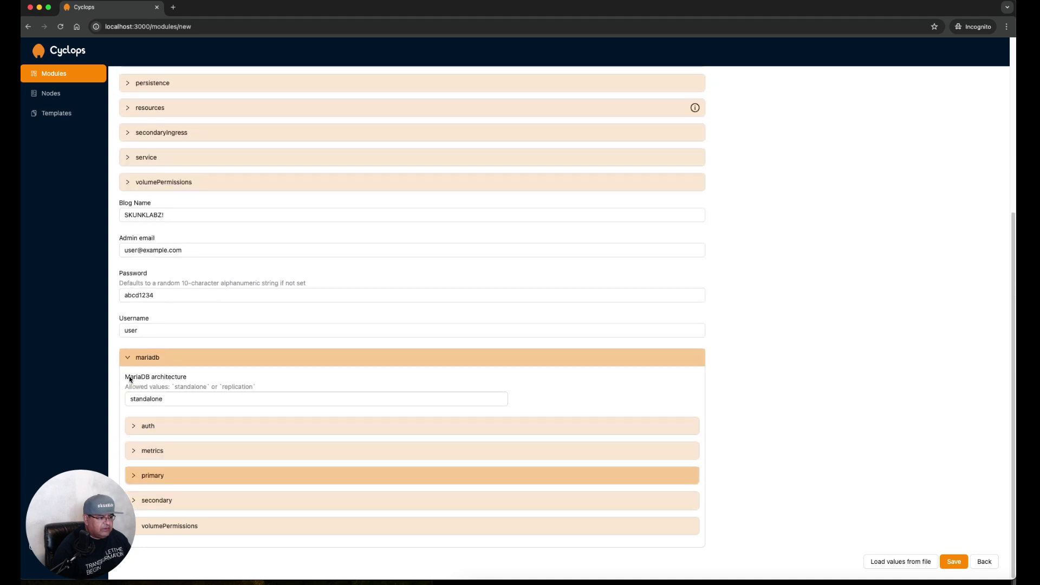
Enable init containers for MariaDB volume permissions
left_click(178, 530)
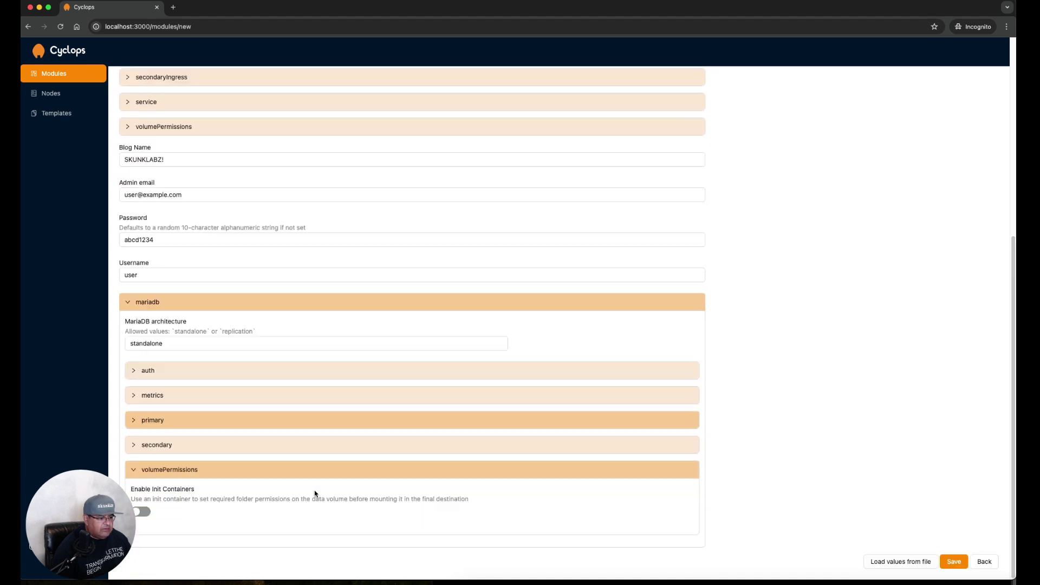
left_click(142, 512)
scroll(326, 509, "up", 10)
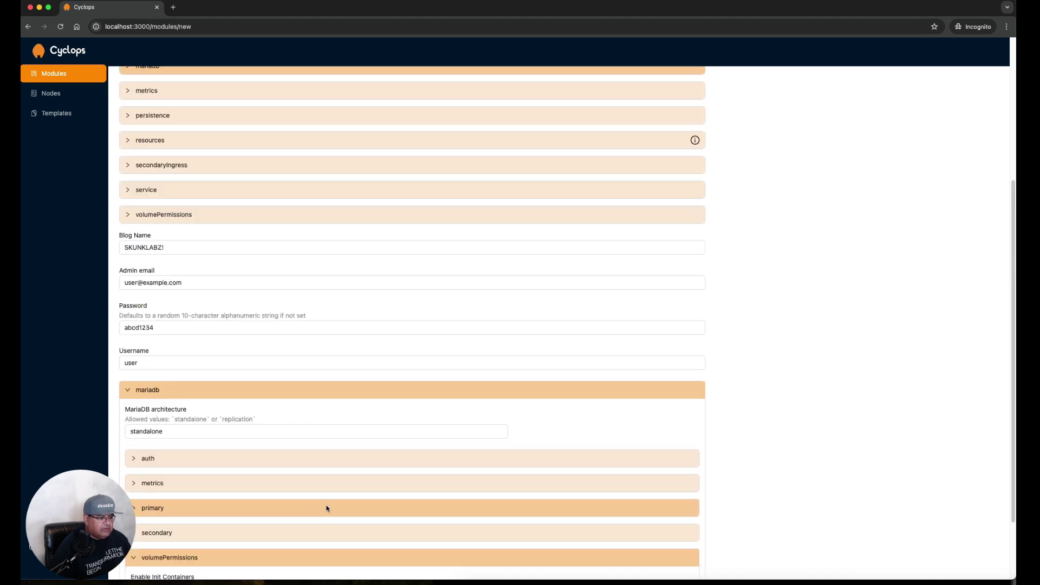
left_click(325, 504)
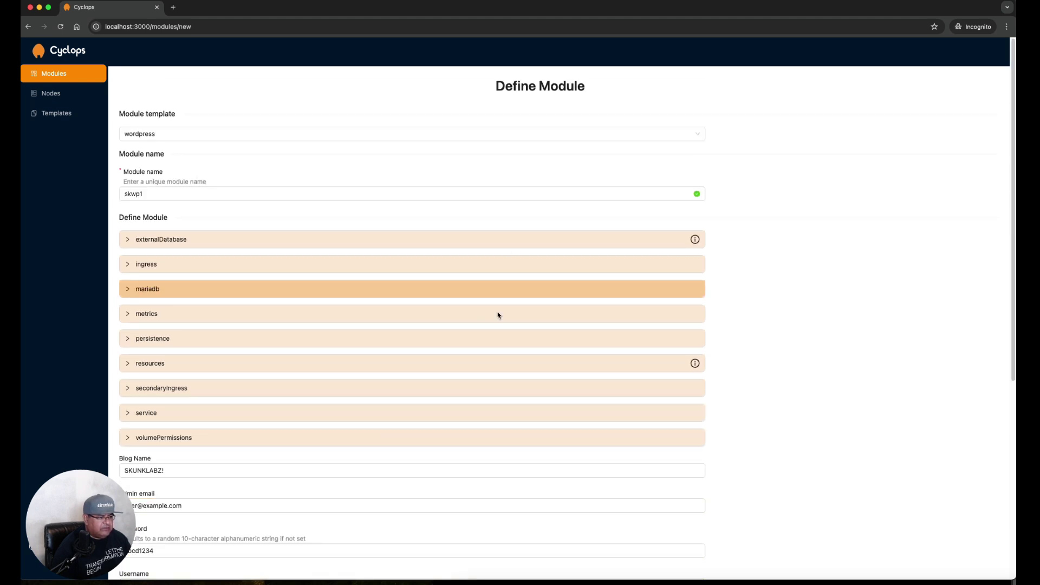
scroll(487, 460, "down", 6)
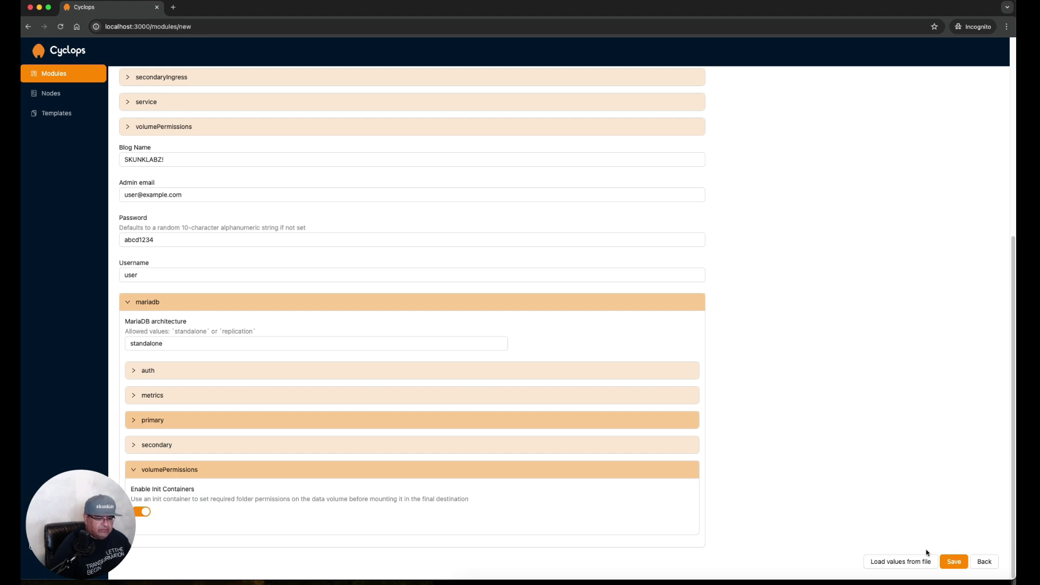
Save the skwp1 module and review its Deployments and mariadb StatefulSet resources
left_click(955, 562)
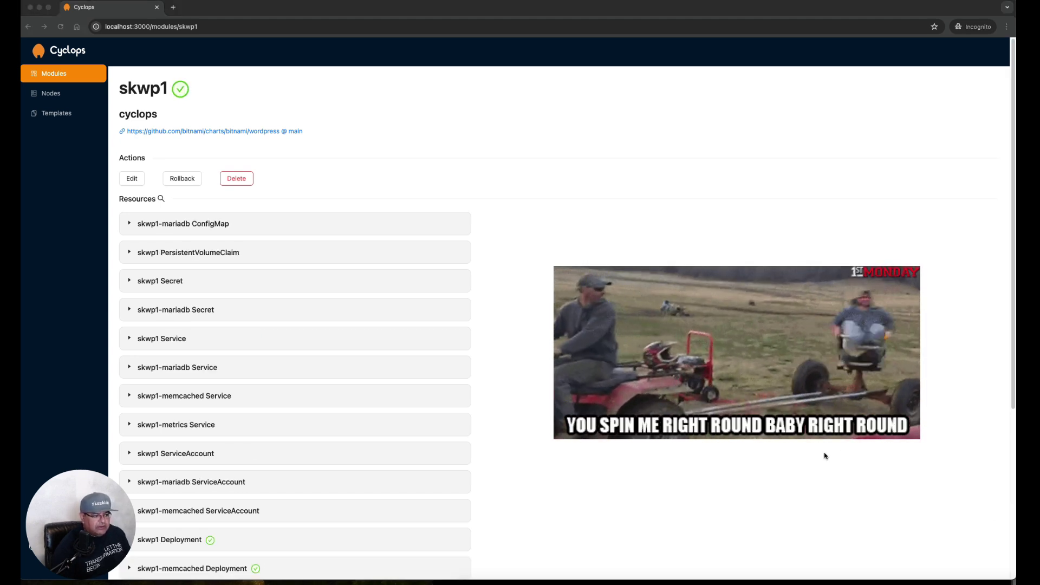
scroll(810, 444, "down", 5)
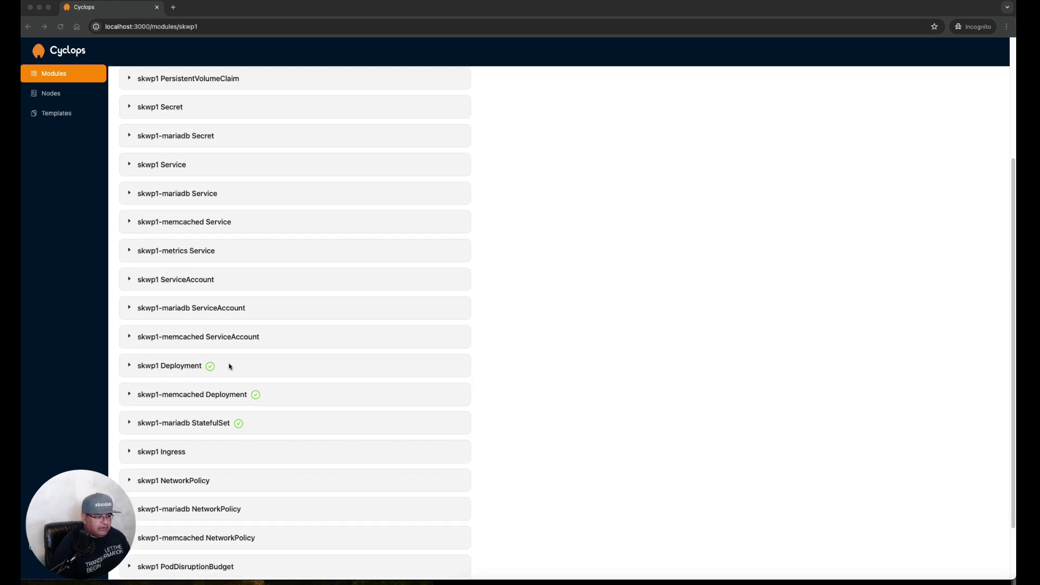
scroll(230, 366, "up", 5)
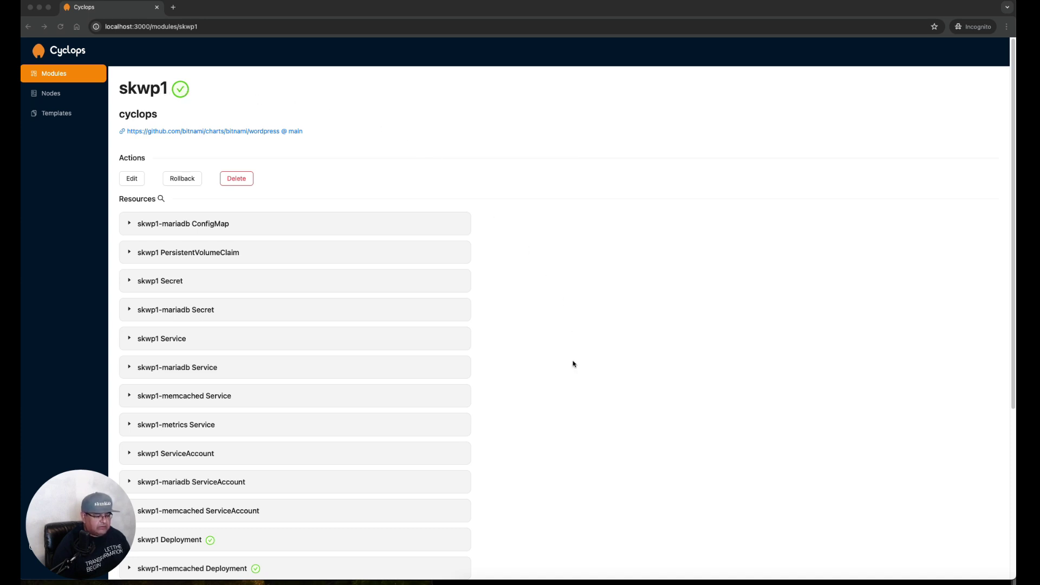
scroll(555, 342, "down", 5)
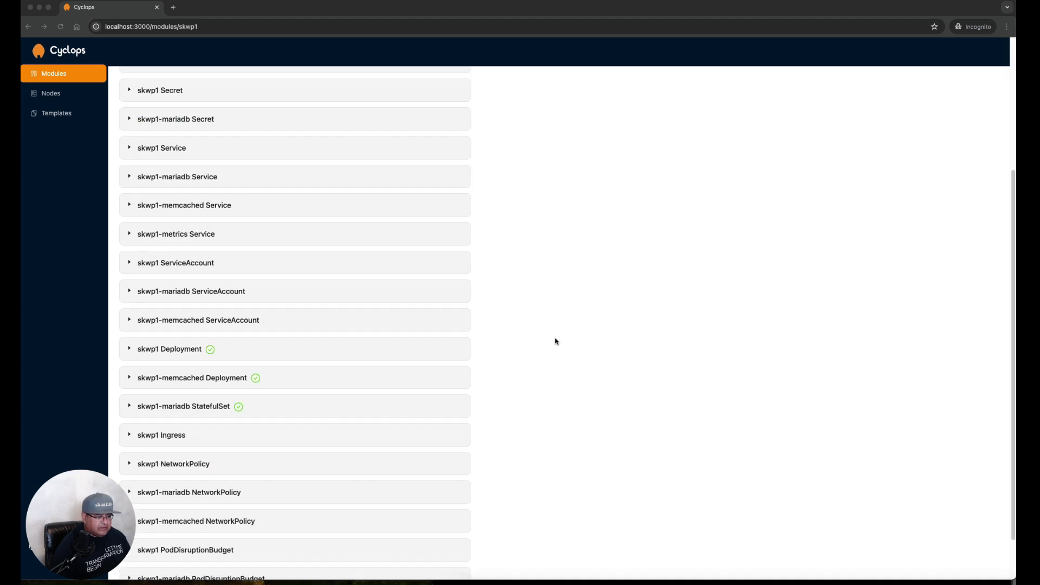
left_click(130, 351)
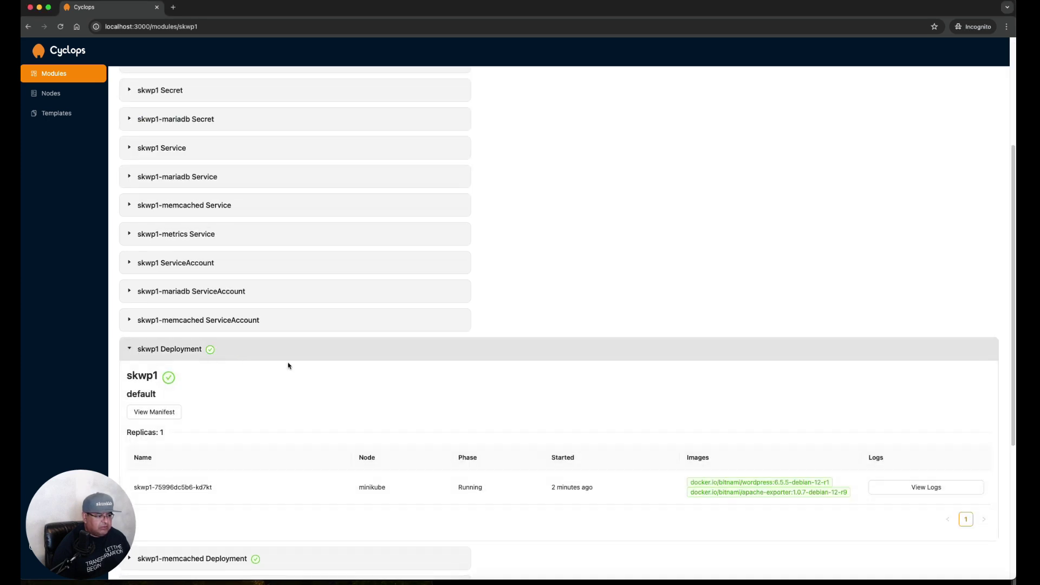
left_click(904, 481)
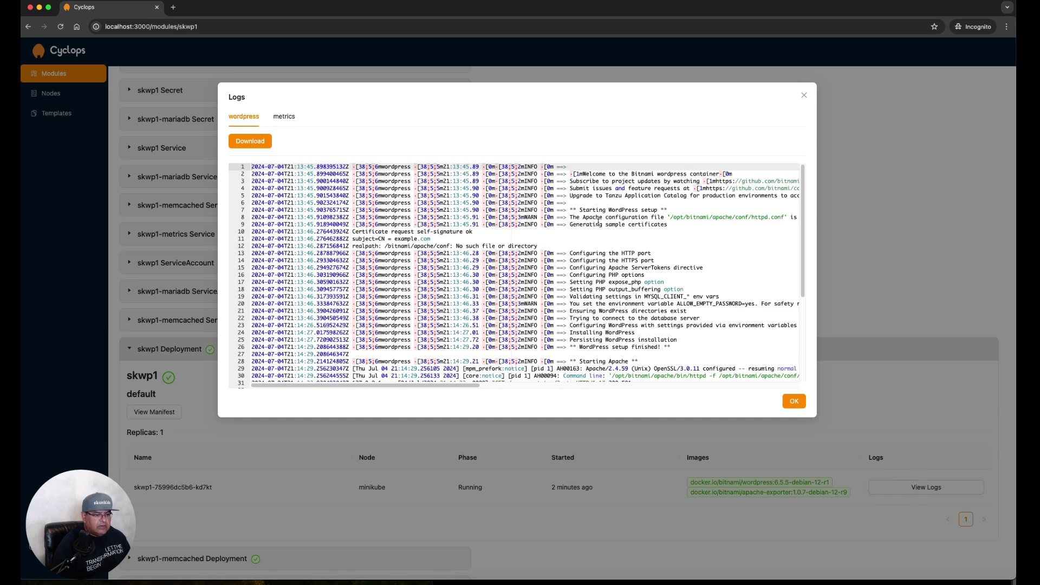
scroll(613, 283, "down", 5)
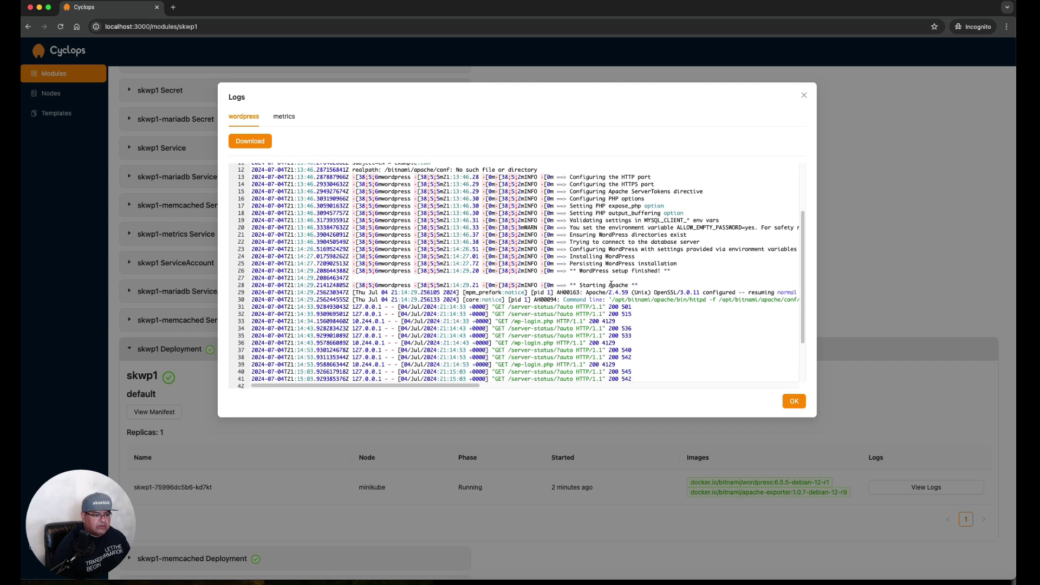
scroll(611, 285, "down", 1)
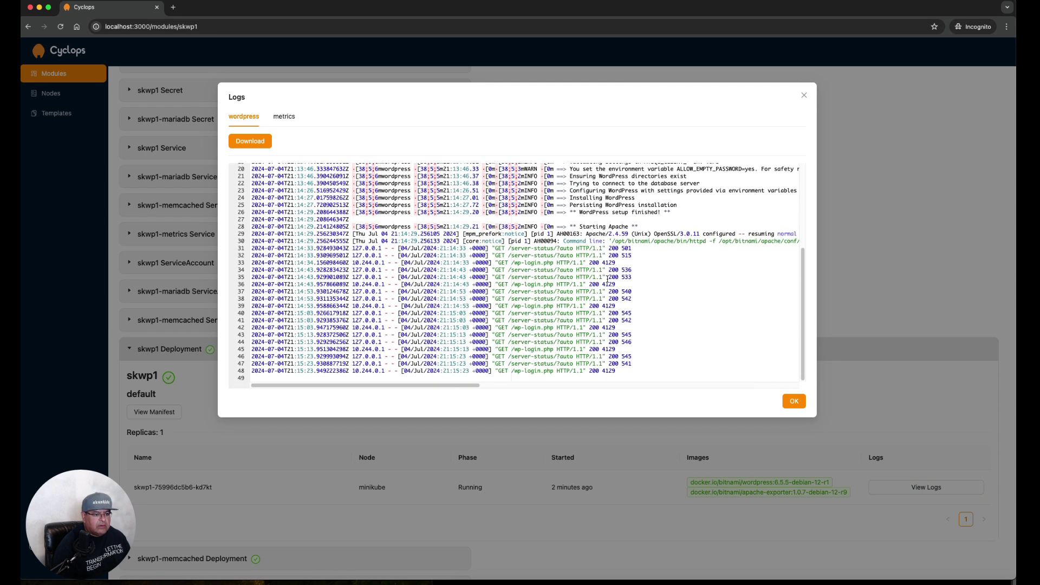
left_click_drag(571, 213, 689, 211)
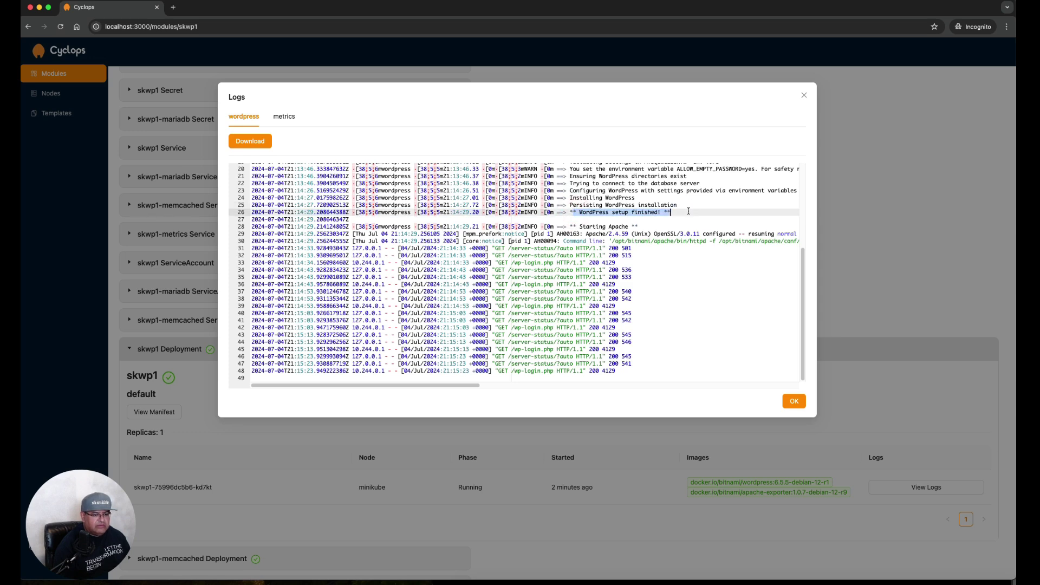
left_click(795, 402)
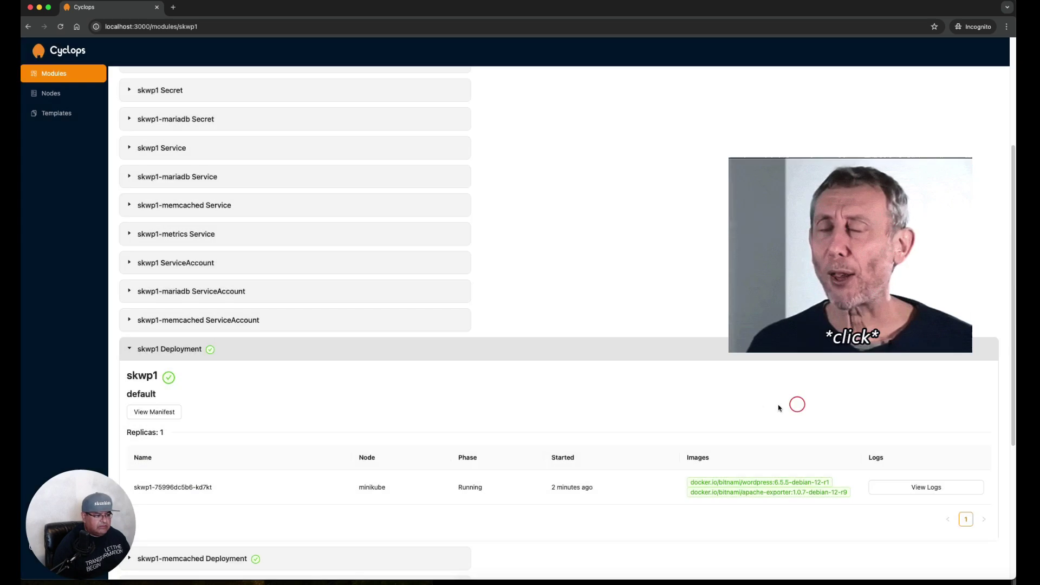
left_click(204, 351)
left_click(266, 379)
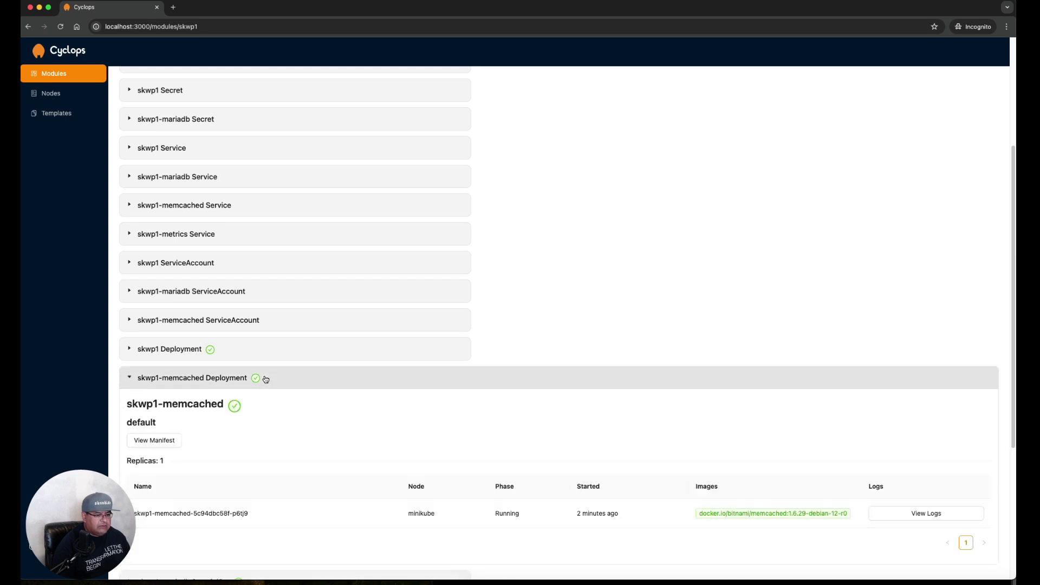
left_click(909, 510)
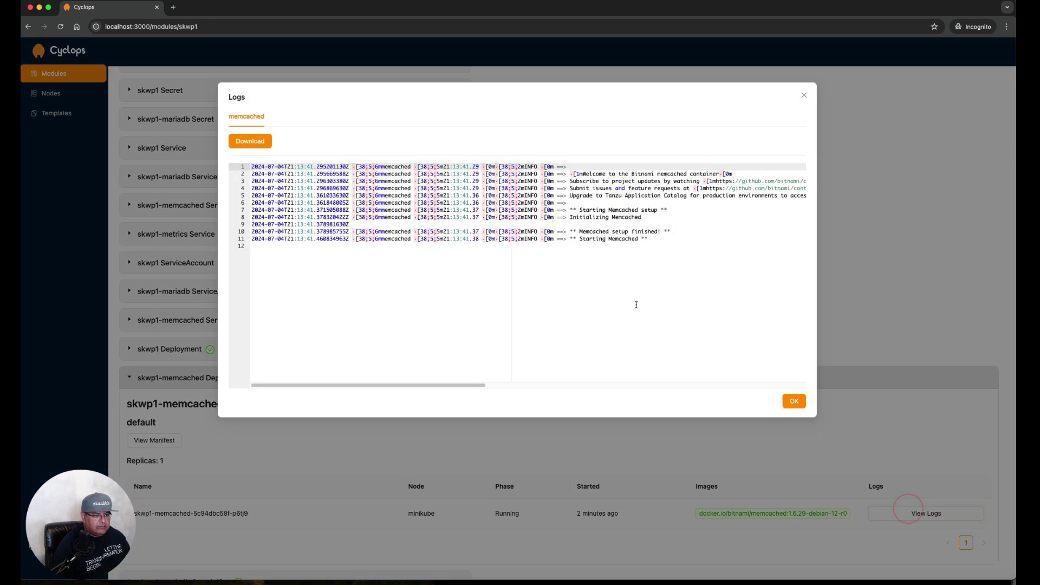
left_click_drag(569, 232, 649, 239)
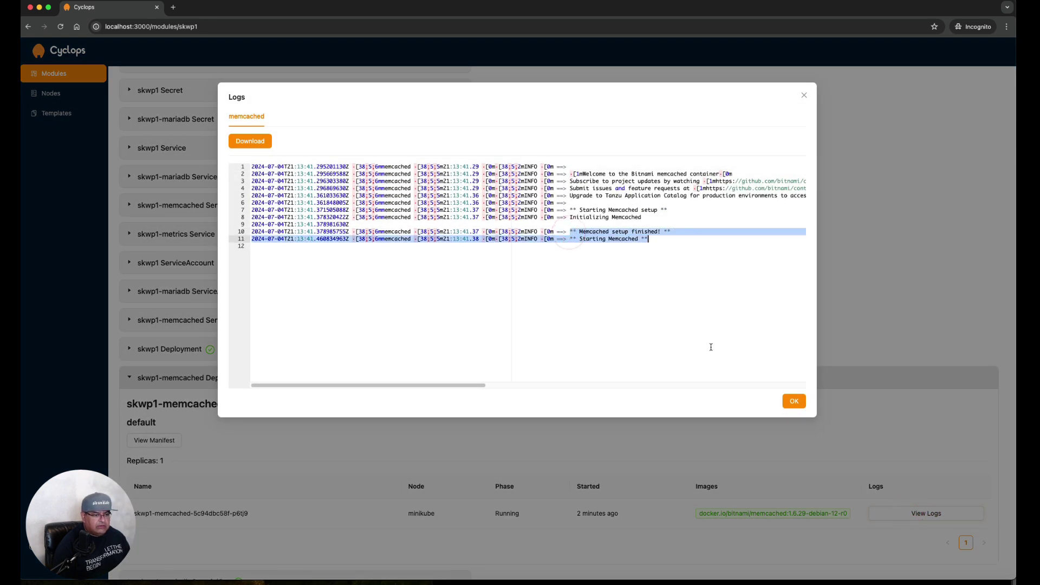
left_click(794, 401)
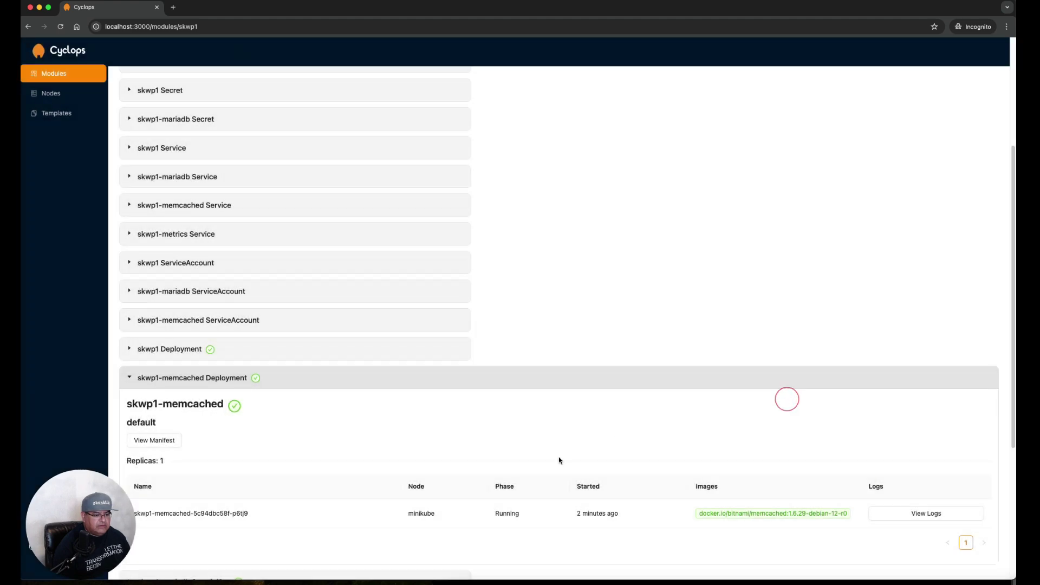
left_click(230, 382)
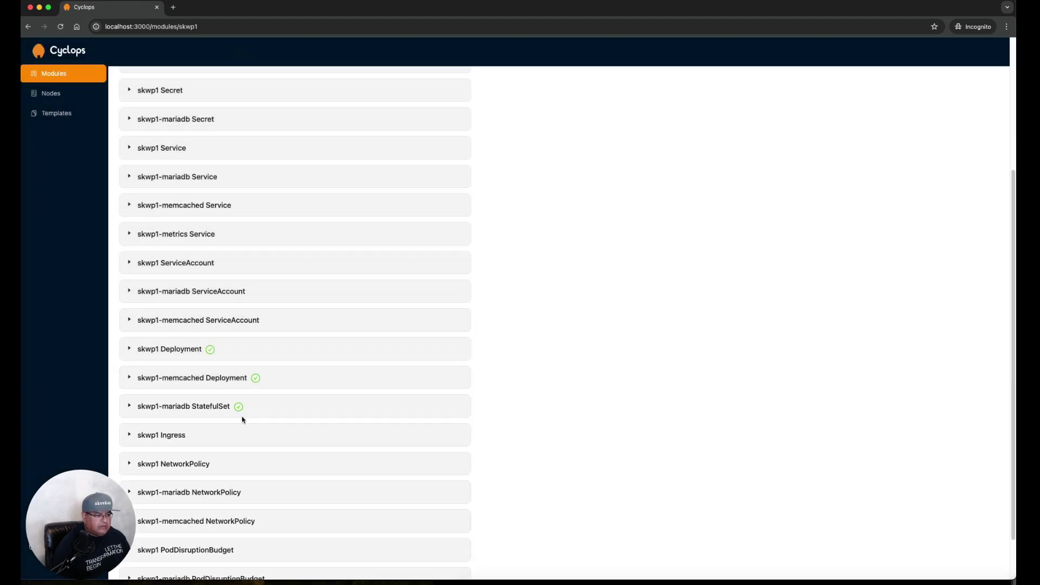
left_click(220, 407)
left_click(924, 544)
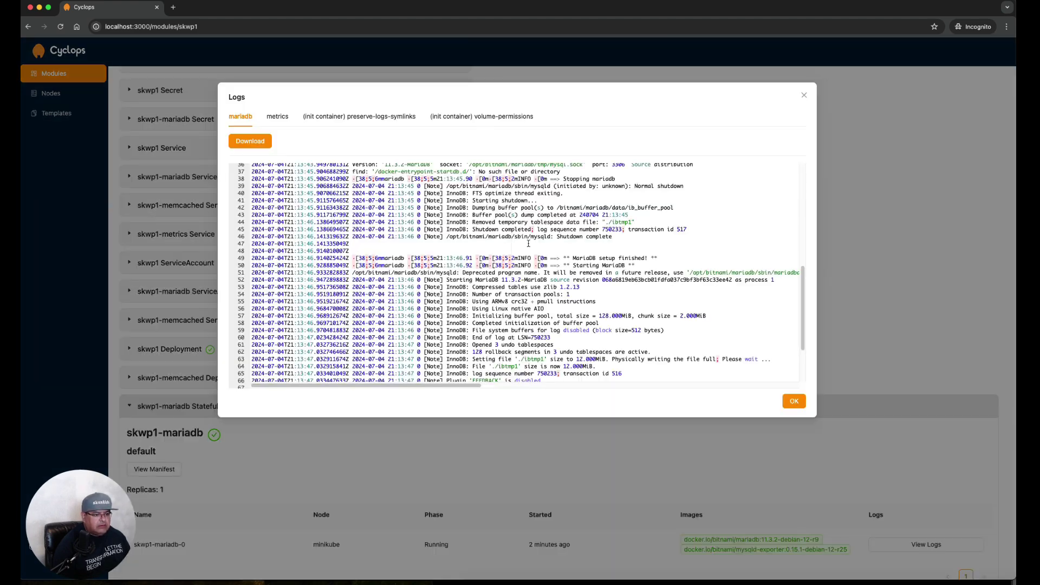
scroll(567, 343, "down", 3)
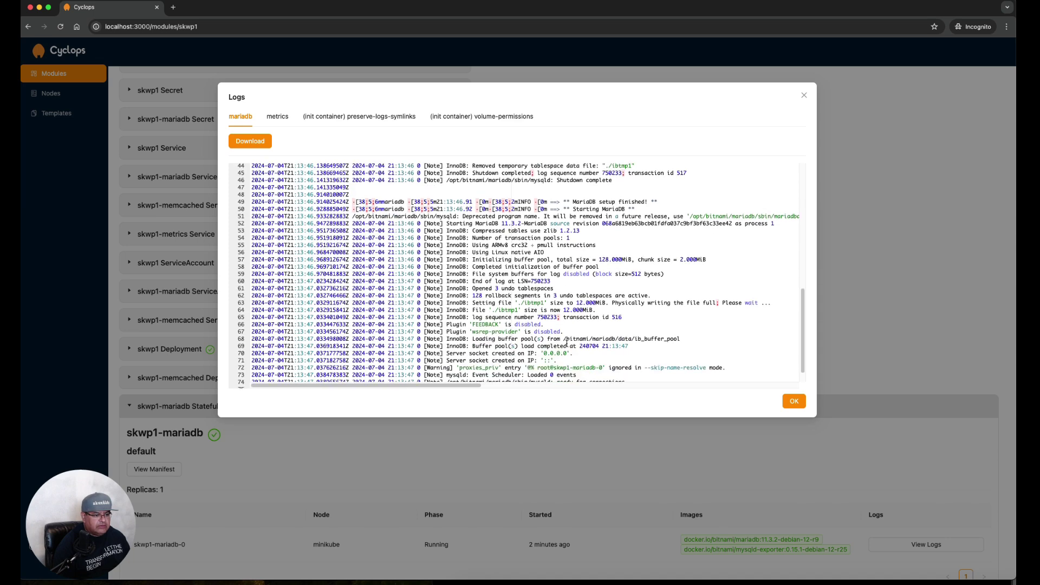
left_click_drag(556, 363, 629, 363)
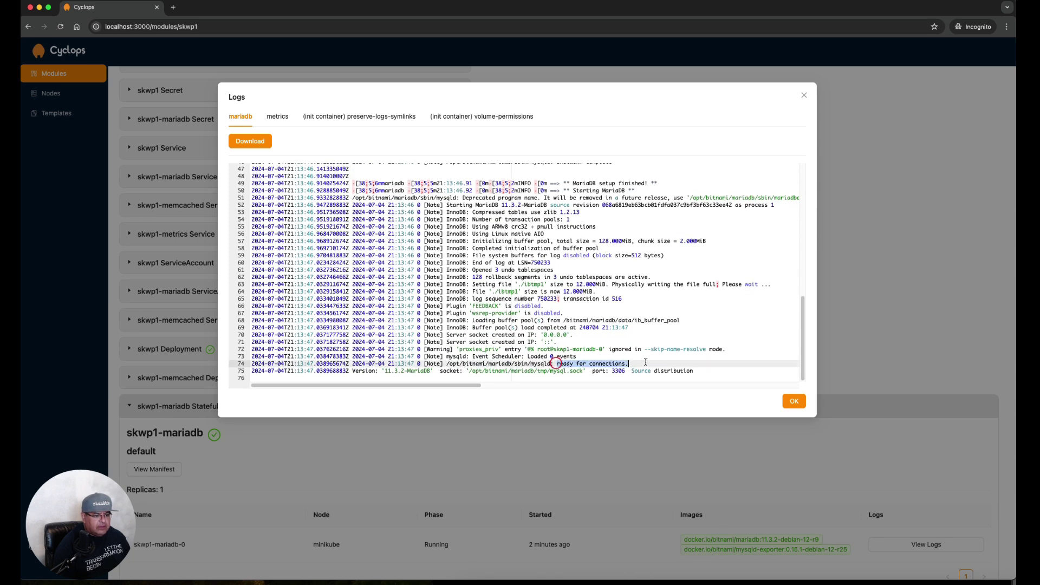
left_click(794, 402)
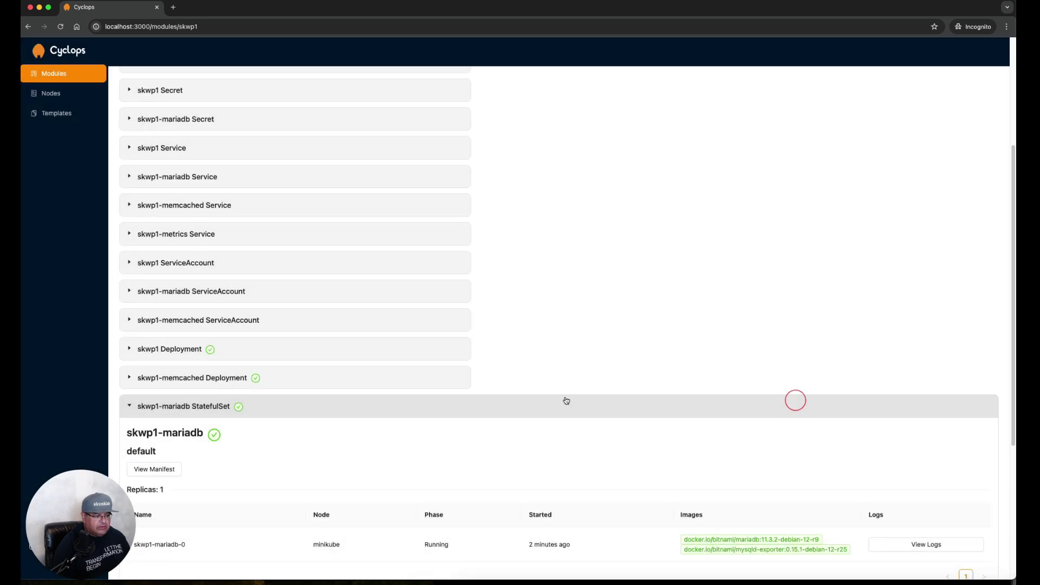
left_click(166, 408)
scroll(609, 394, "down", 2)
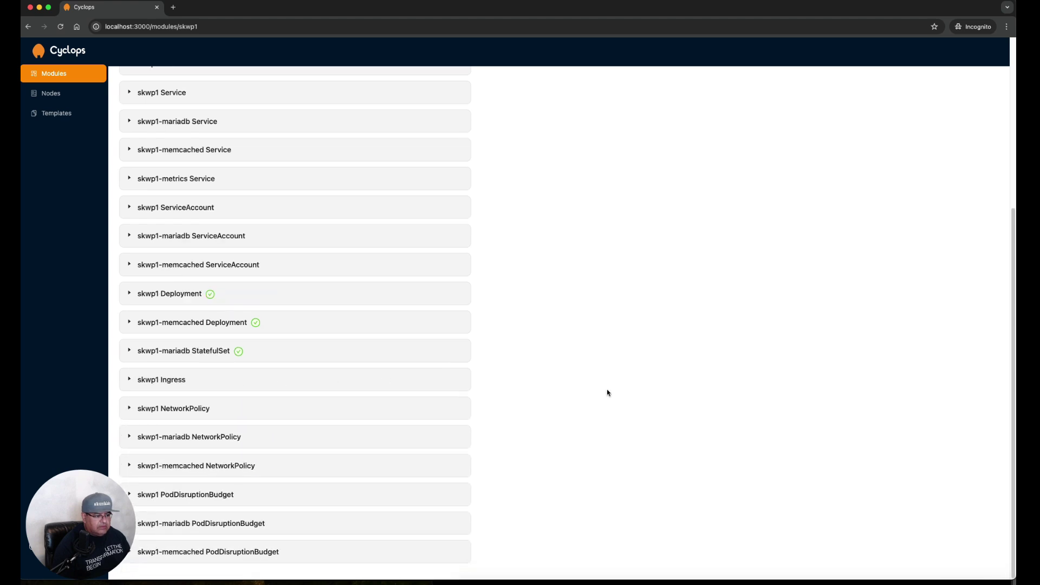
scroll(607, 389, "up", 8)
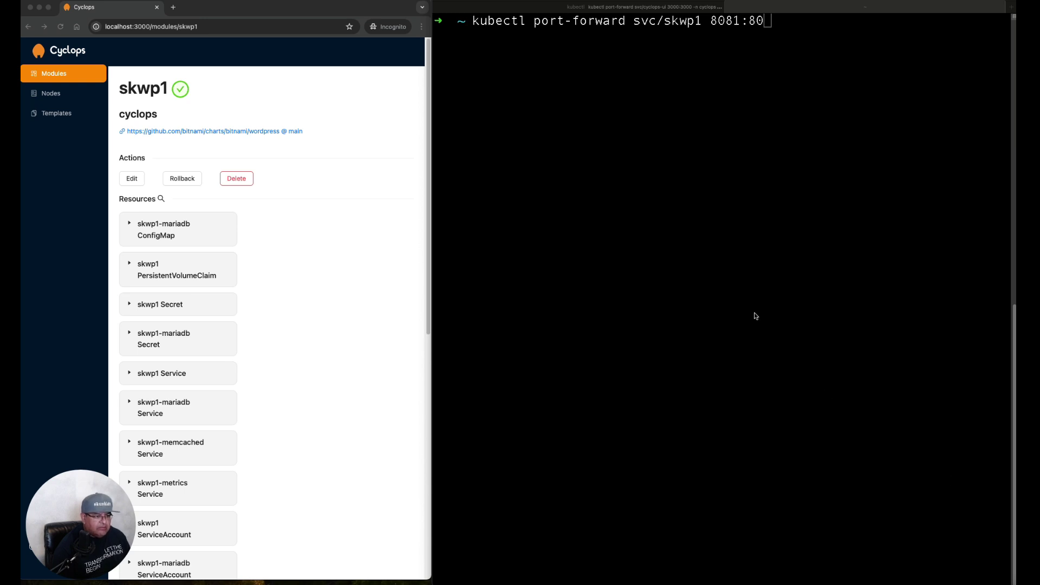
Run kubectl port-forward svc/skwp1 8081:80 in the terminal
left_click(480, 47)
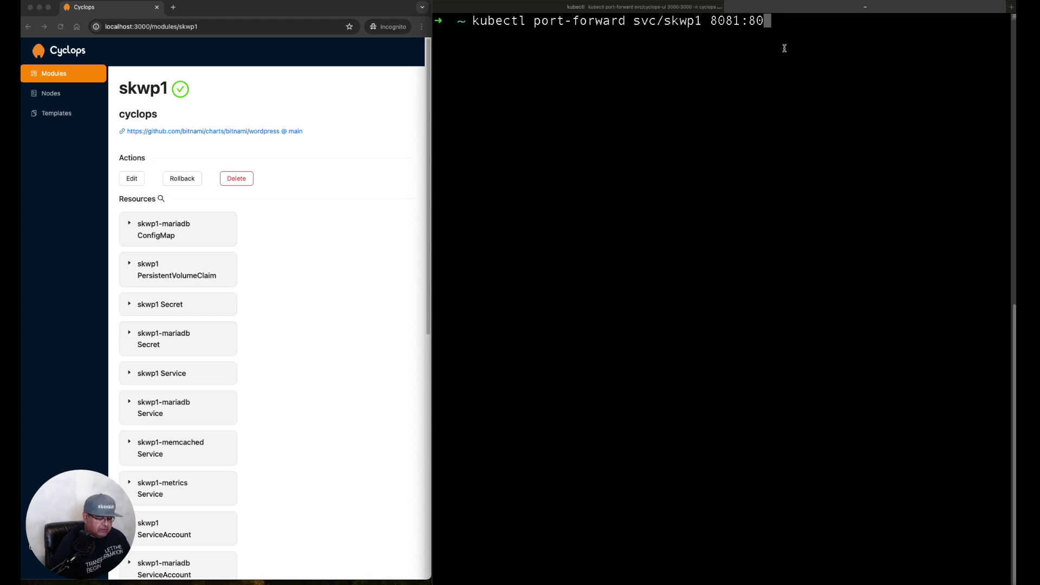
key("Return")
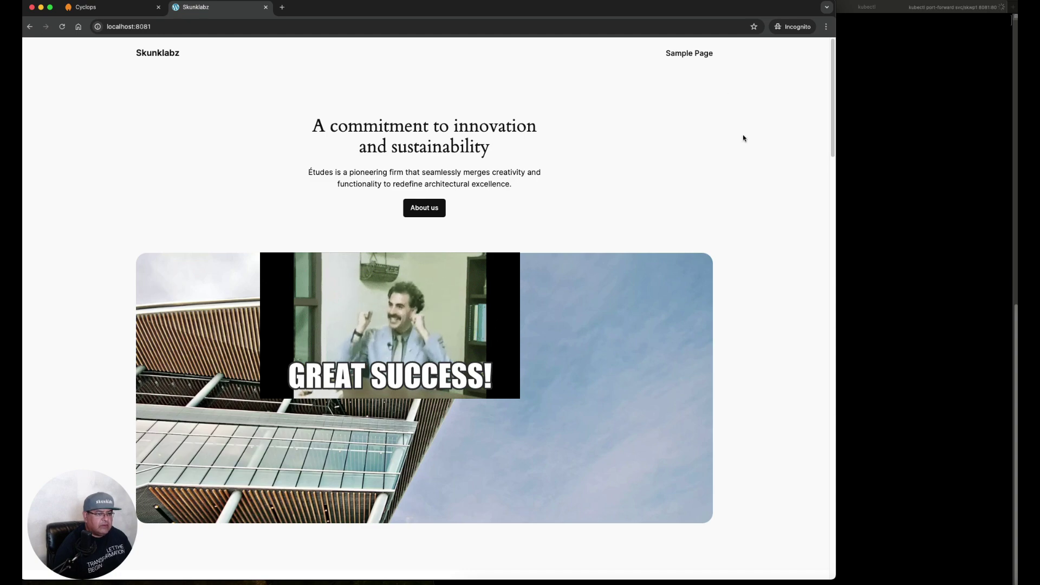
Scroll through the Skunklabz home page at localhost:8081
scroll(763, 260, "down", 15)
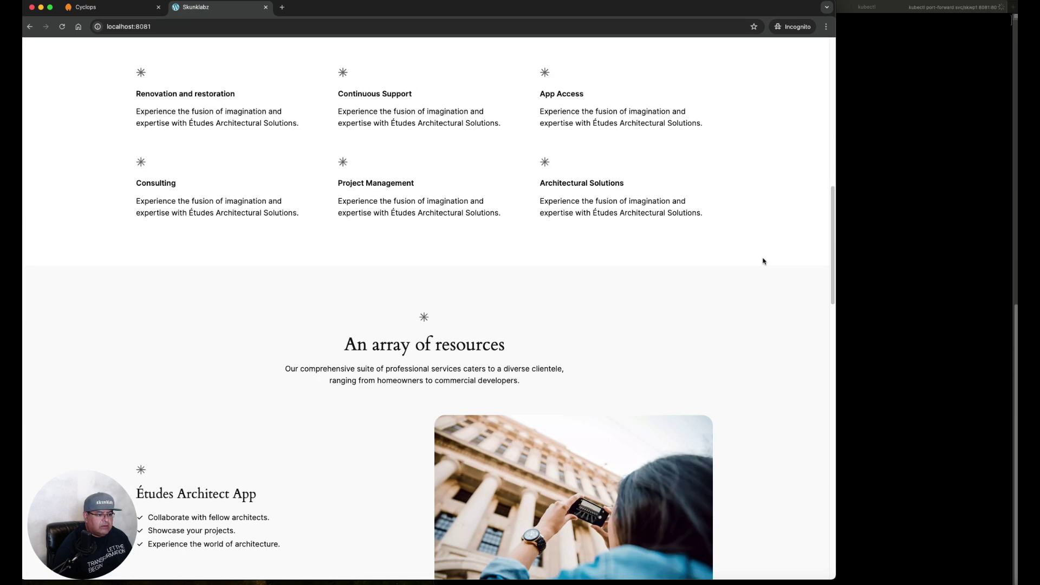
scroll(763, 260, "down", 13)
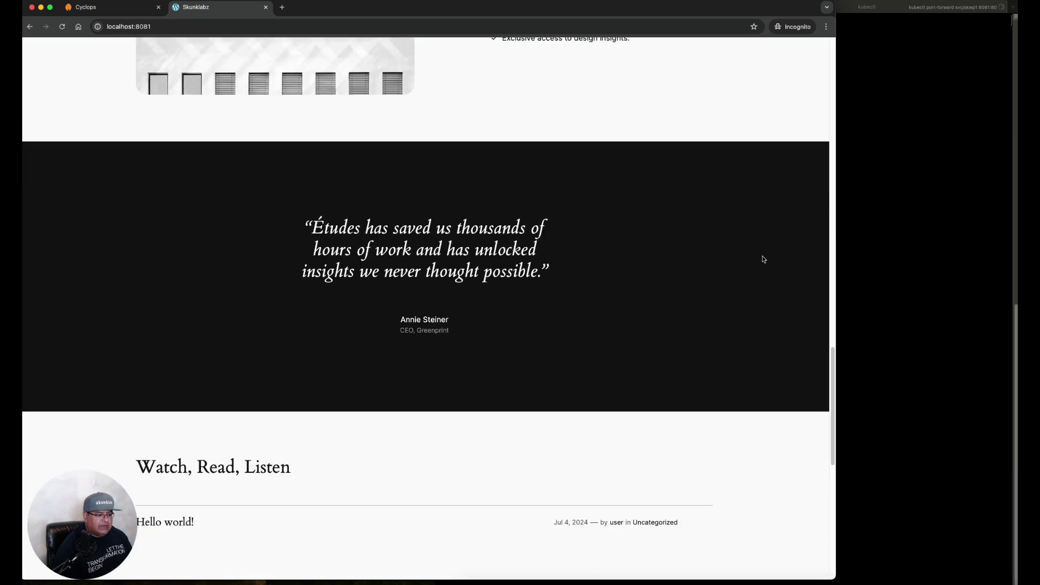
scroll(763, 259, "down", 5)
scroll(762, 258, "up", 20)
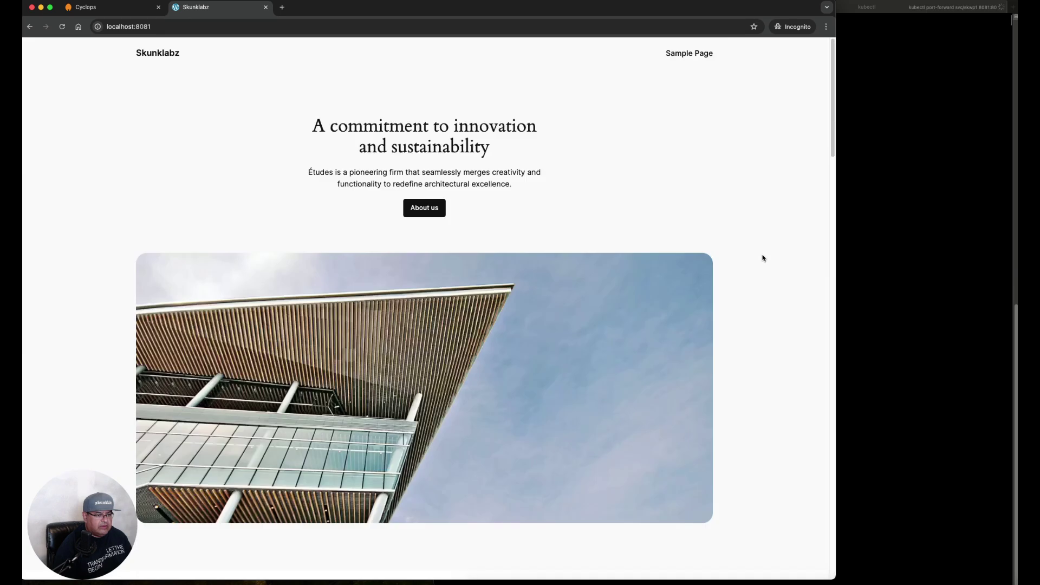
View the Sample Page, then return to the home page and browse it again
left_click(689, 53)
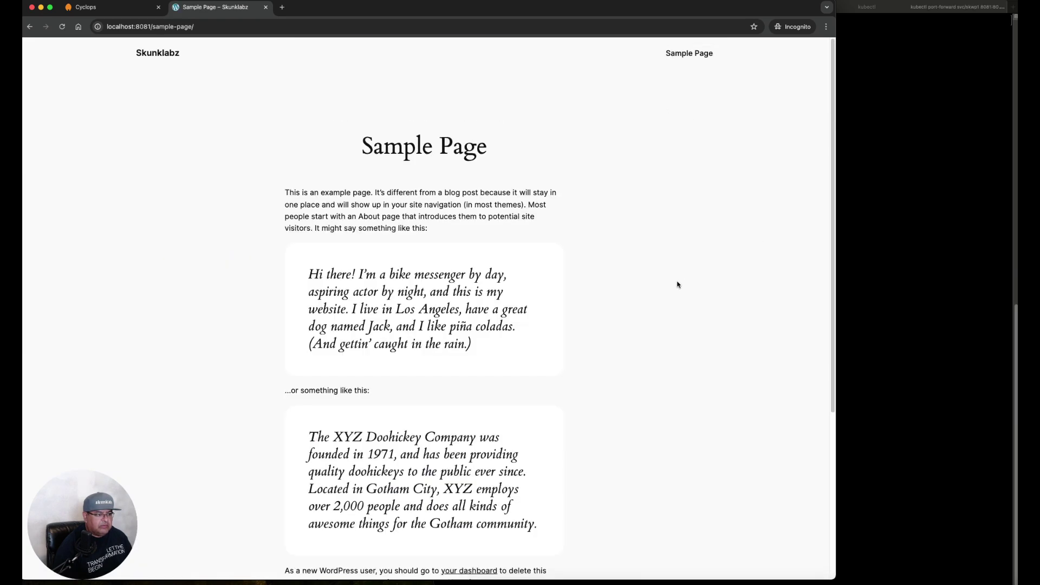
scroll(674, 297, "down", 5)
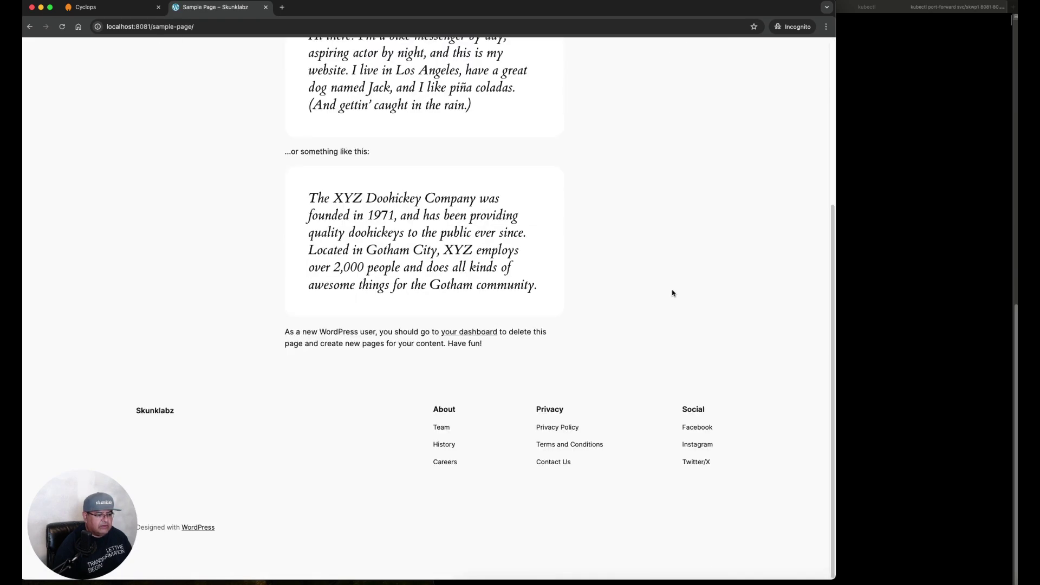
left_click(31, 28)
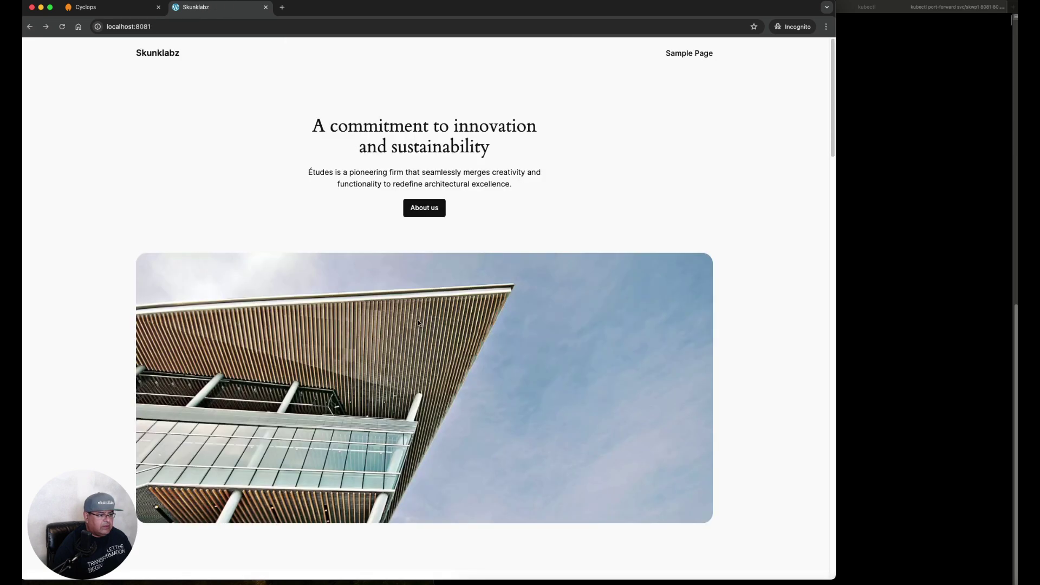
scroll(418, 320, "down", 10)
scroll(419, 312, "down", 12)
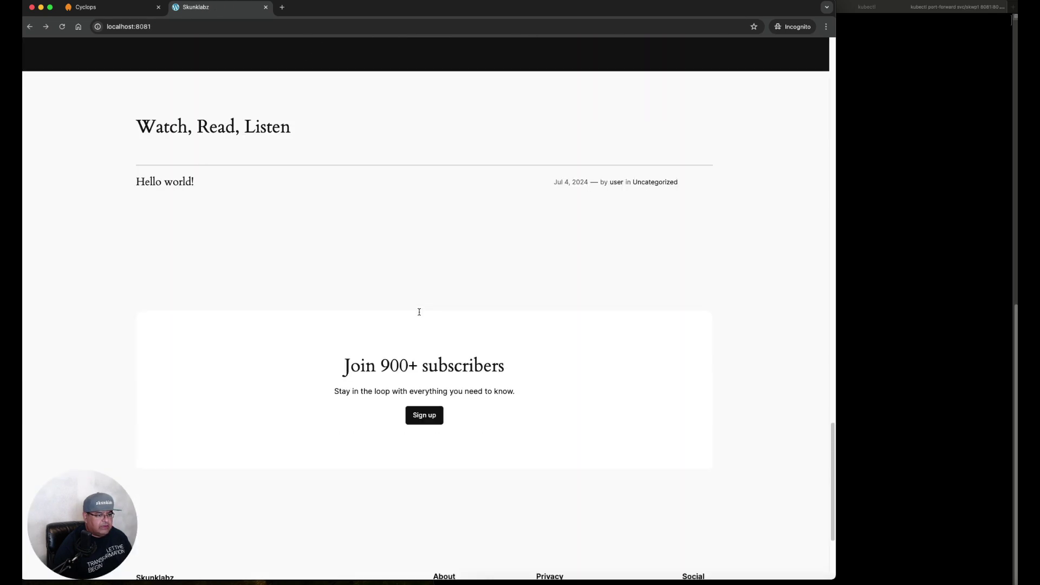
scroll(419, 314, "down", 3)
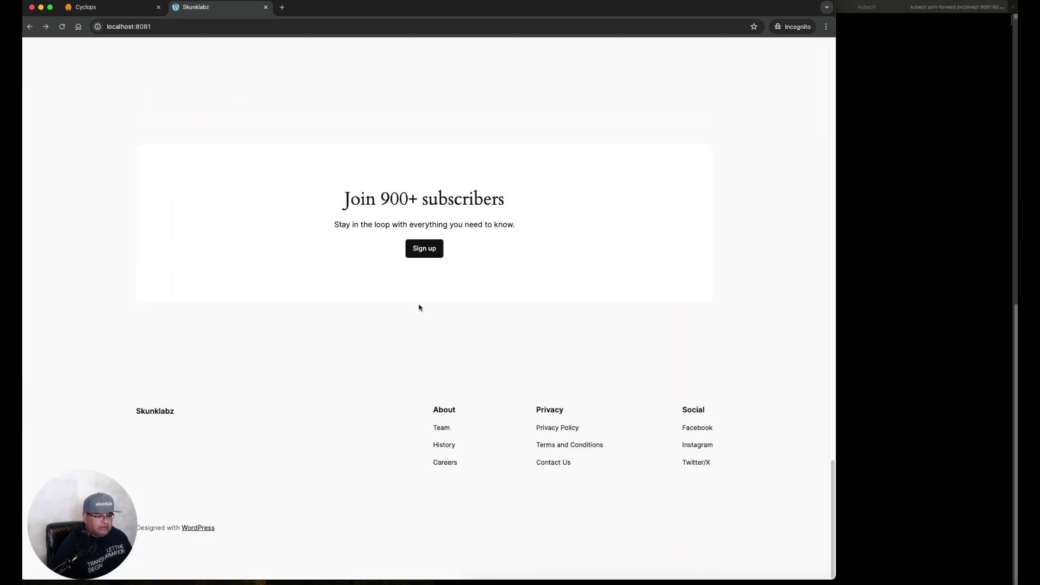
scroll(418, 306, "up", 20)
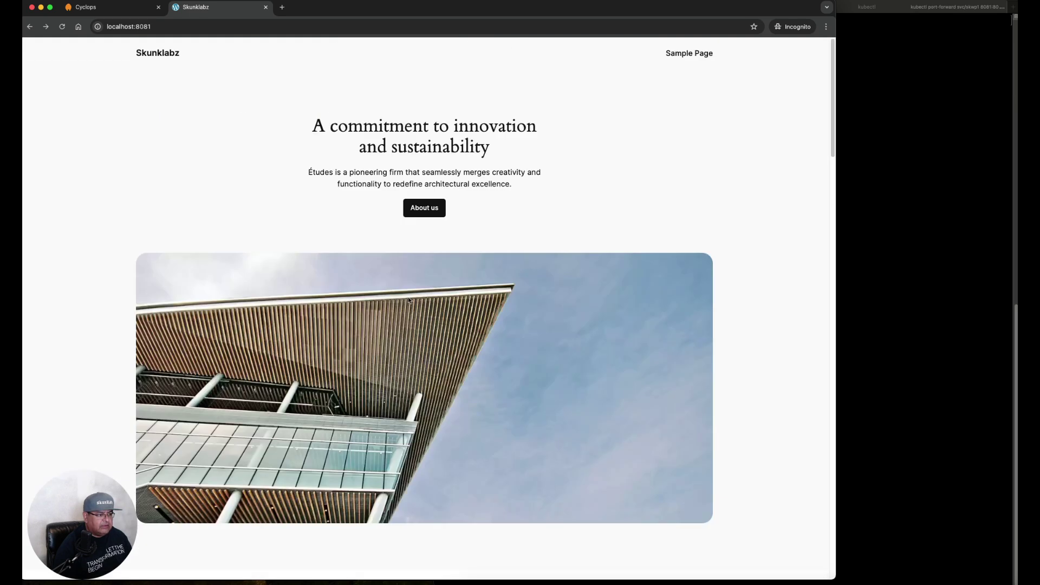
Go to localhost:8081/wp-admin to reach the WordPress login
left_click(193, 27)
left_click(222, 26)
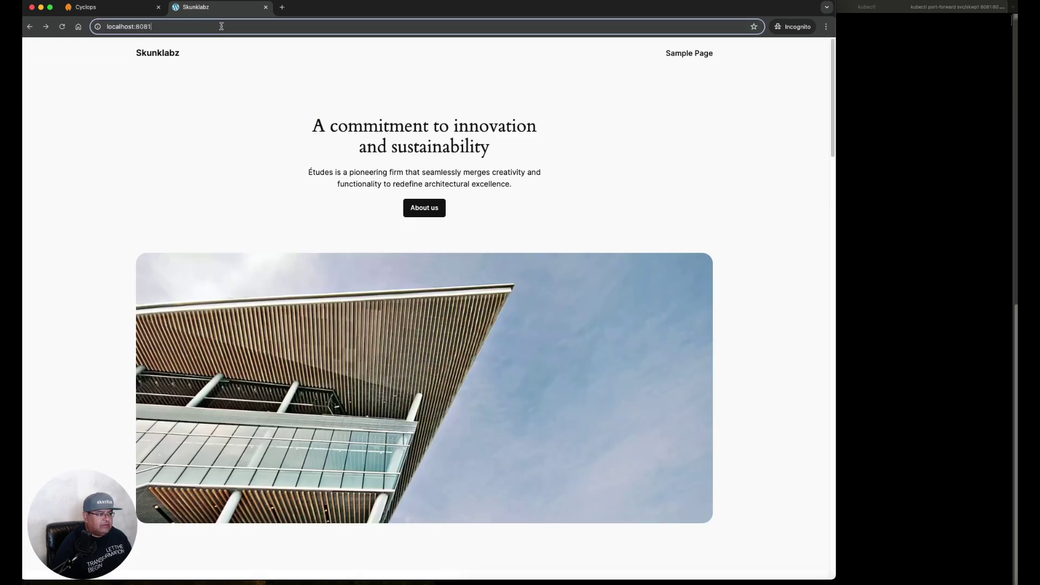
type("/wp-")
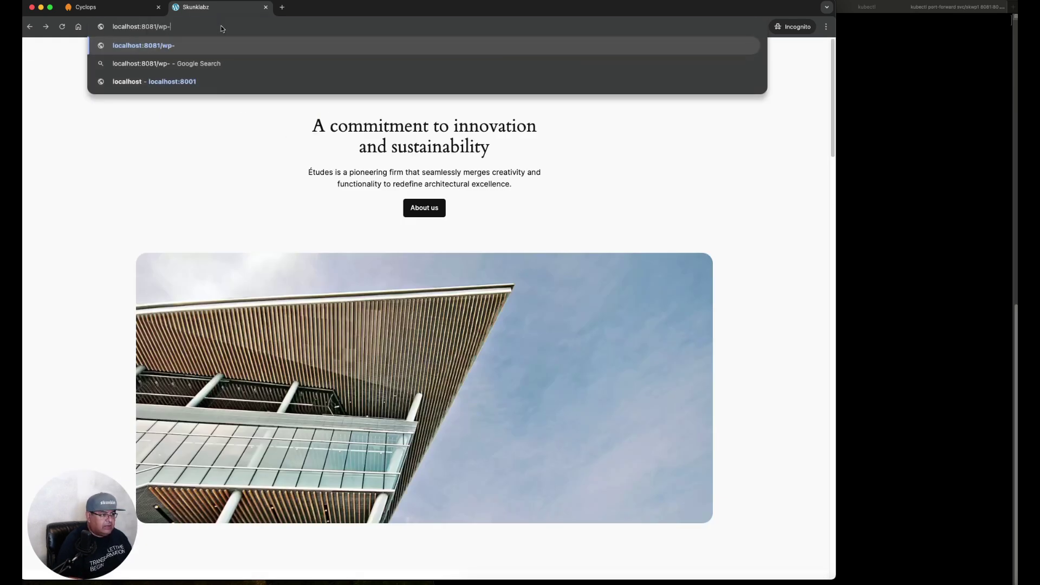
type("admin")
key("Return")
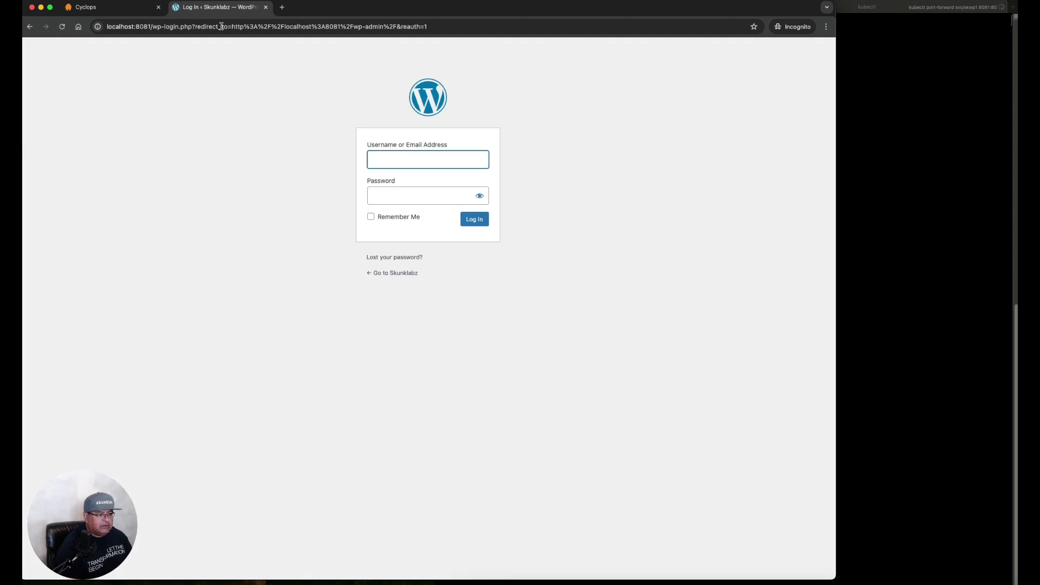
Log in with the admin username and password
type("user")
key("Tab")
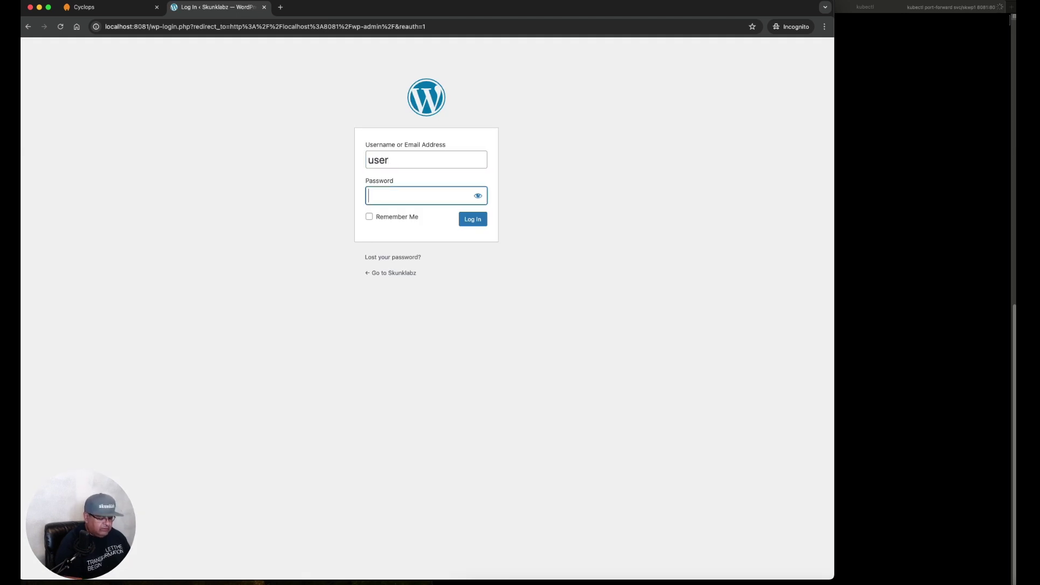
type("pass")
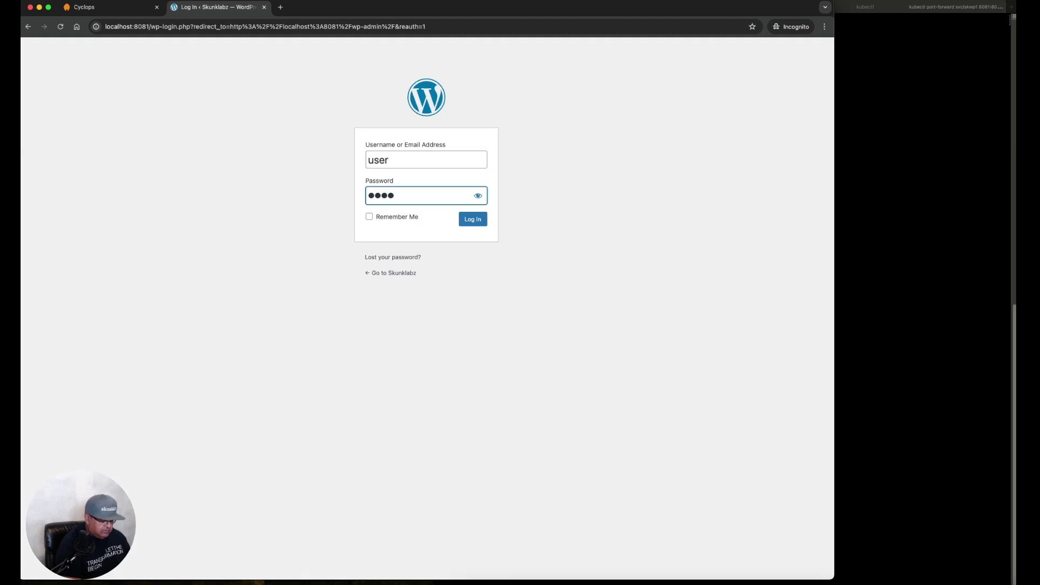
type("word")
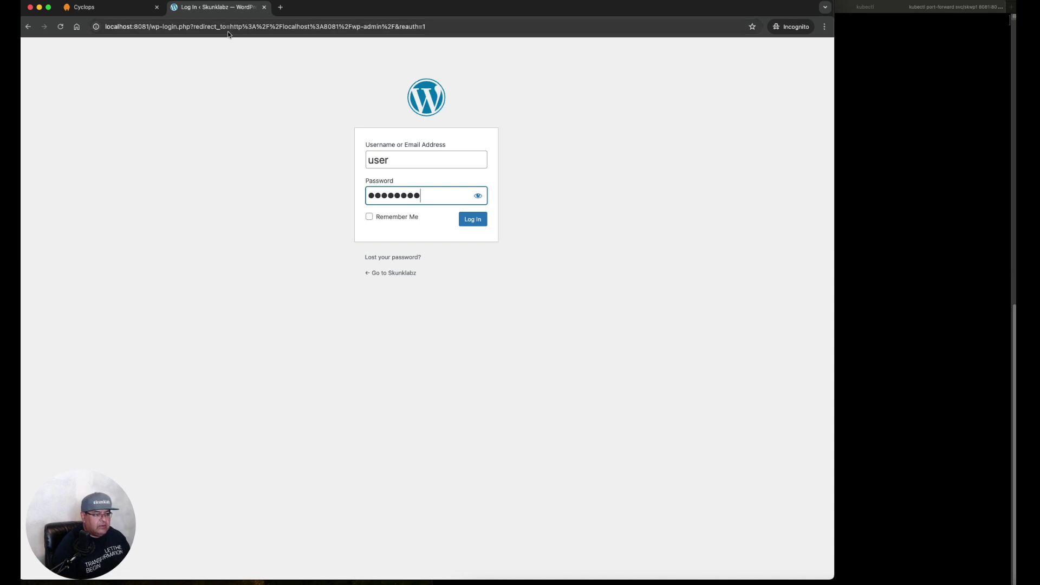
left_click(476, 224)
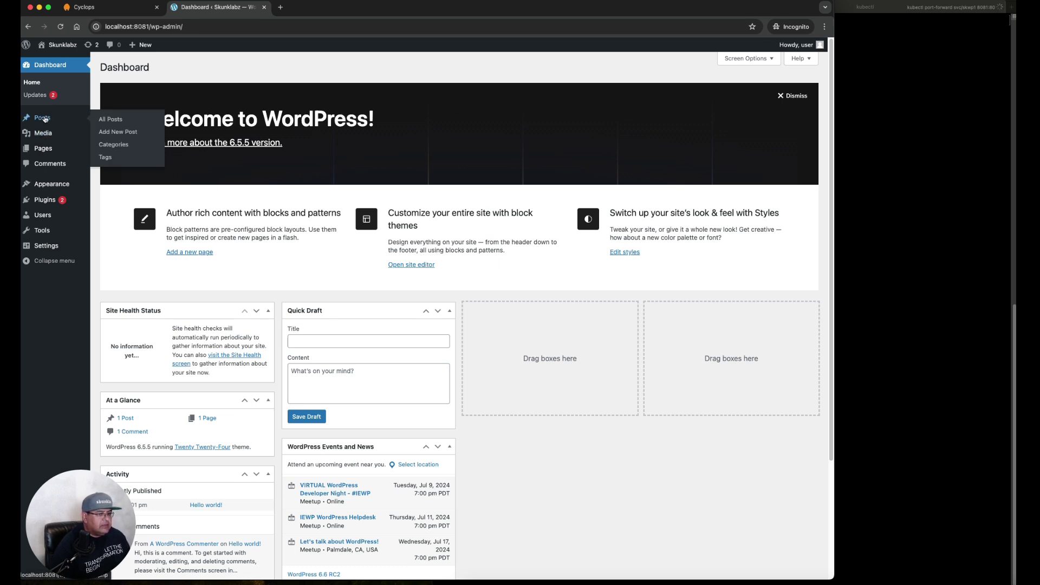
Dismiss the dashboard welcome panel and start a new post in the block editor
left_click(796, 96)
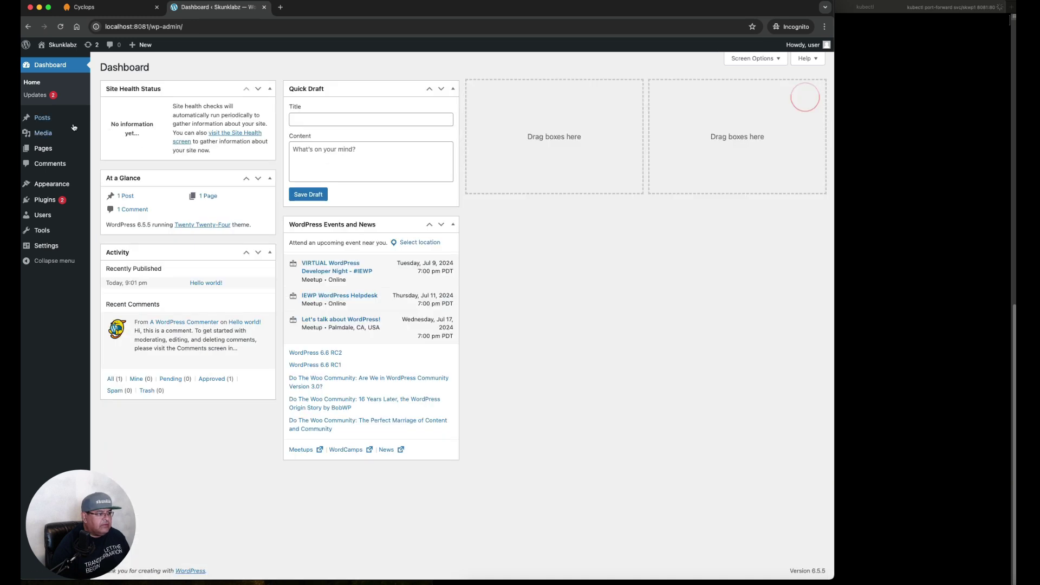
left_click(52, 124)
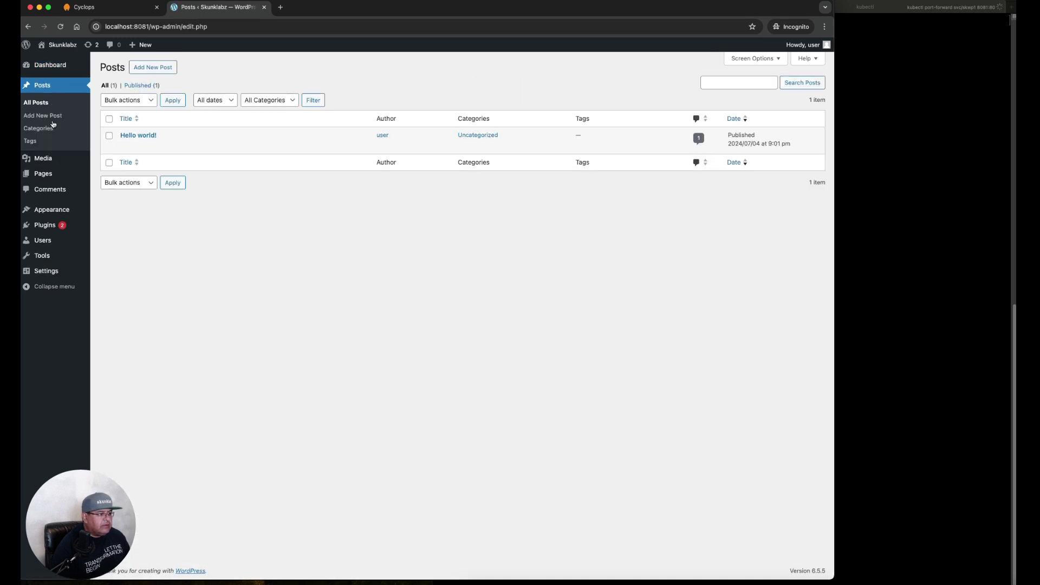
left_click(154, 67)
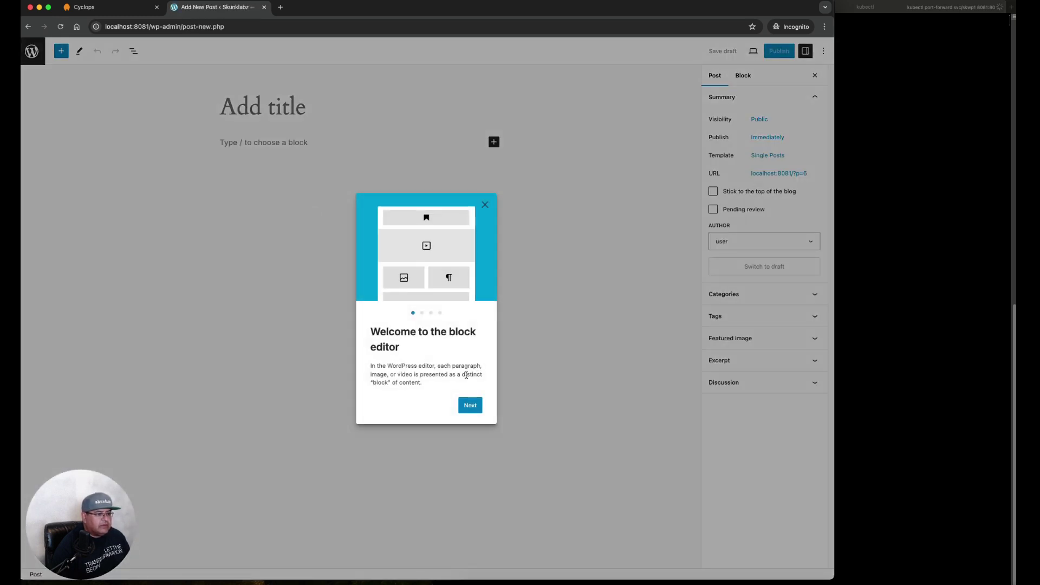
left_click(485, 205)
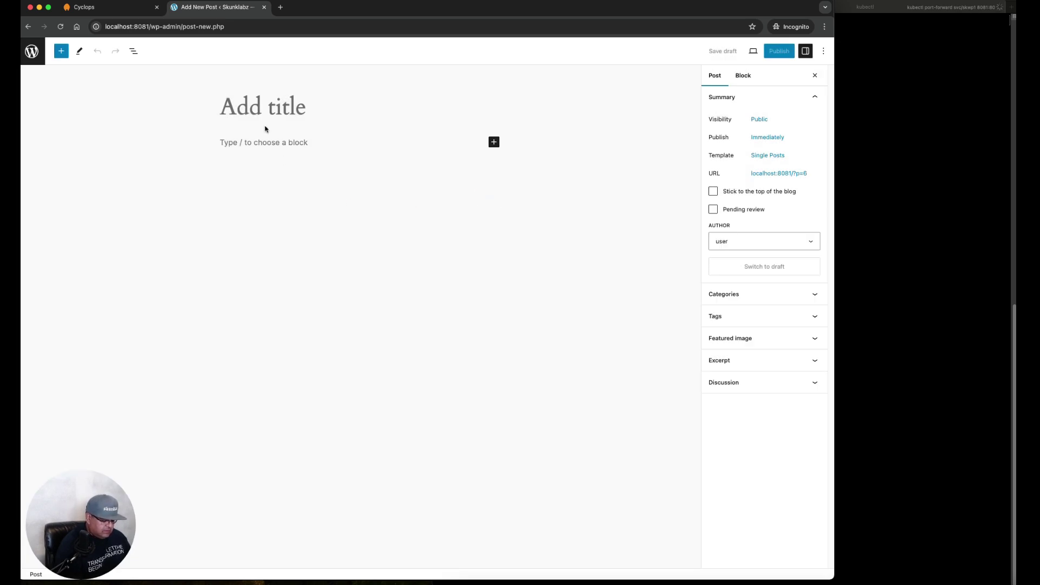
Title the post 'Cyclops Made this Easy!'
type("T")
key("BackSpace")
type("Cyclo")
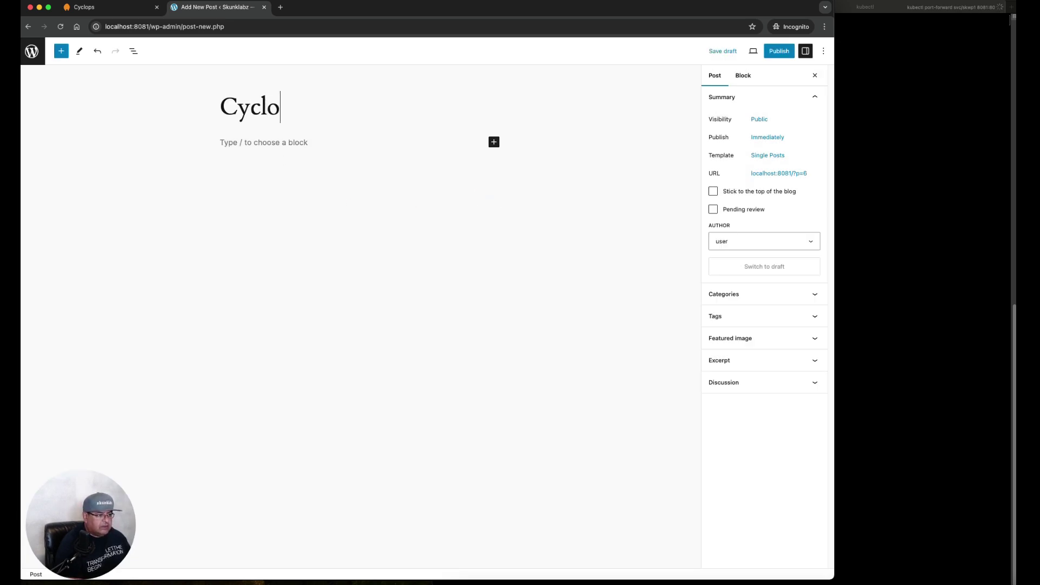
type("ps Made this Eady")
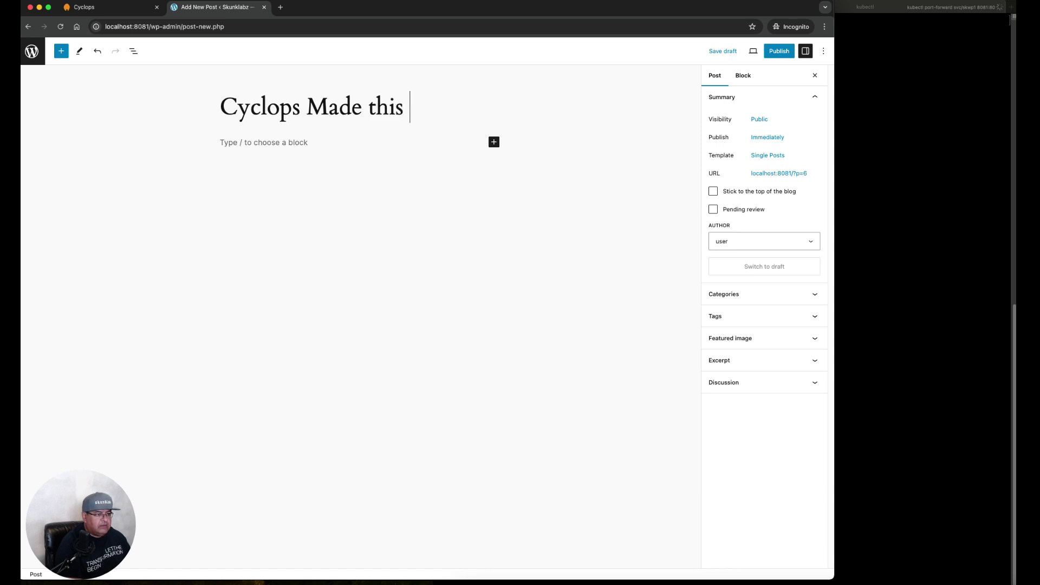
key("BackSpace")
key("BackSpace")
type("sy!")
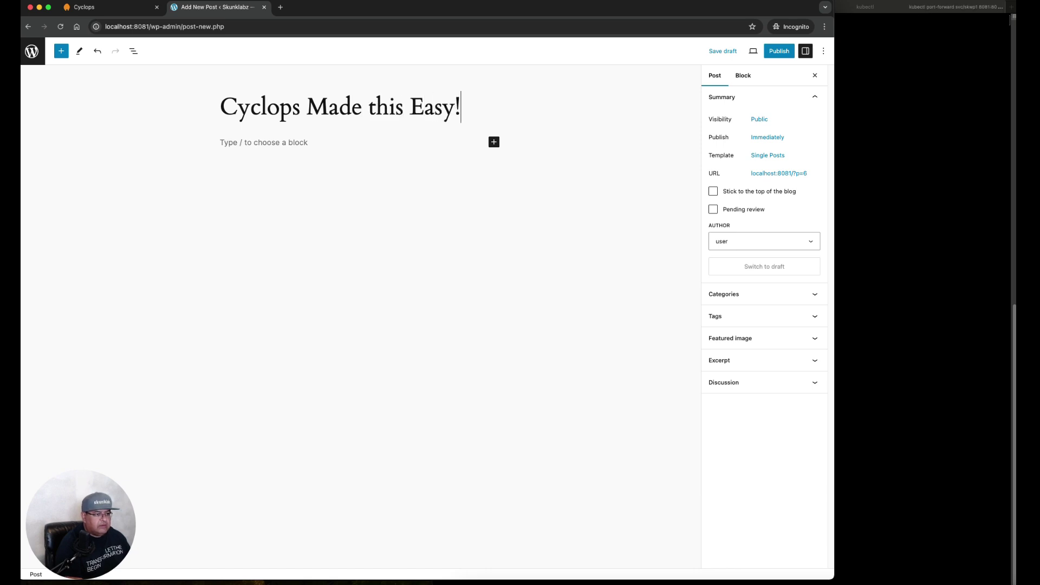
Write the body: 'I was able to install Wordpress using Cyclops on my local minikube kubernetes cluster'
left_click(260, 144)
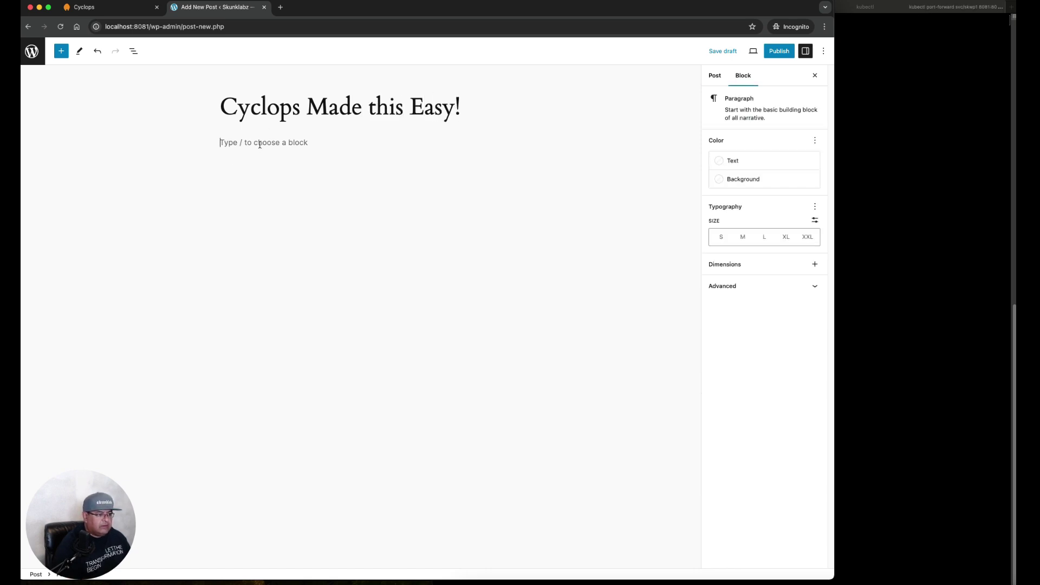
type("I was a")
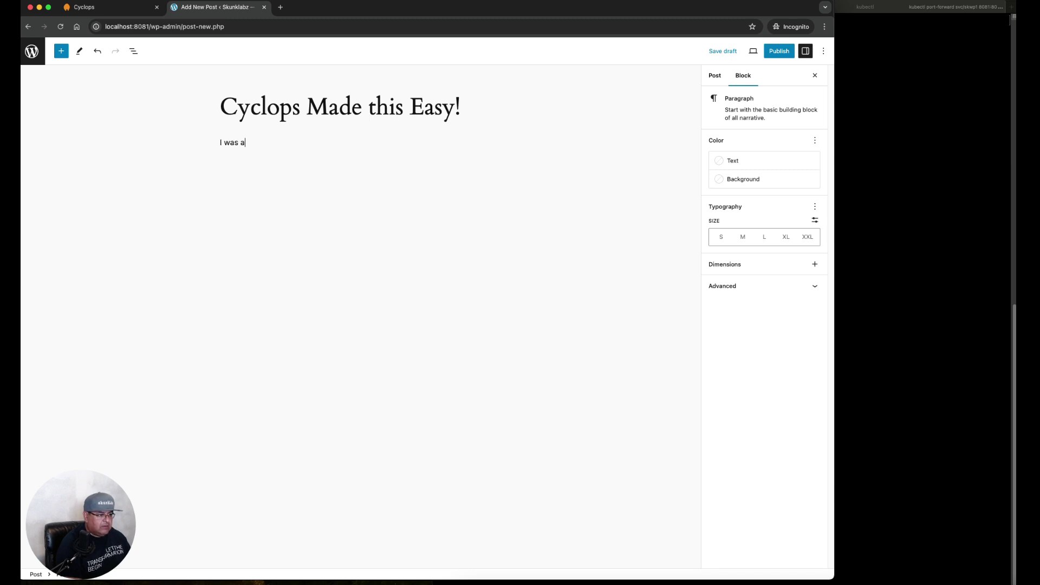
type("ble to instal")
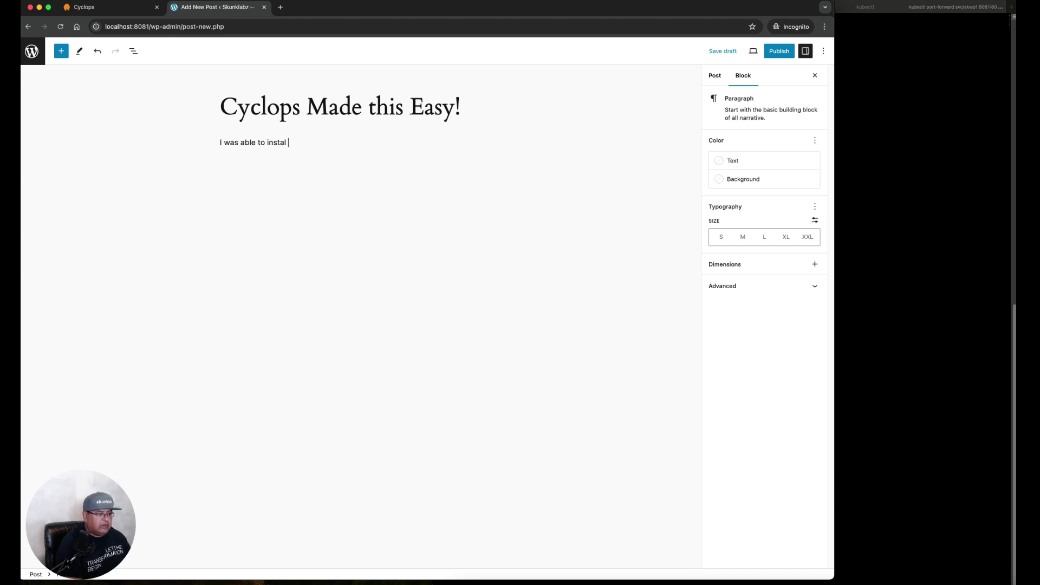
type("l Wordpress using C")
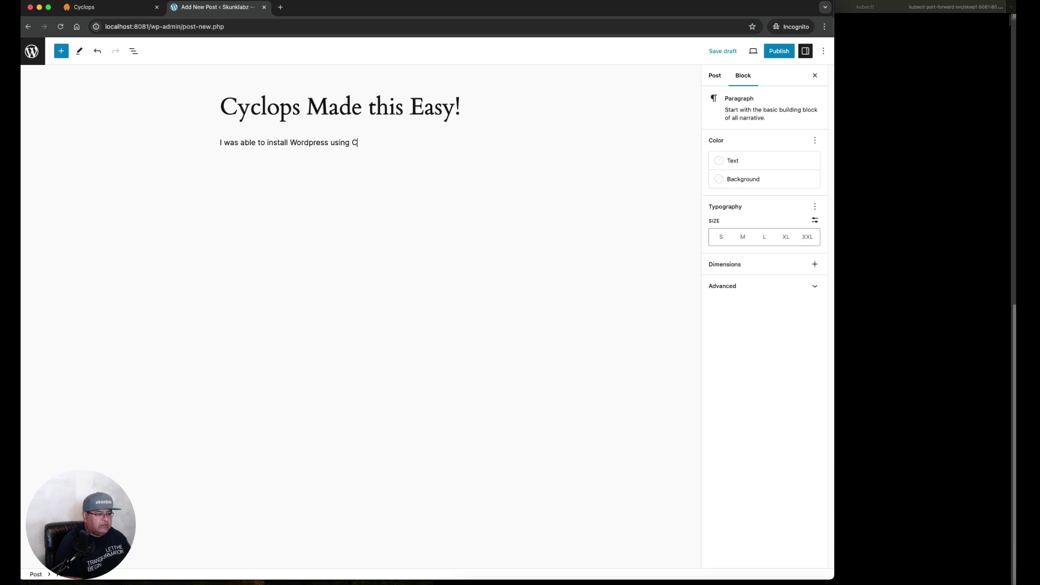
type("yclops on my local mini")
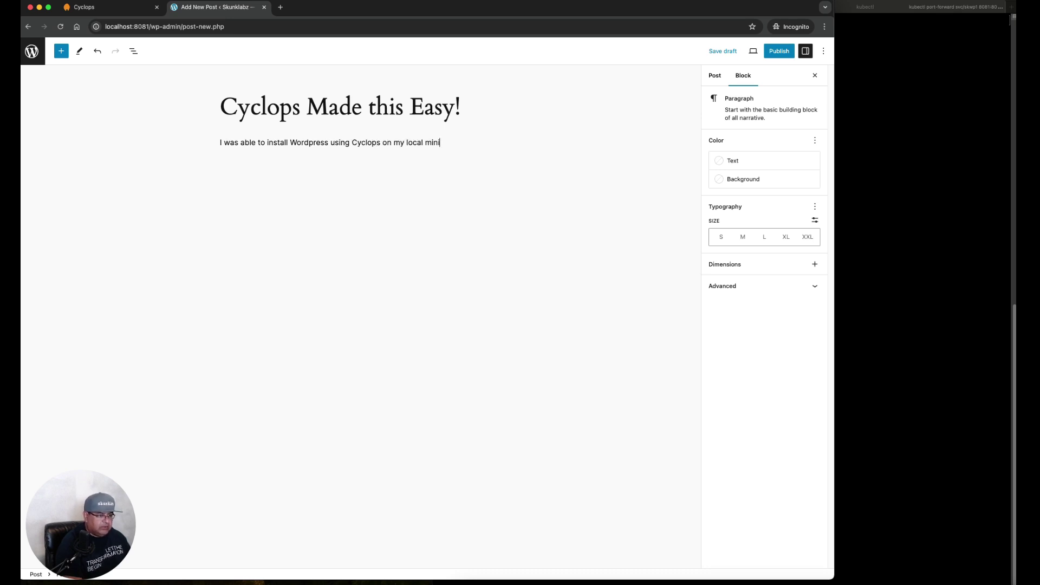
type("kube K")
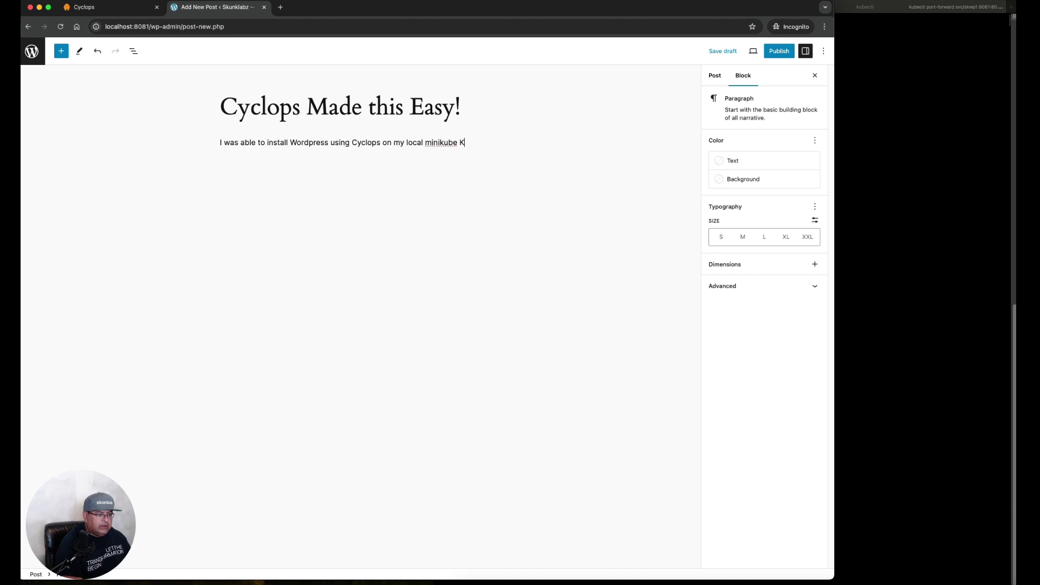
key("BackSpace")
type("kub")
type("ernetes ")
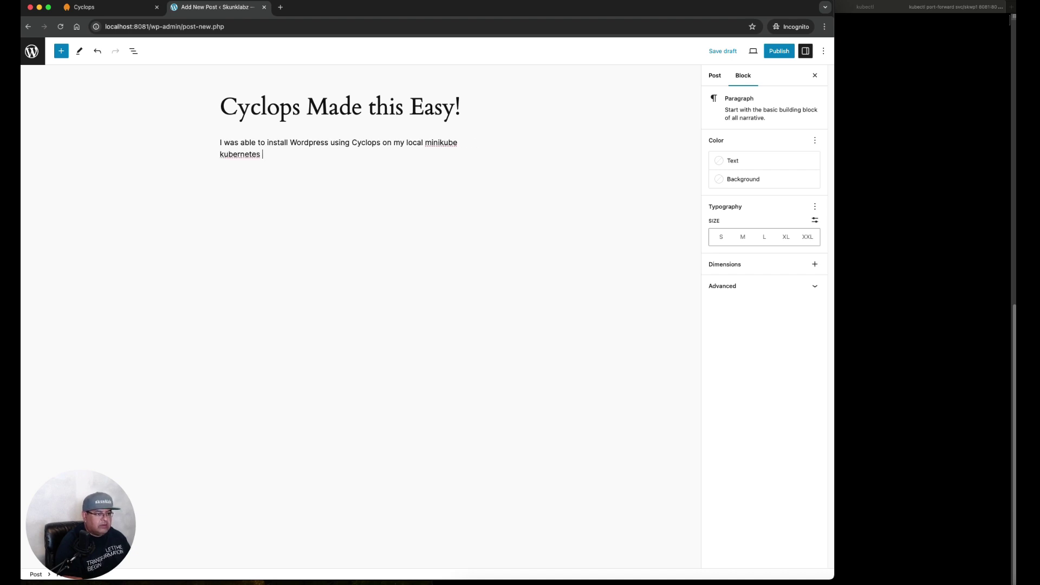
type("cluster.")
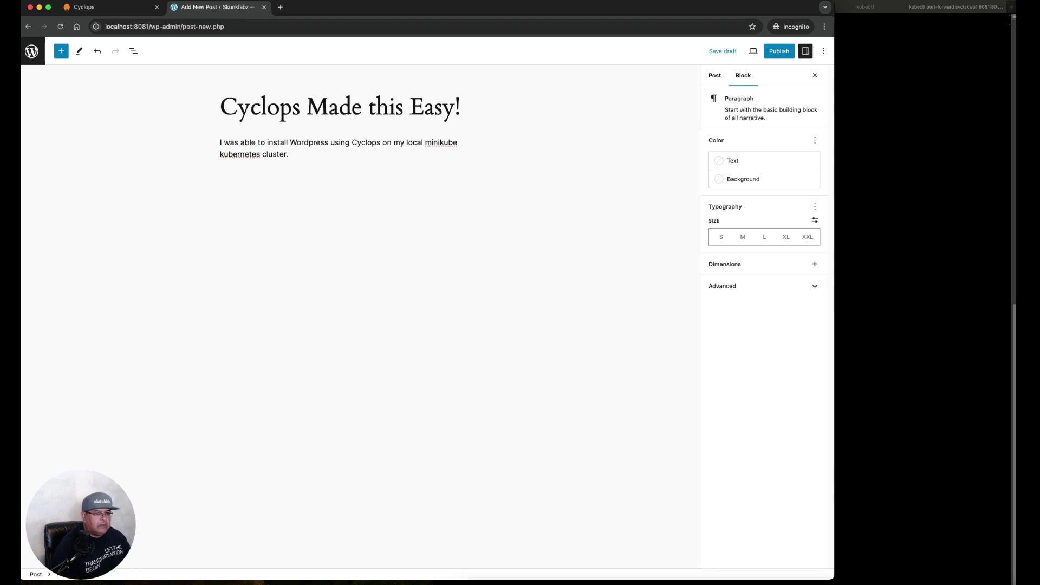
Publish the post and view it live on the site
left_click(780, 51)
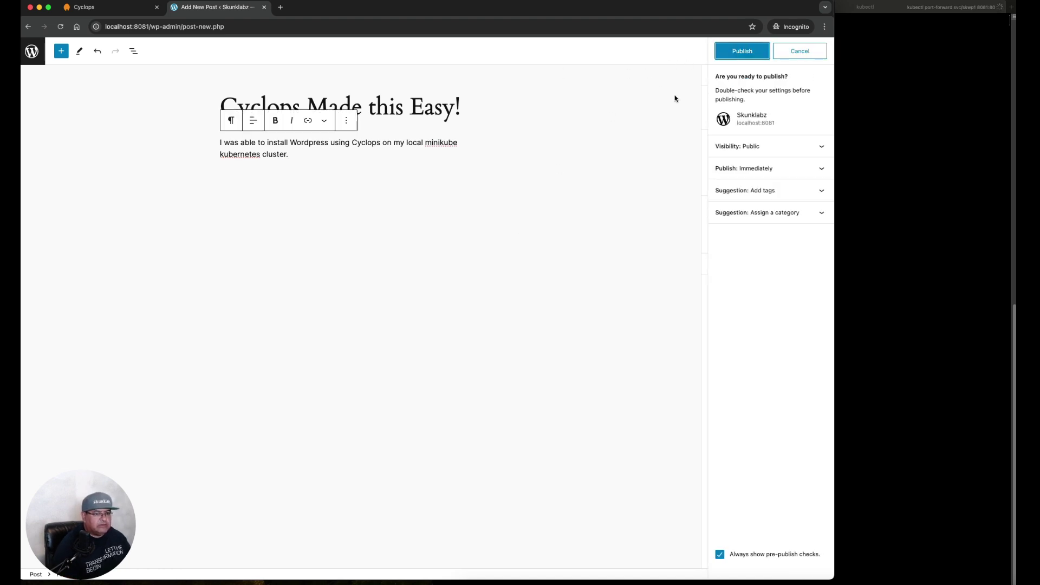
left_click(729, 53)
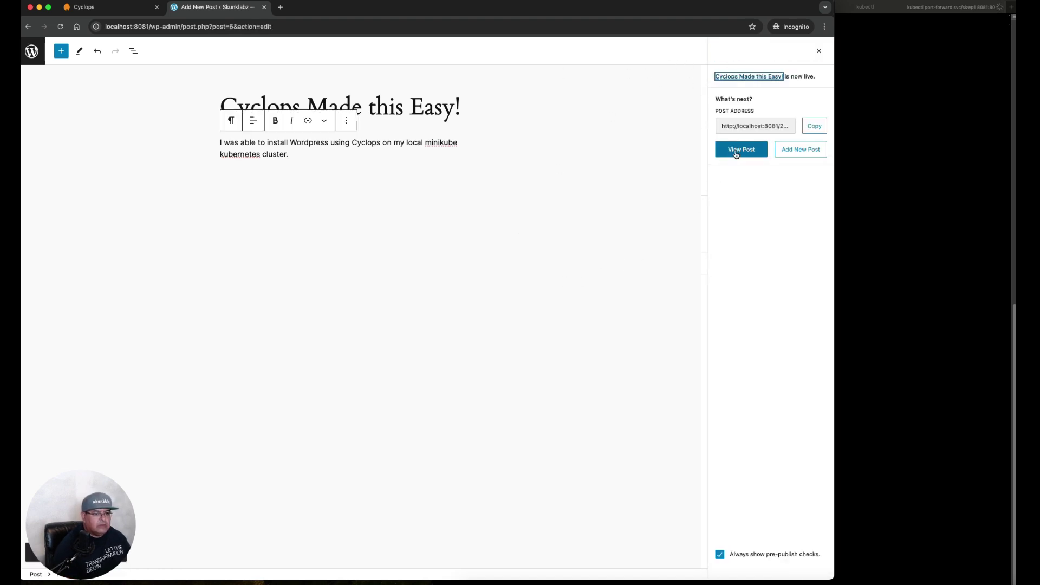
left_click(740, 149)
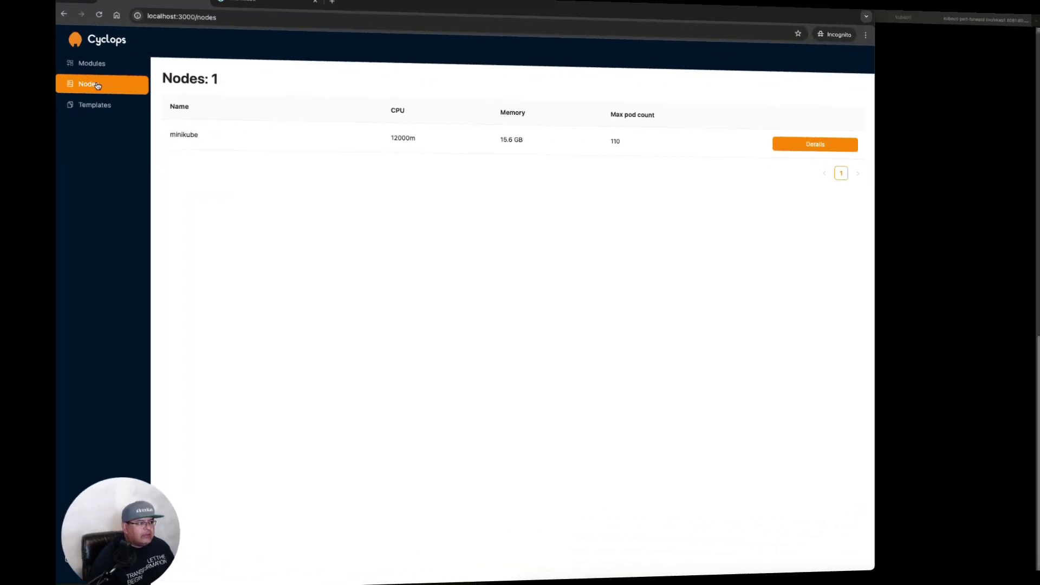
Open the skwp1 module from the Modules list and scroll through its resources
left_click(47, 78)
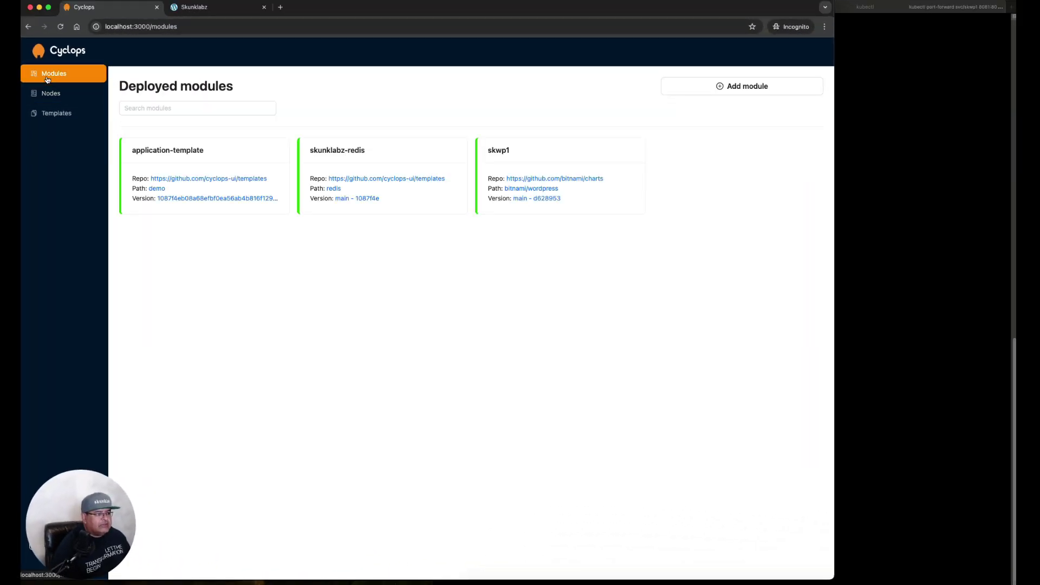
left_click(507, 156)
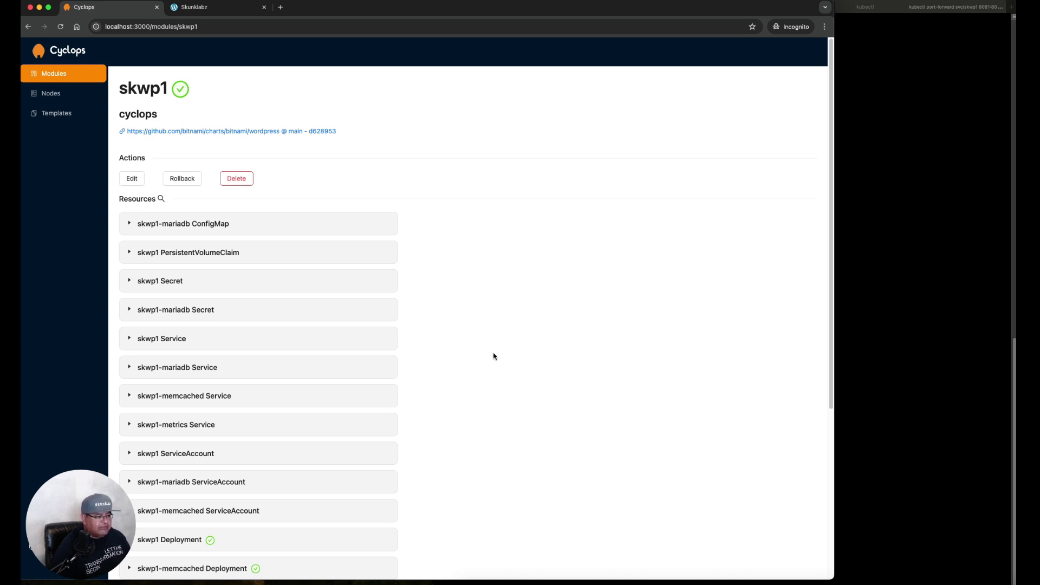
scroll(494, 356, "down", 5)
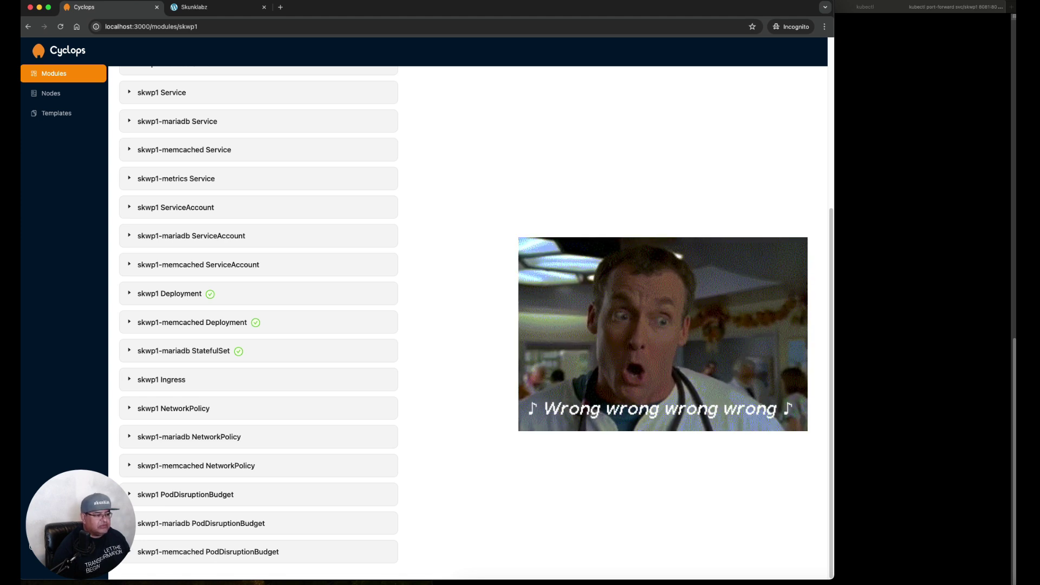
scroll(539, 411, "up", 5)
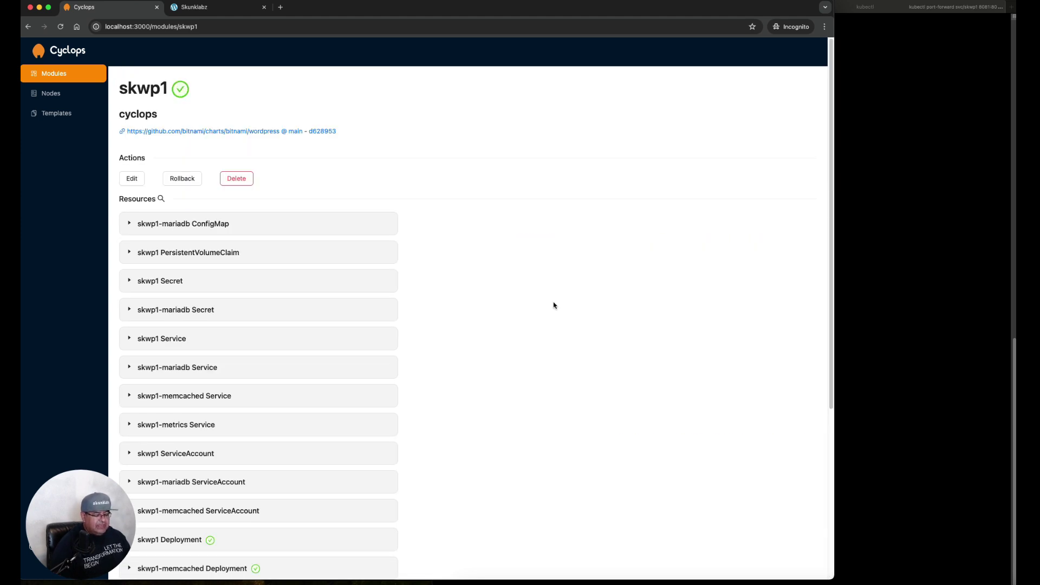